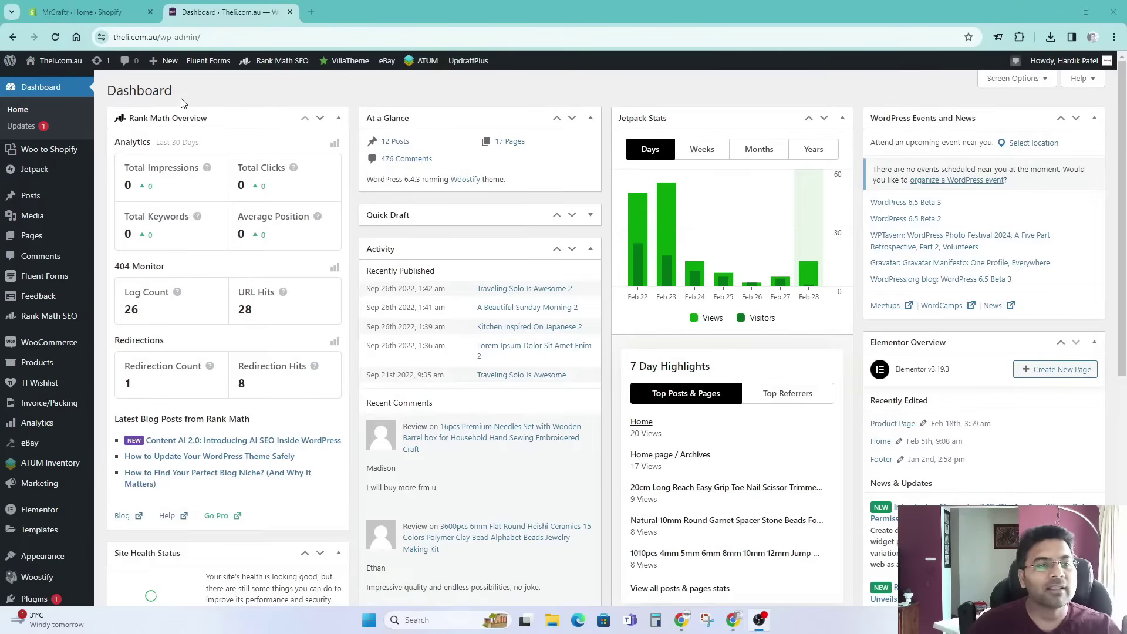
# From Plugins > Add New Plugin, search the plugin directory for 'woo to shopify'.
pyautogui.scroll(-2, 53, 470)
pyautogui.moveTo(59, 490)
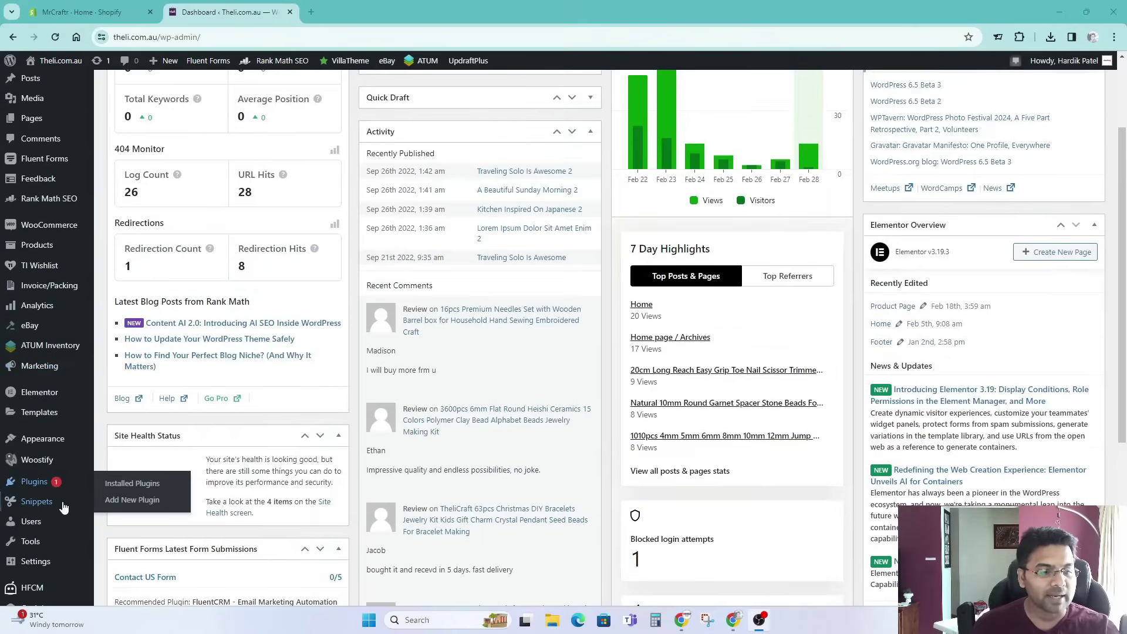
pyautogui.click(138, 500)
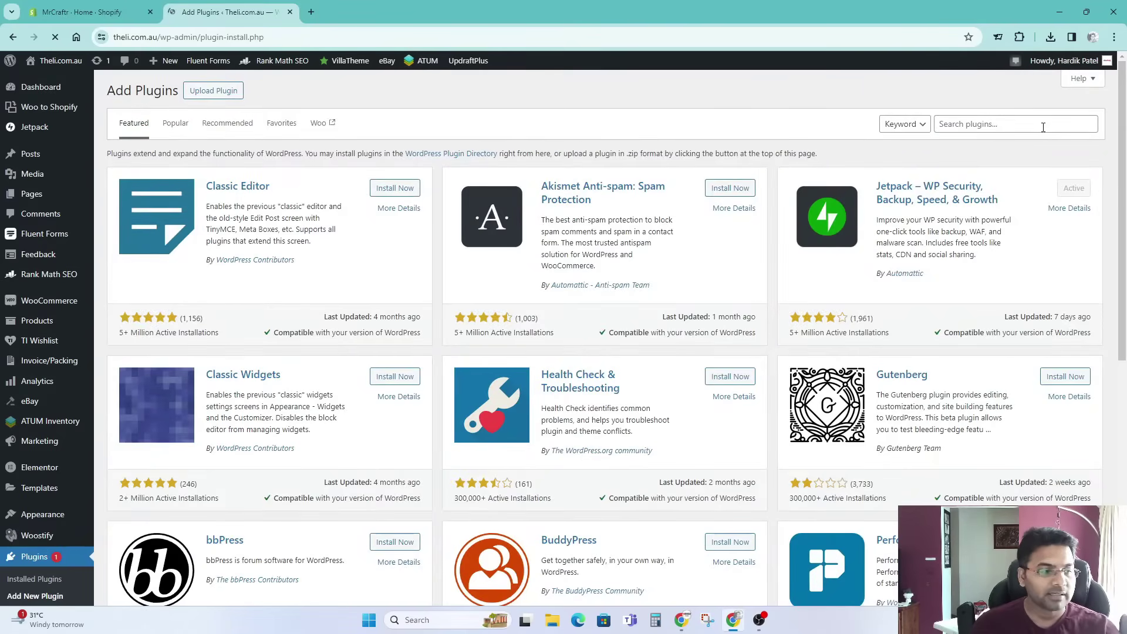
pyautogui.click(1018, 128)
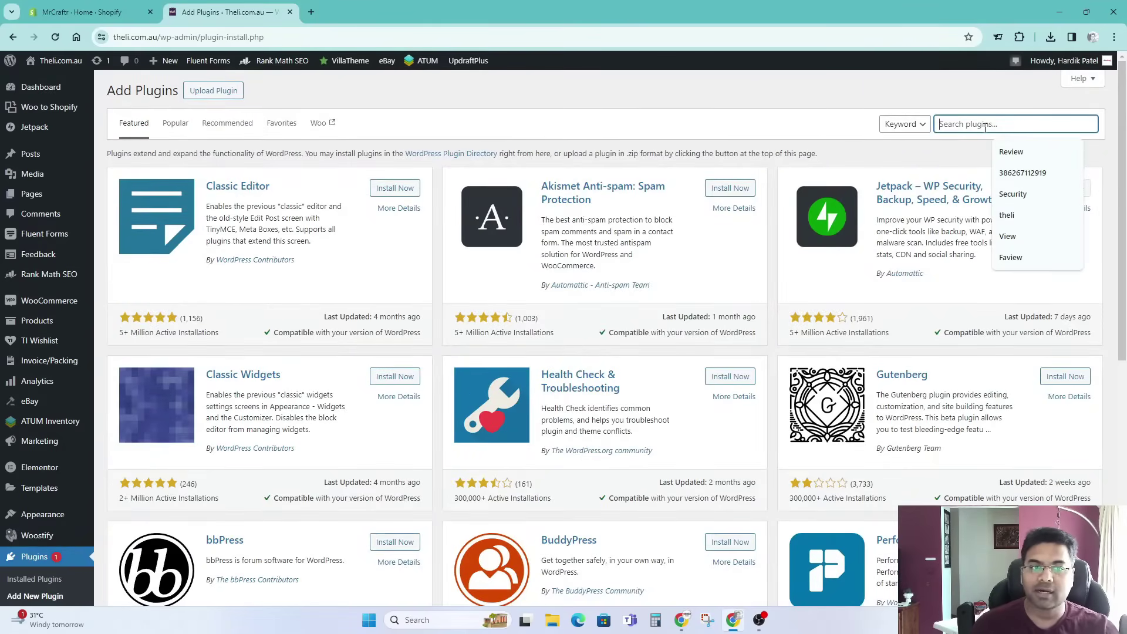
pyautogui.write('w')
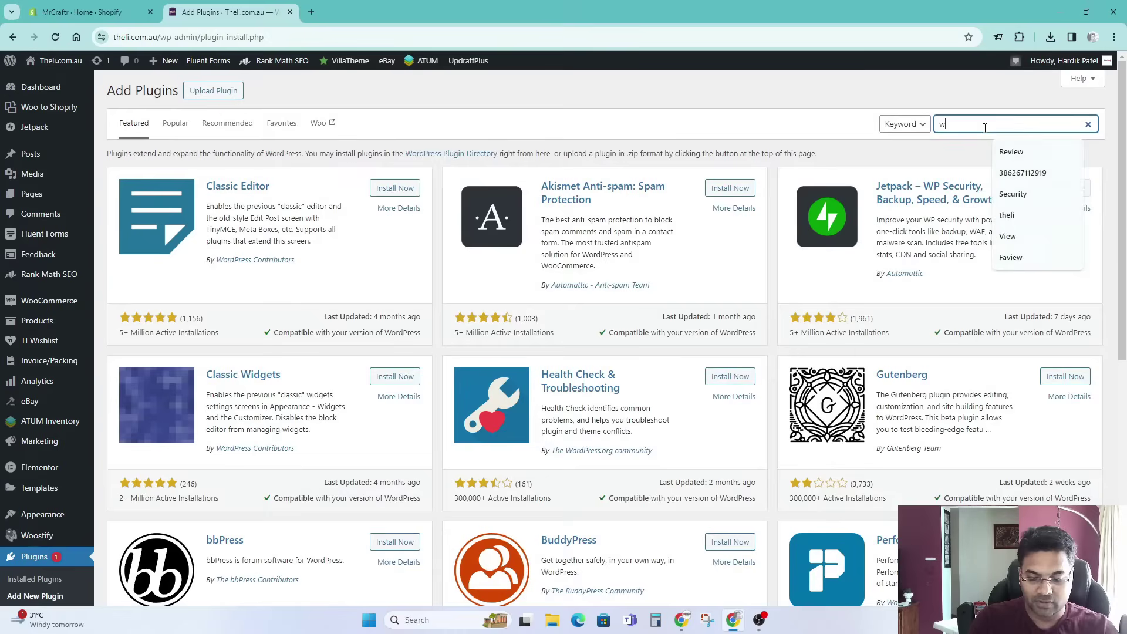
pyautogui.write('oo t')
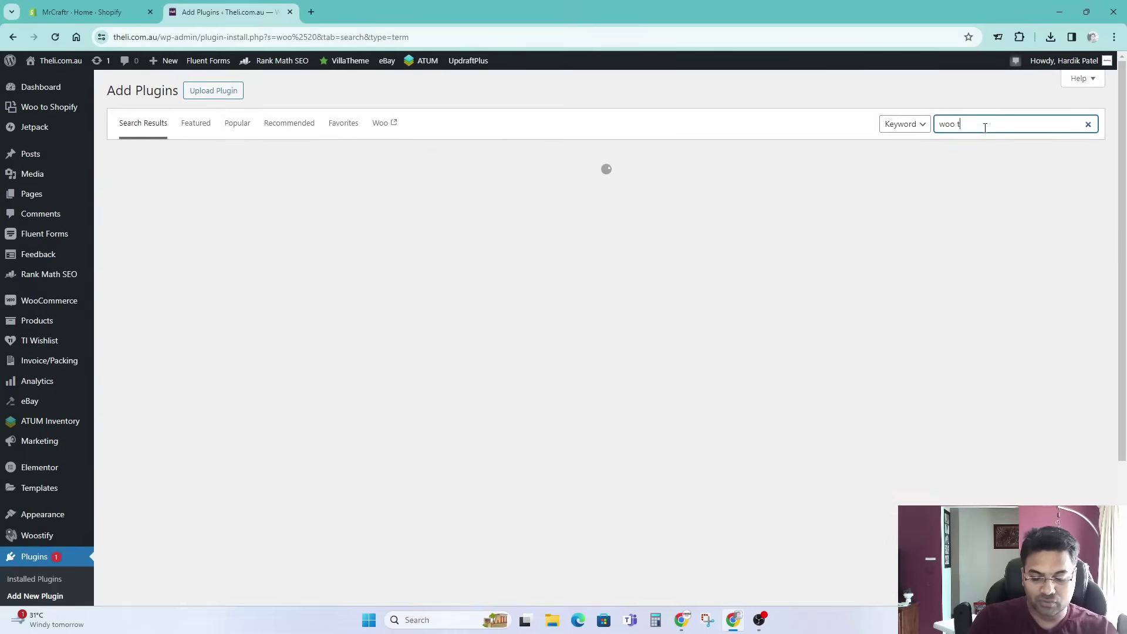
pyautogui.write('o shopify')
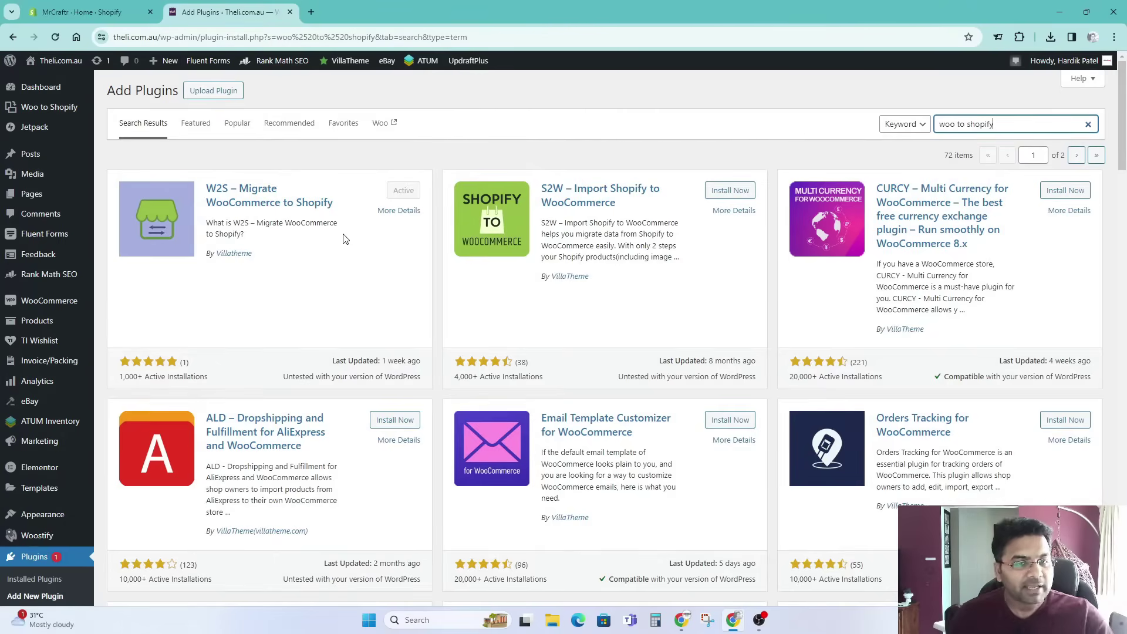
# Open the Woo to Shopify migration settings and visit the store address, API key and token fields.
pyautogui.click(345, 239)
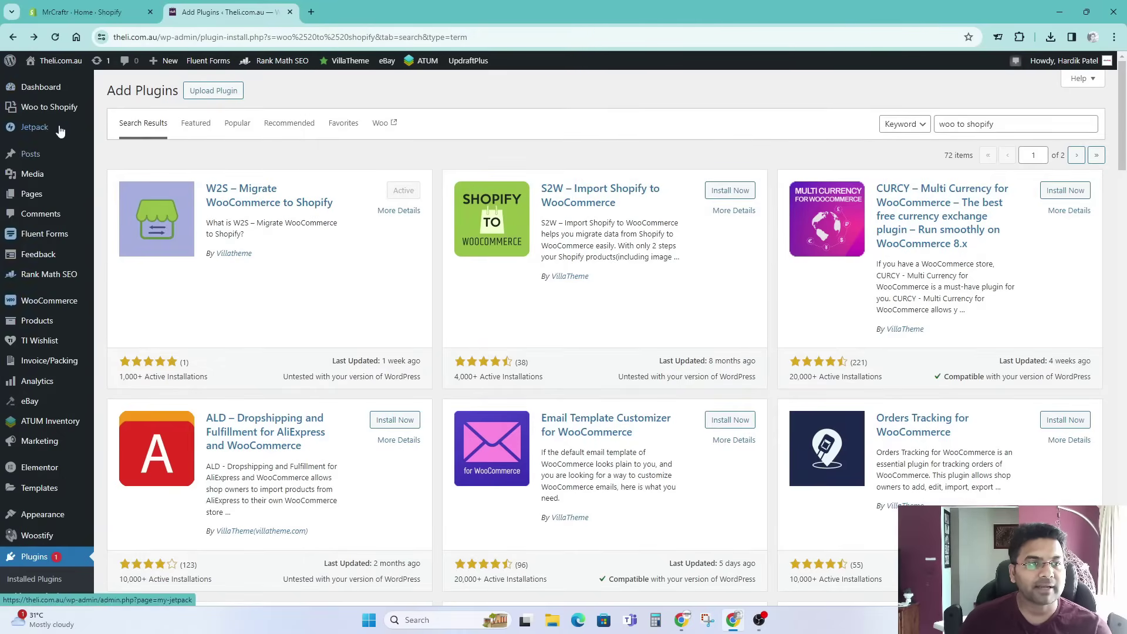
pyautogui.moveTo(35, 108)
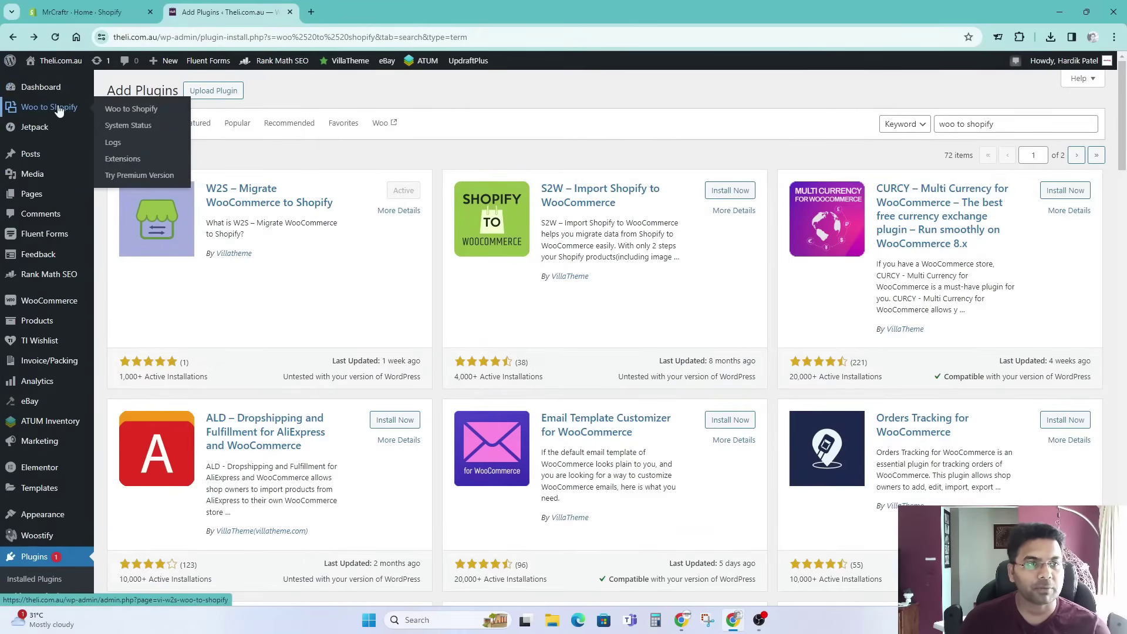
pyautogui.click(47, 109)
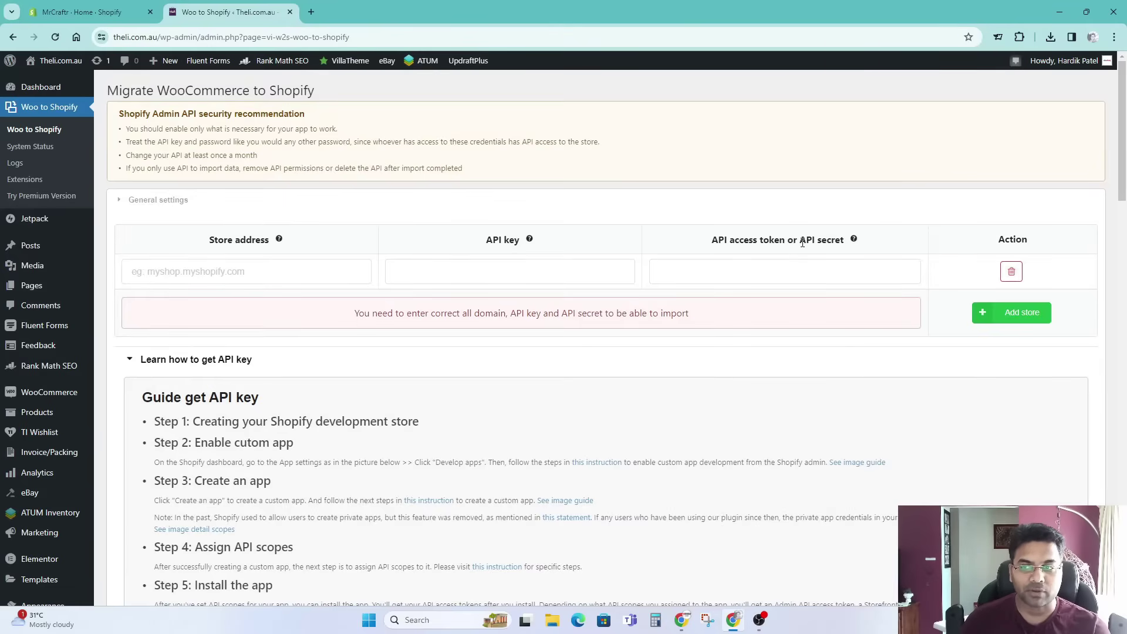
pyautogui.click(204, 270)
pyautogui.click(495, 280)
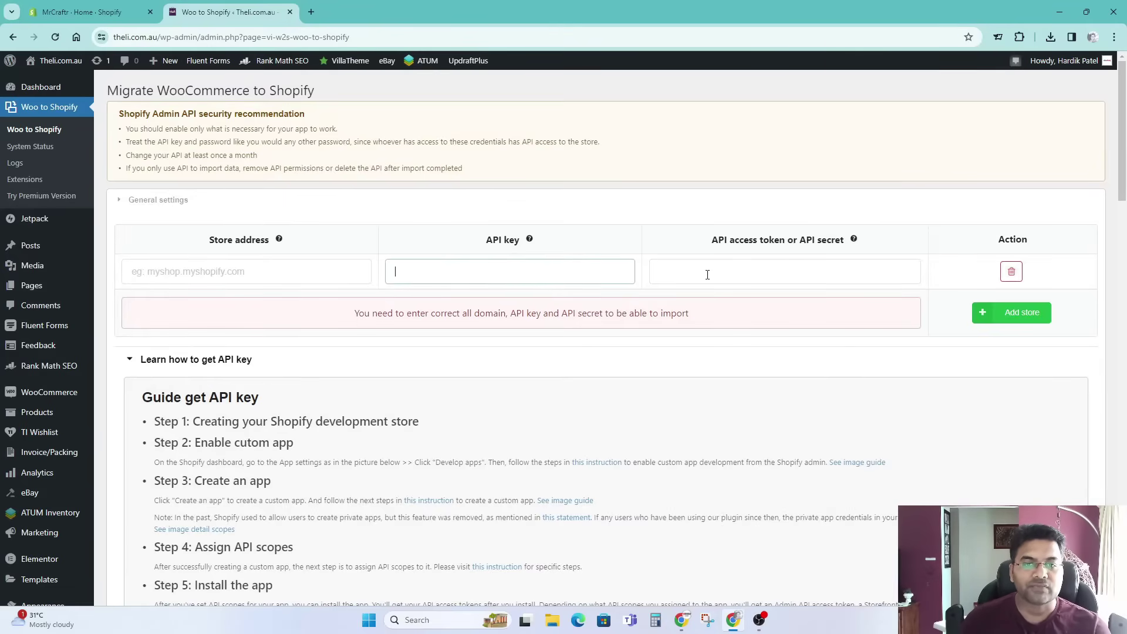
pyautogui.click(732, 273)
# Scroll through the API key setup guide below the credential fields, selecting its steps.
pyautogui.scroll(-3, 763, 298)
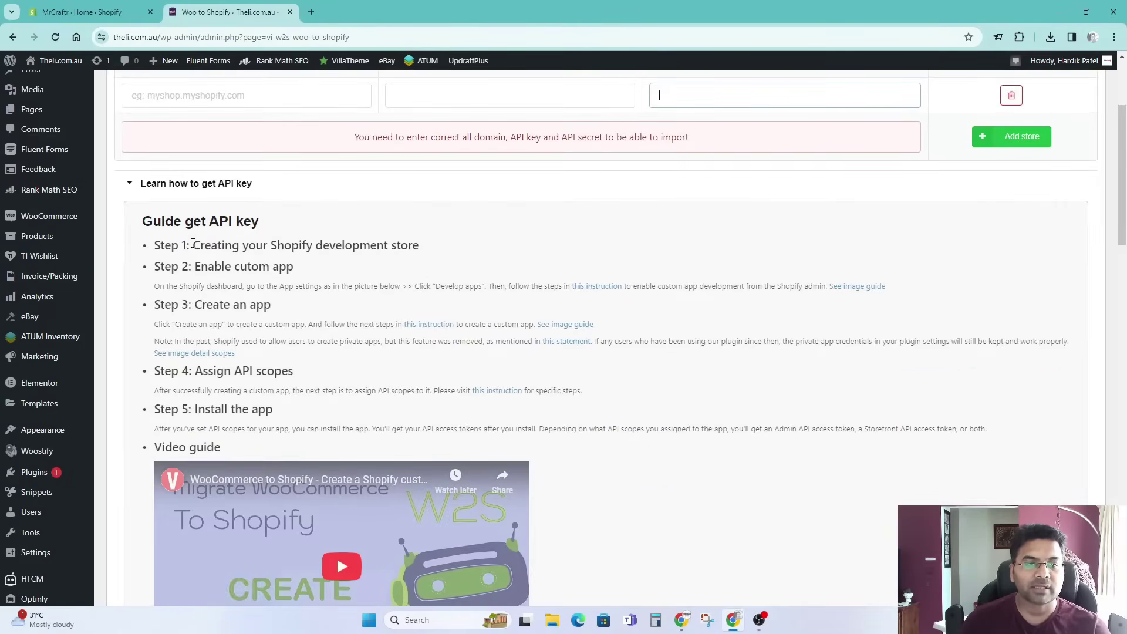
pyautogui.moveTo(193, 243); pyautogui.dragTo(331, 414)
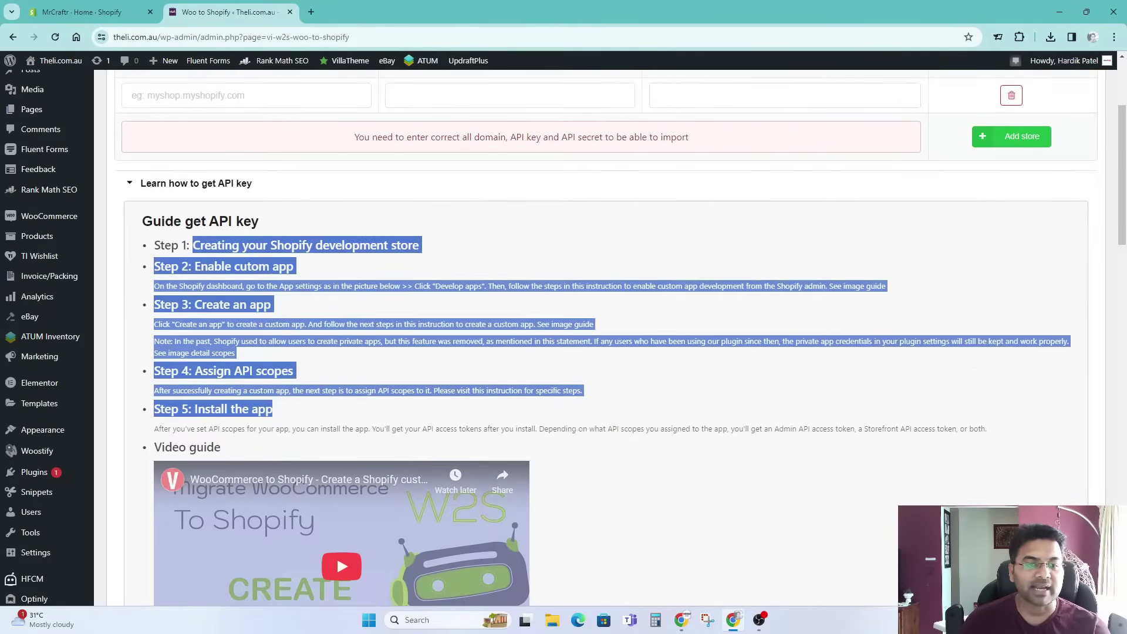
pyautogui.click(315, 311)
pyautogui.scroll(-4, 336, 321)
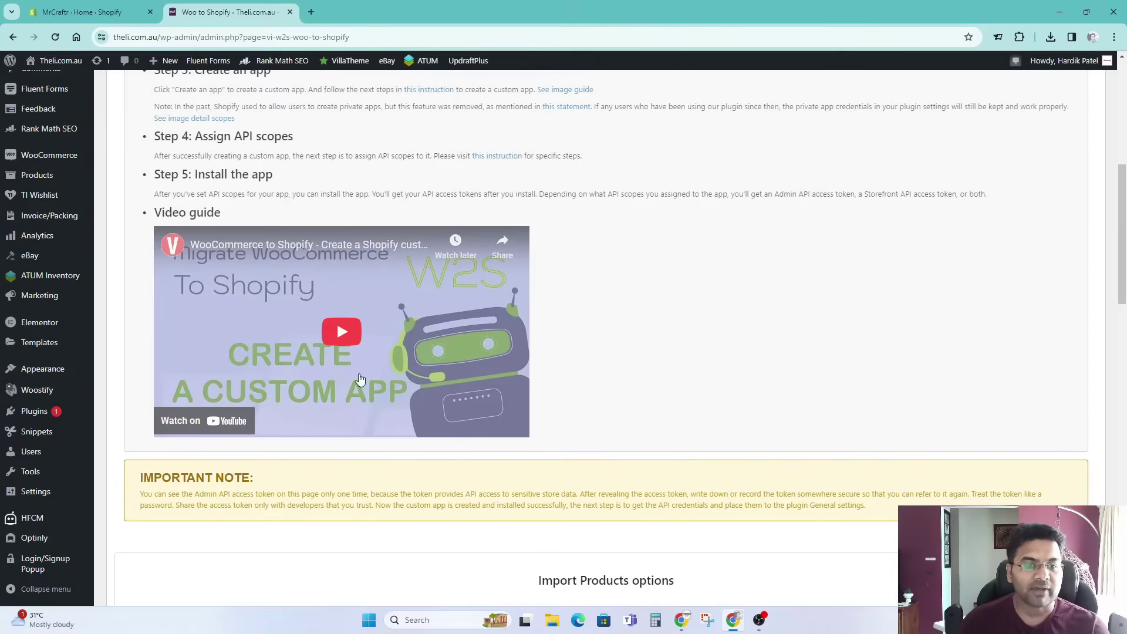
pyautogui.scroll(7, 322, 327)
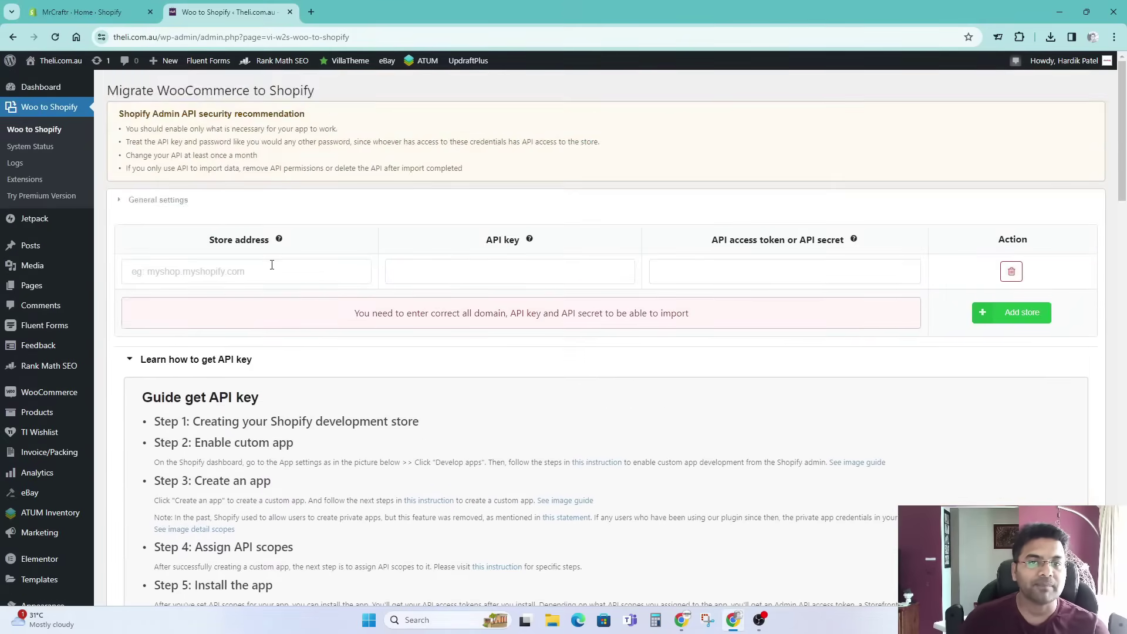
pyautogui.scroll(-1, 131, 223)
pyautogui.scroll(1, 794, 209)
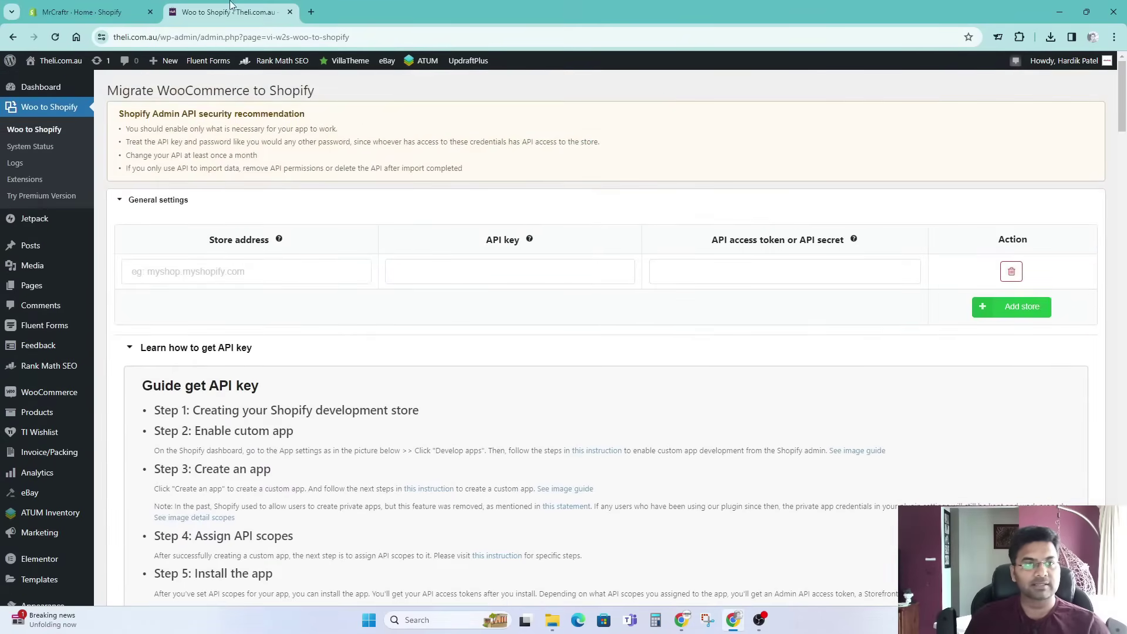
# Bring up the Shopify store's domain list under Settings > Domains.
pyautogui.click(82, 12)
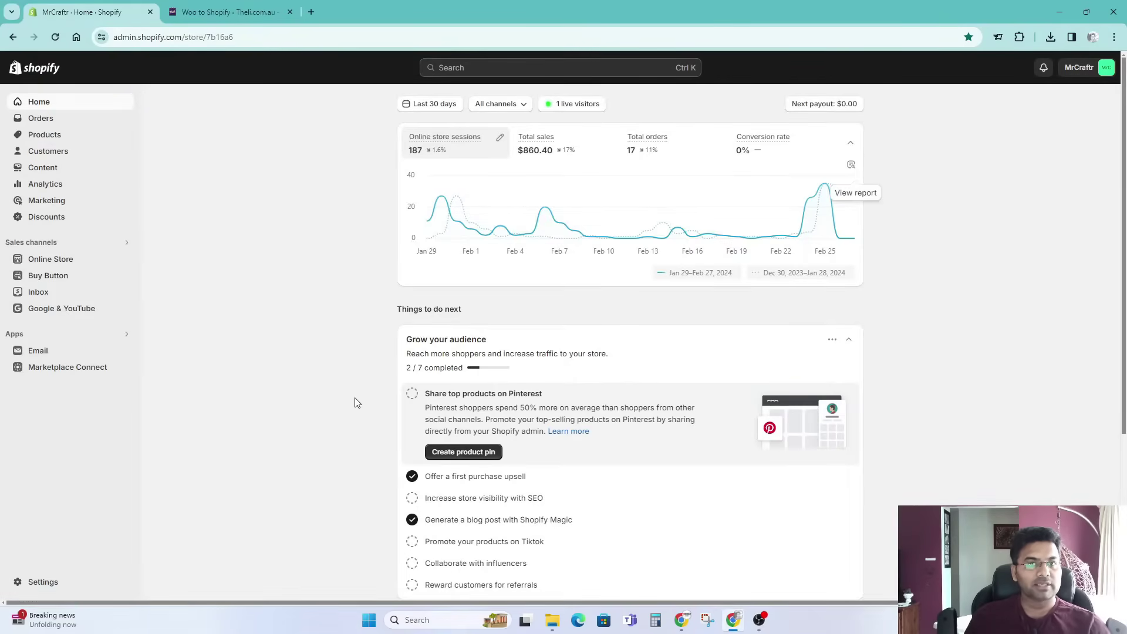
pyautogui.click(47, 582)
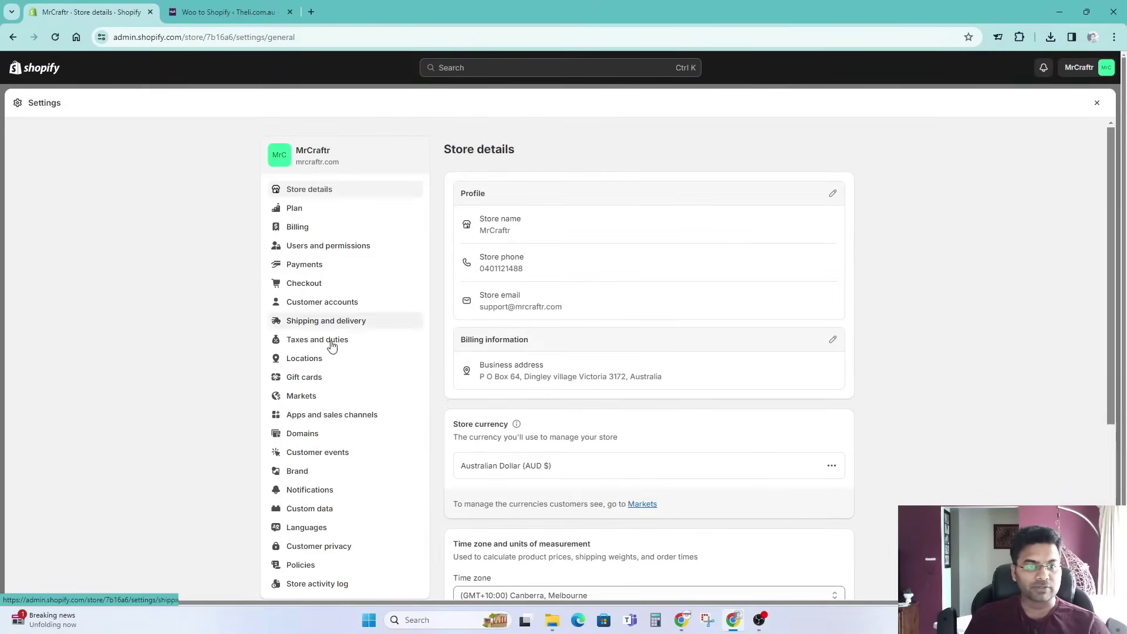
pyautogui.click(316, 436)
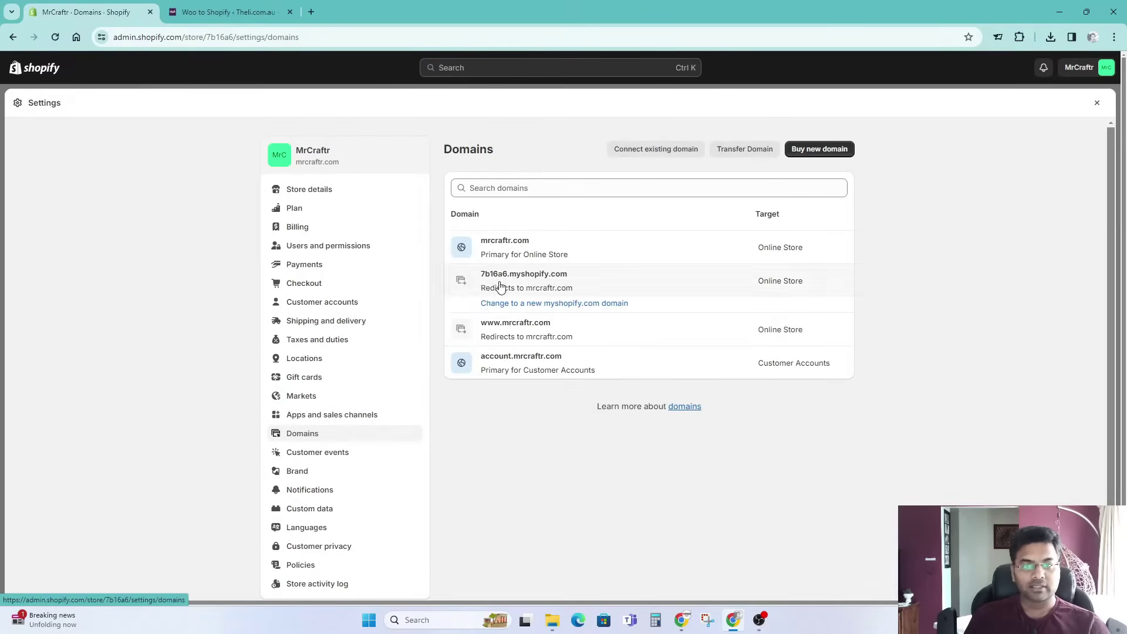
pyautogui.click(223, 11)
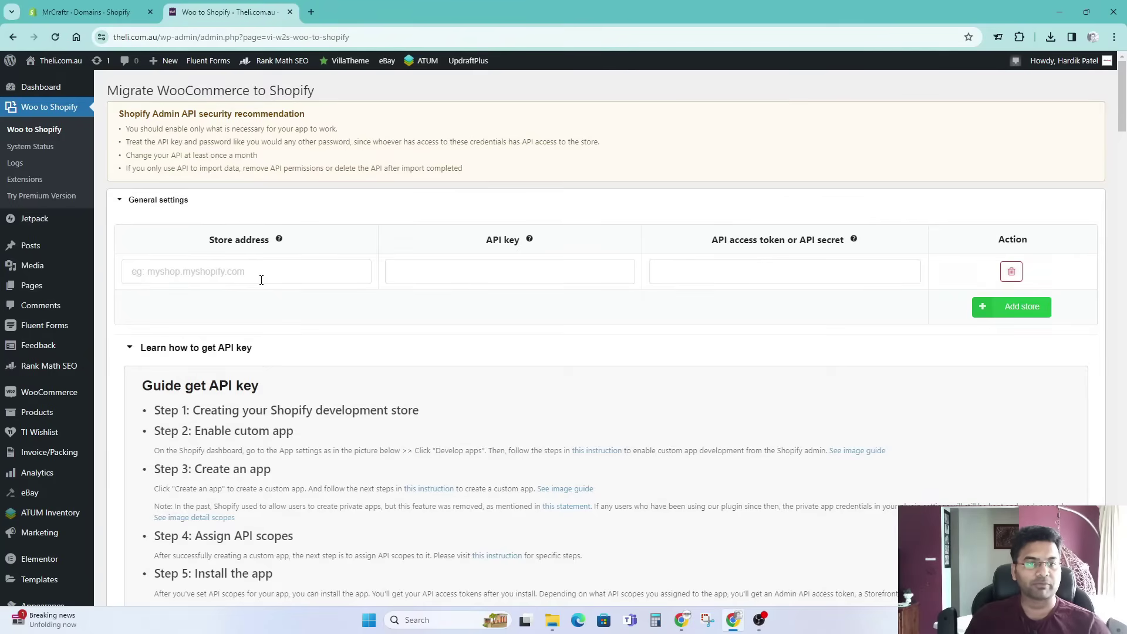
pyautogui.click(82, 12)
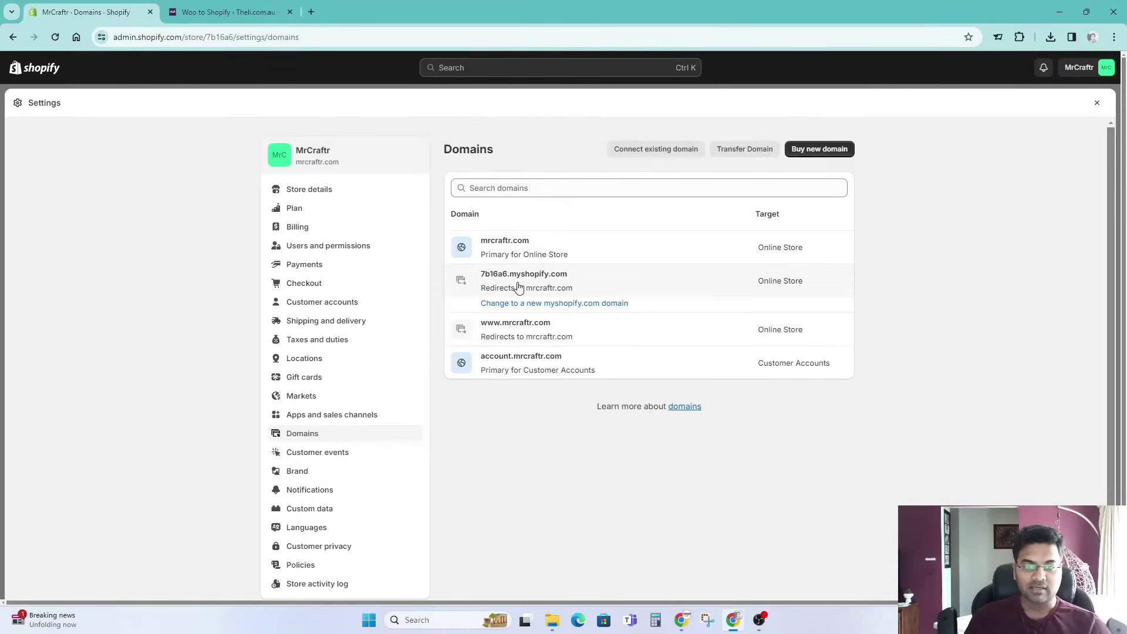
# Open the myshopify.com domain's details and select its full name in the heading.
pyautogui.moveTo(573, 276); pyautogui.dragTo(483, 281)
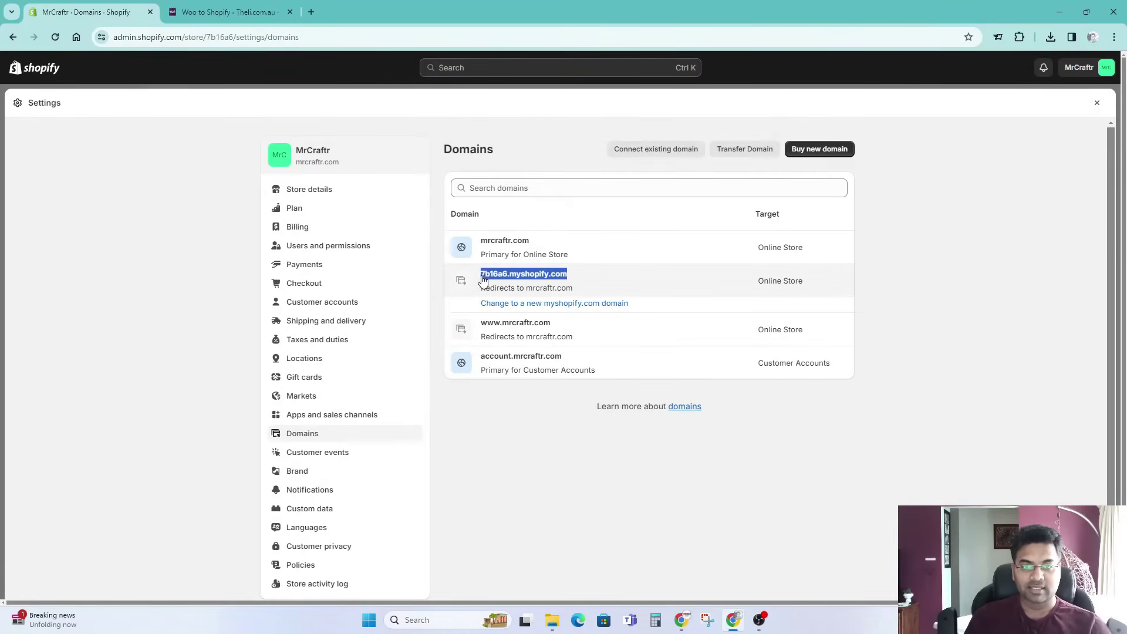
pyautogui.click(482, 281)
pyautogui.moveTo(595, 151); pyautogui.dragTo(500, 152)
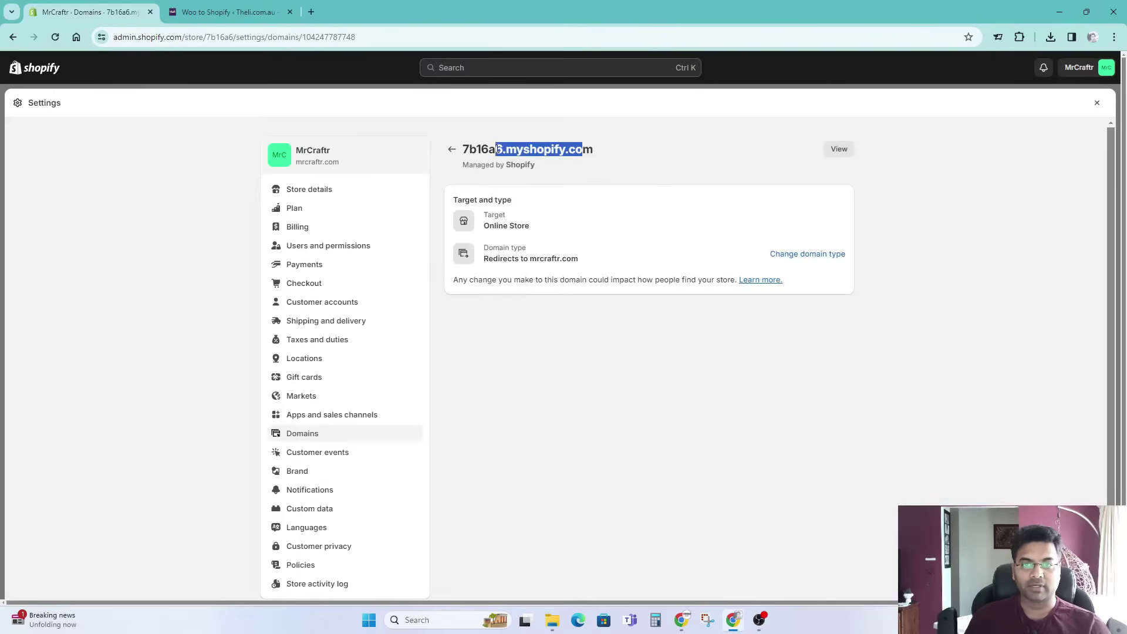
pyautogui.moveTo(595, 152); pyautogui.dragTo(461, 153)
pyautogui.hotkey('ctrl', 'c')
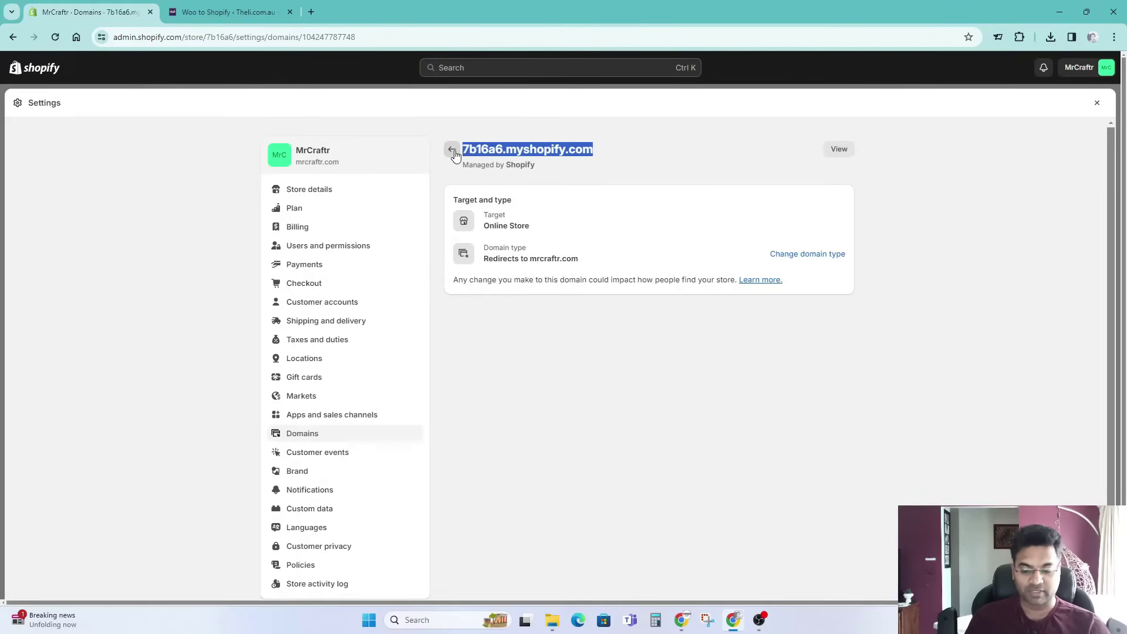
# Paste 7b16a6.myshopify.com into the WordPress migration settings' store address field.
pyautogui.click(229, 12)
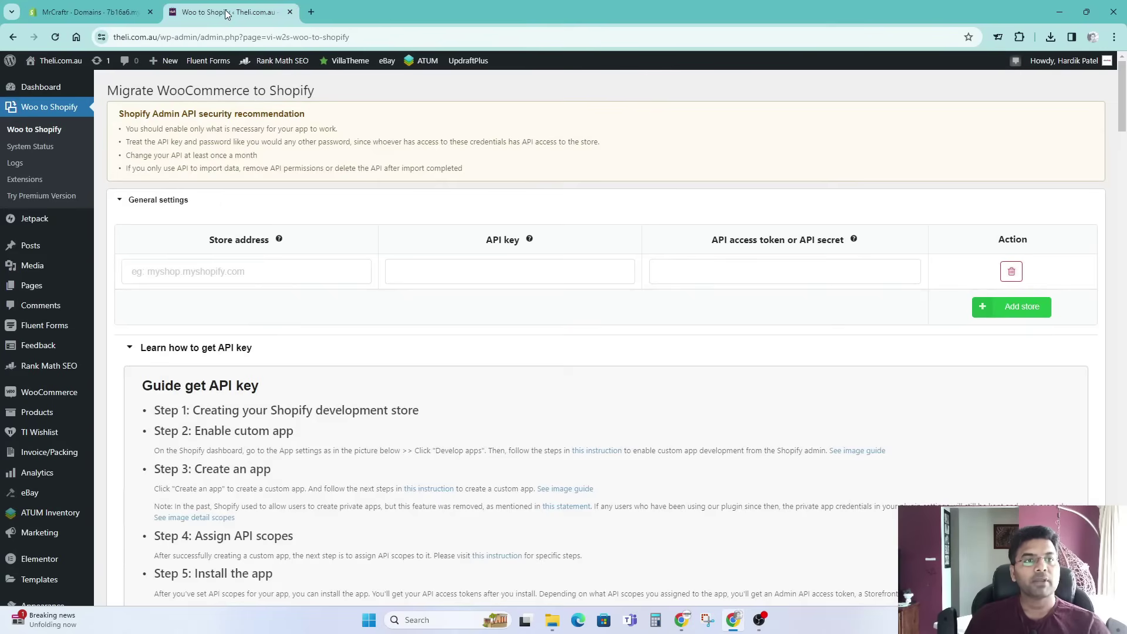
pyautogui.click(230, 264)
pyautogui.hotkey('ctrl', 'v')
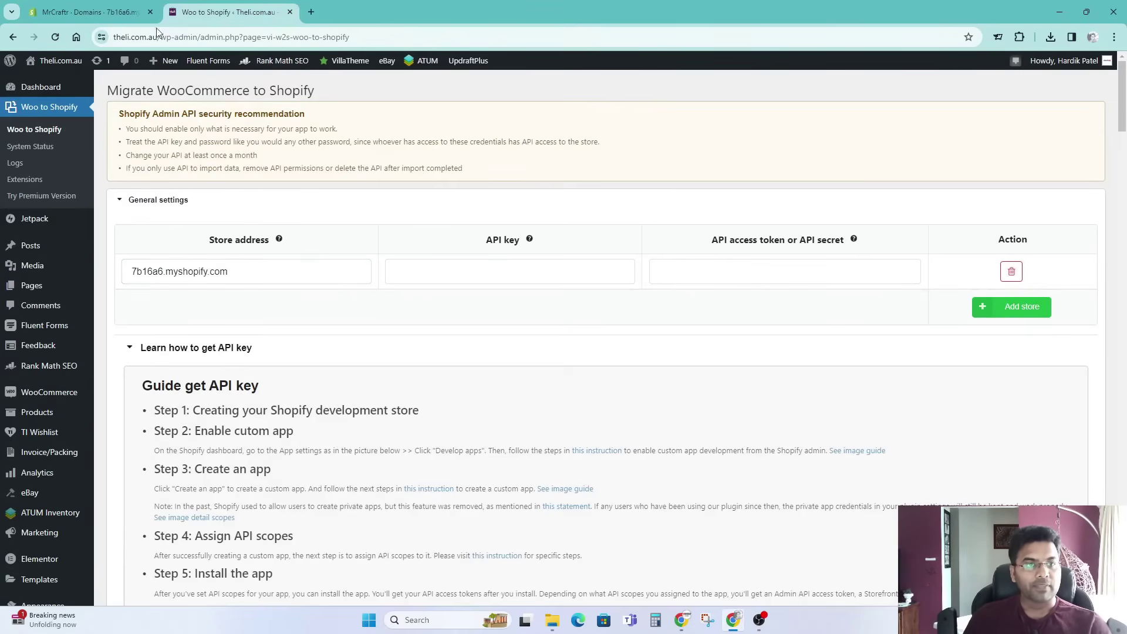
pyautogui.click(101, 10)
pyautogui.click(675, 345)
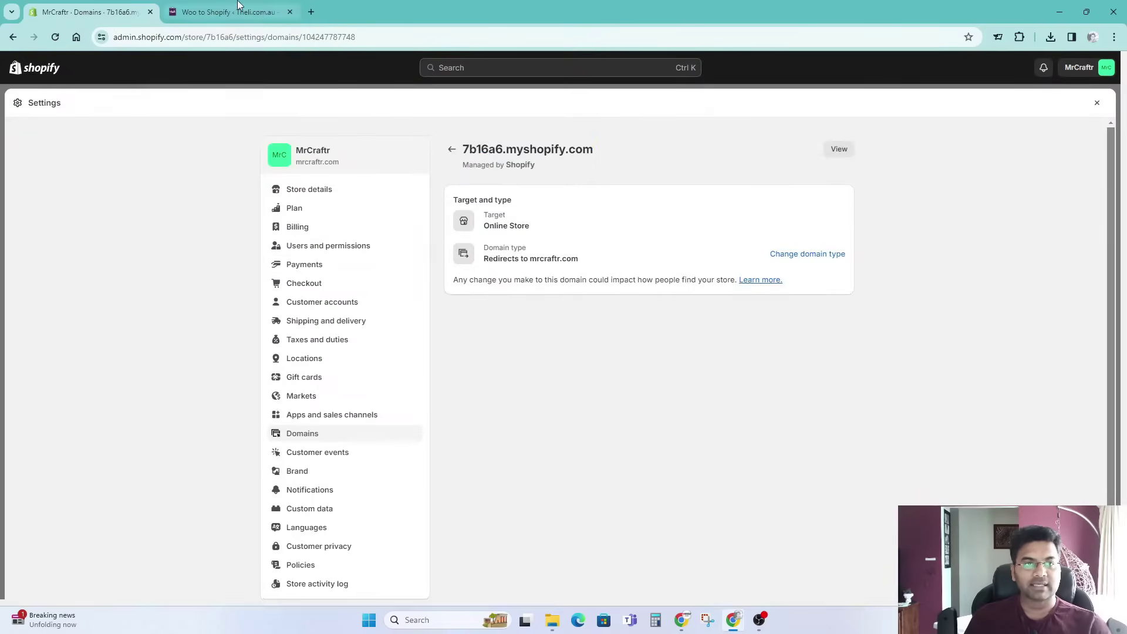
pyautogui.hotkey('ctrl', 'Tab')
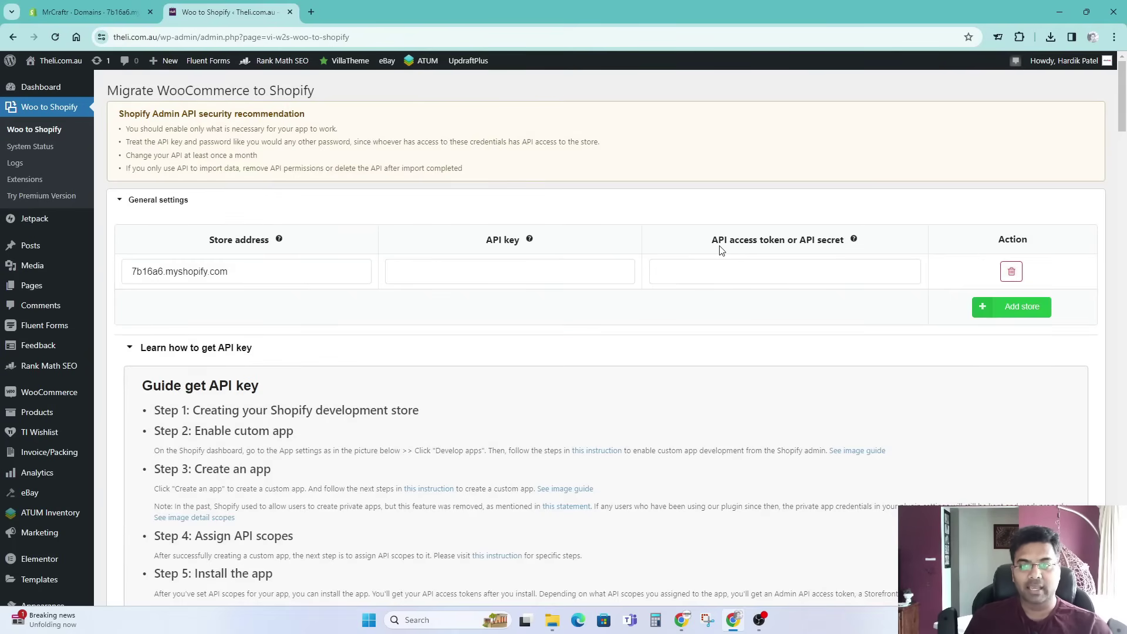
# Go to Apps and sales channels > Develop apps and start creating a custom app.
pyautogui.click(52, 17)
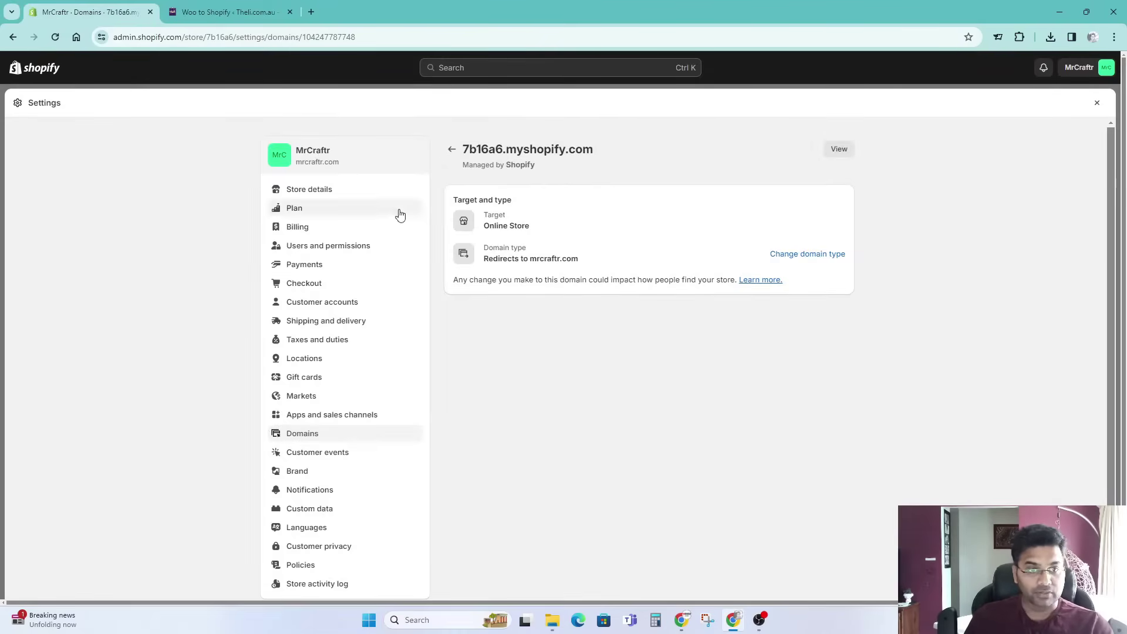
pyautogui.click(331, 416)
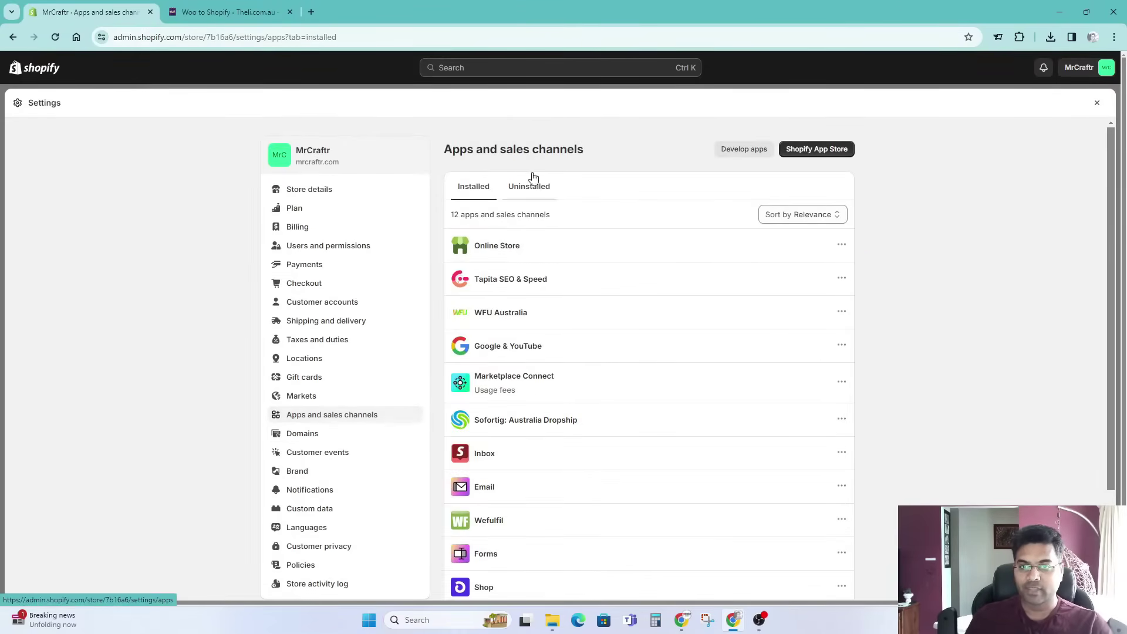
pyautogui.click(750, 151)
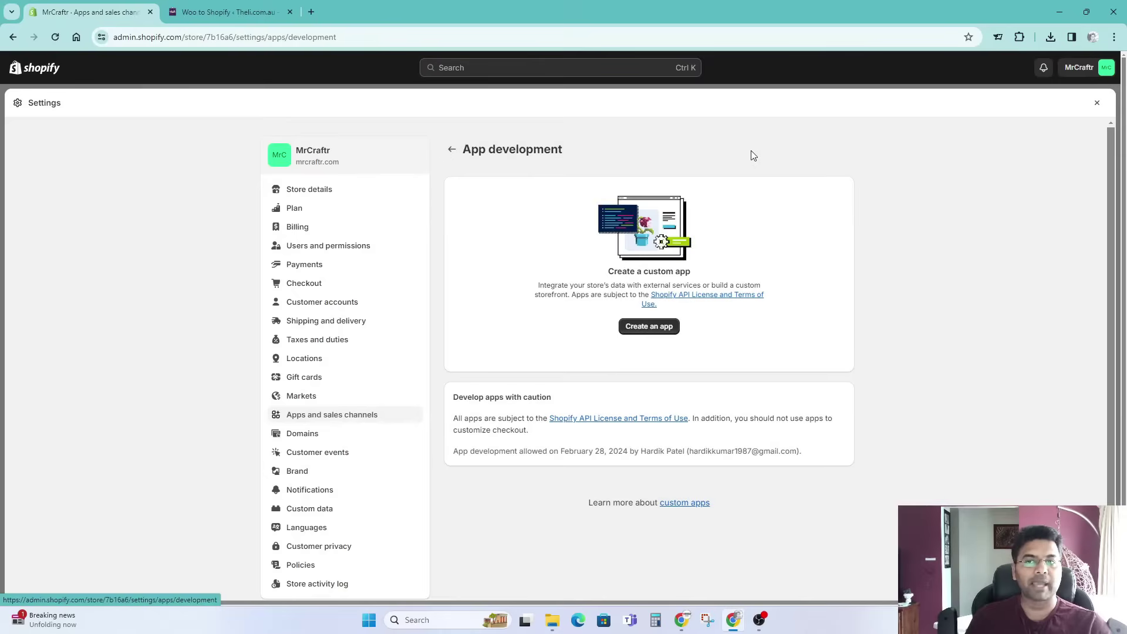
pyautogui.click(649, 326)
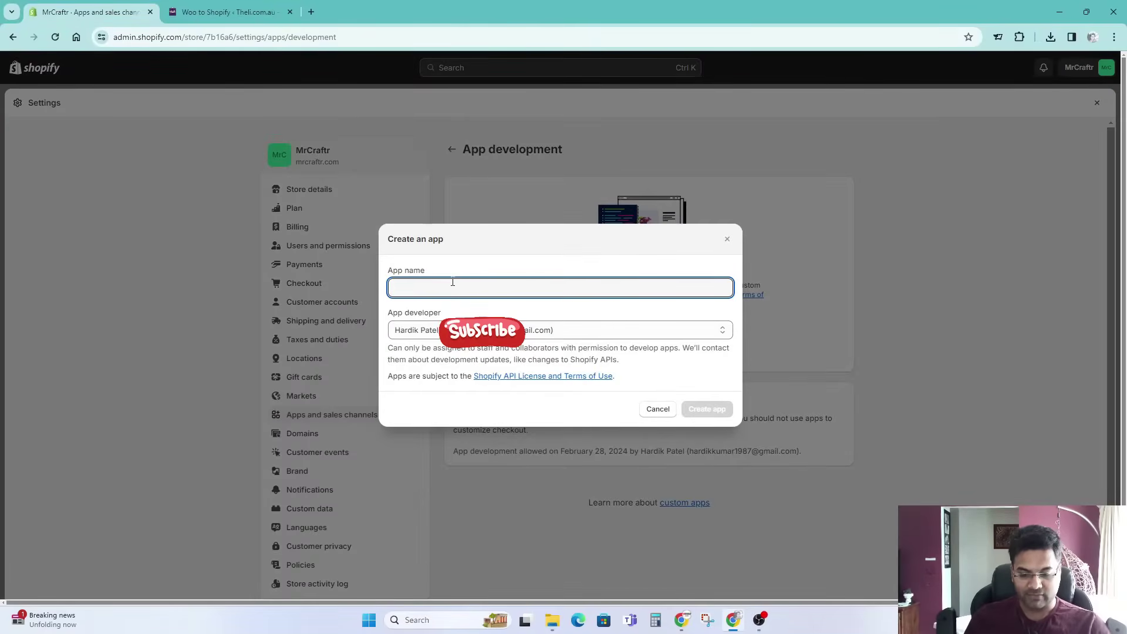
# Name the app 'Theli Products - Woocommerce', create it, and view its Configuration page.
pyautogui.hotkey('ctrl', 'v')
pyautogui.hotkey('ctrl', 'a')
pyautogui.press('BackSpace')
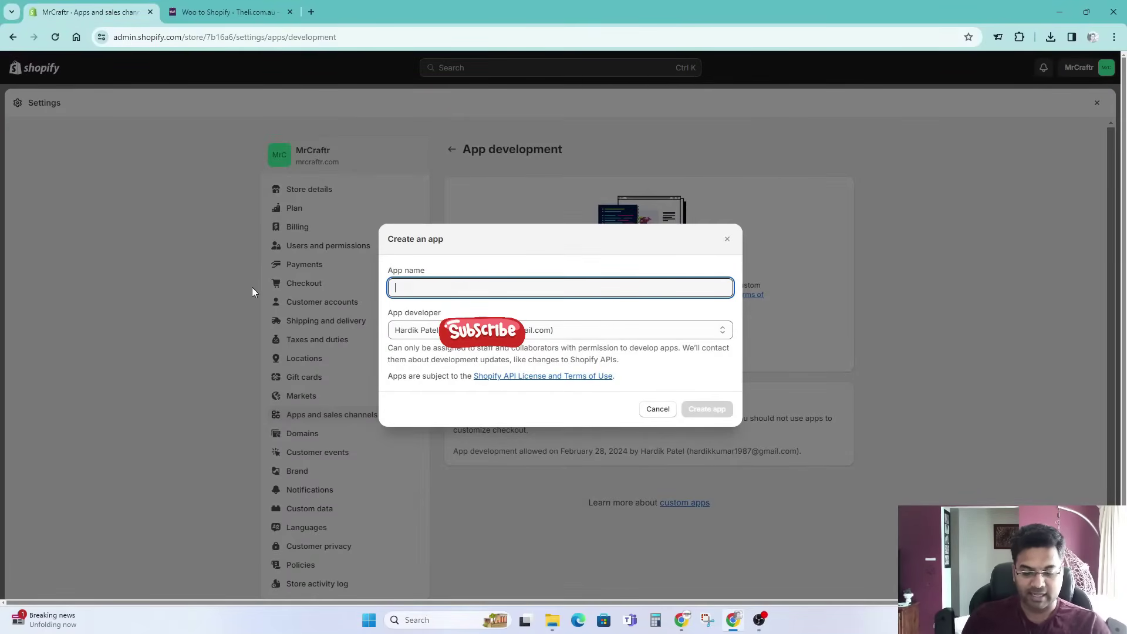
pyautogui.write('Thel')
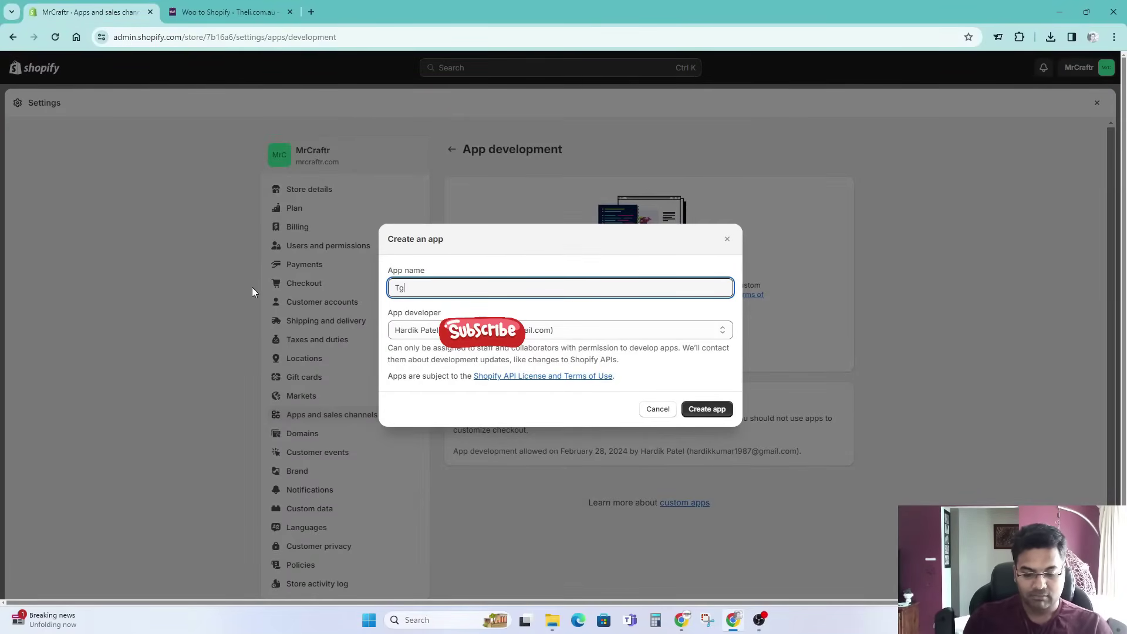
pyautogui.press('BackSpace')
pyautogui.press('BackSpace')
pyautogui.press('BackSpace')
pyautogui.write('heli')
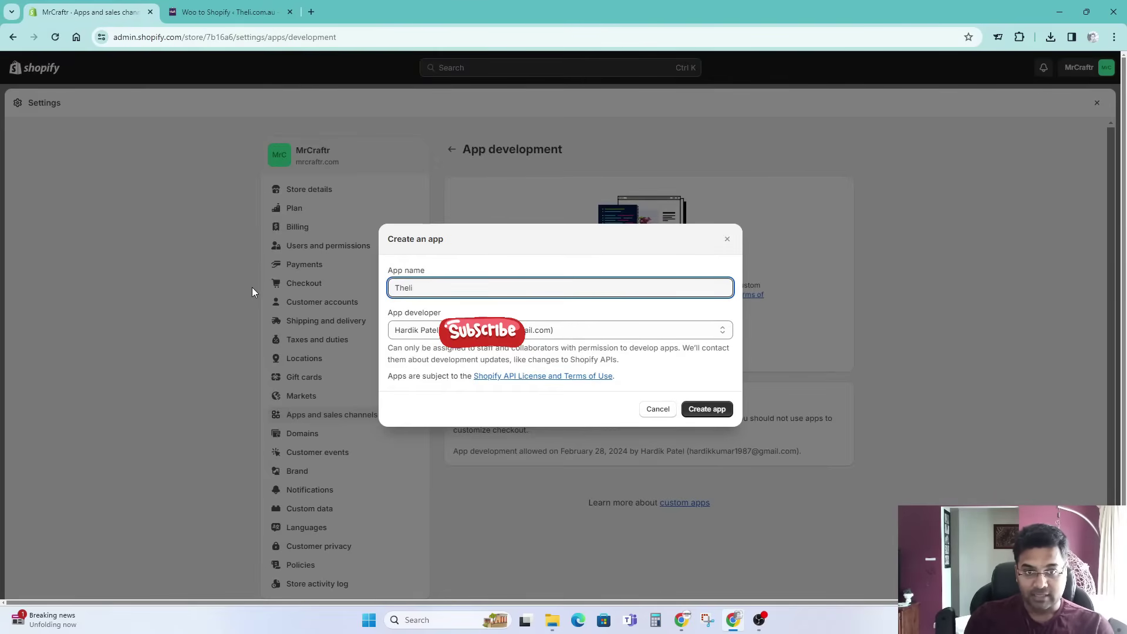
pyautogui.write(' Produc')
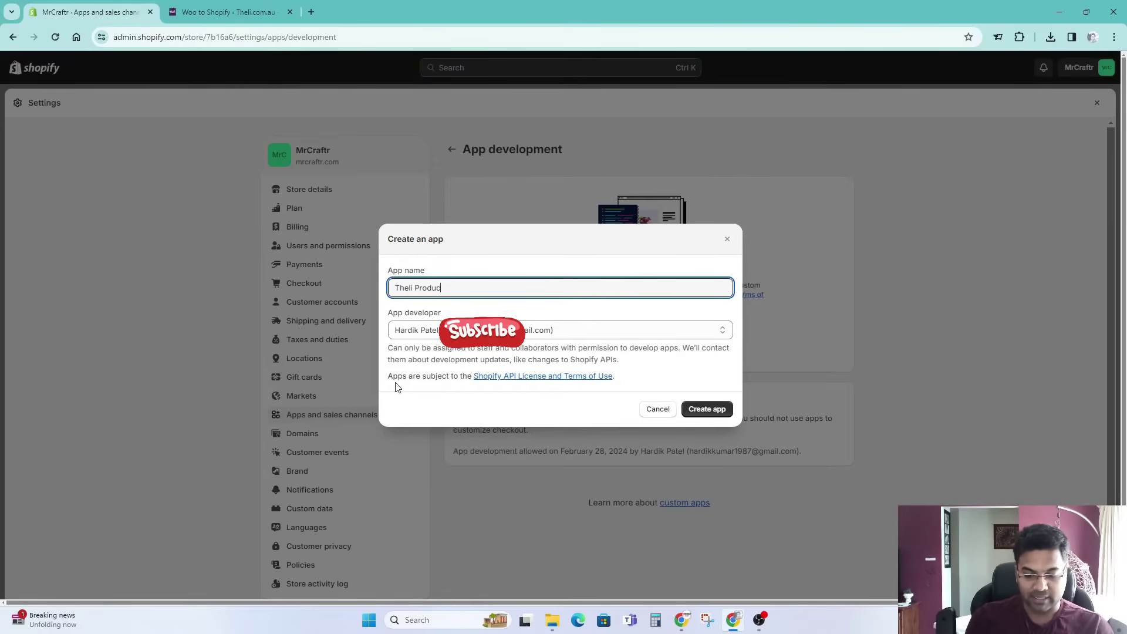
pyautogui.write('ts - ')
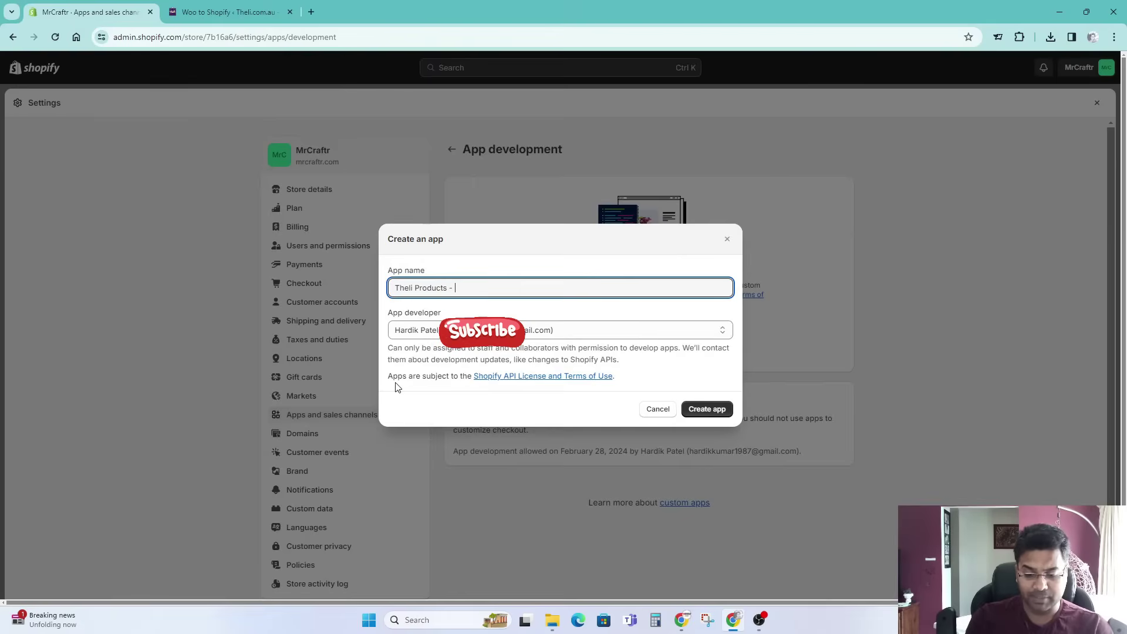
pyautogui.write('Woocommerce')
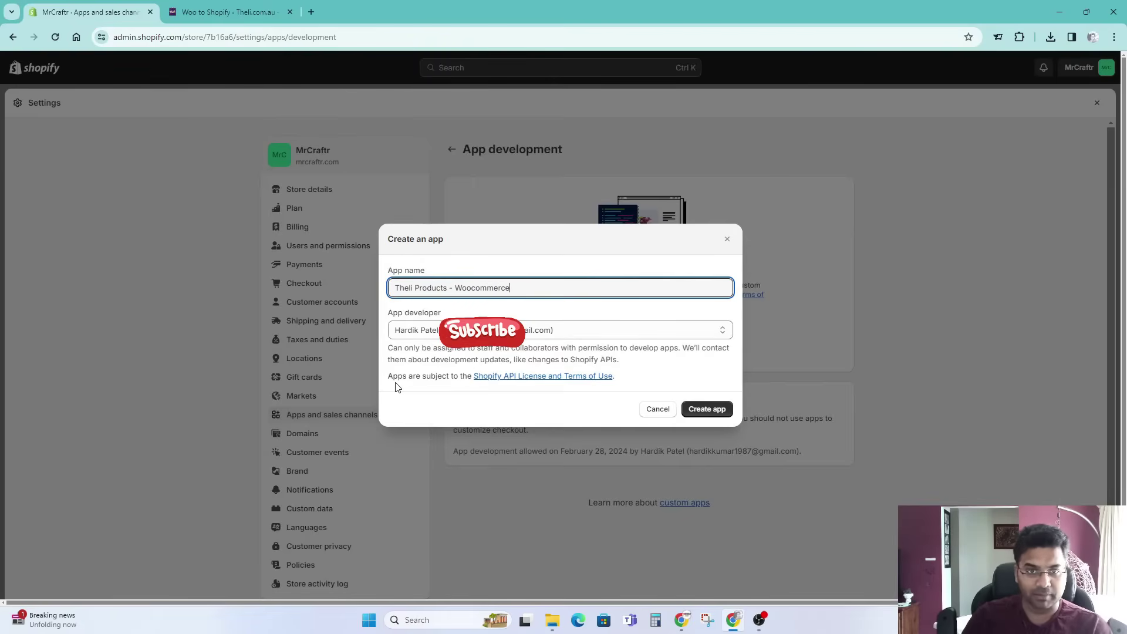
pyautogui.click(720, 407)
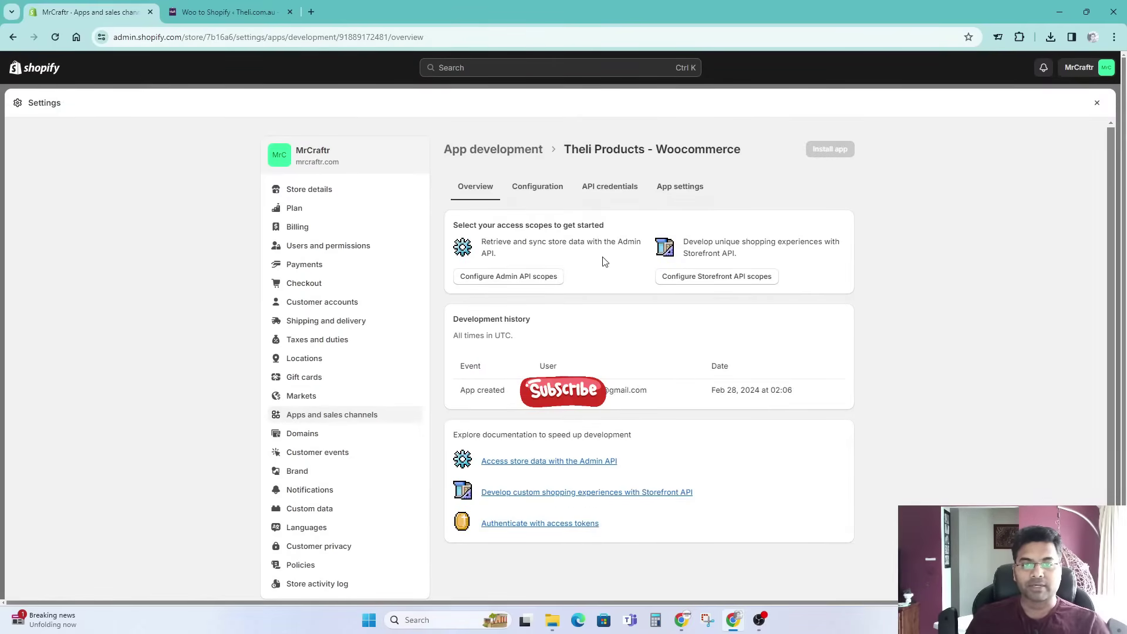
pyautogui.click(537, 188)
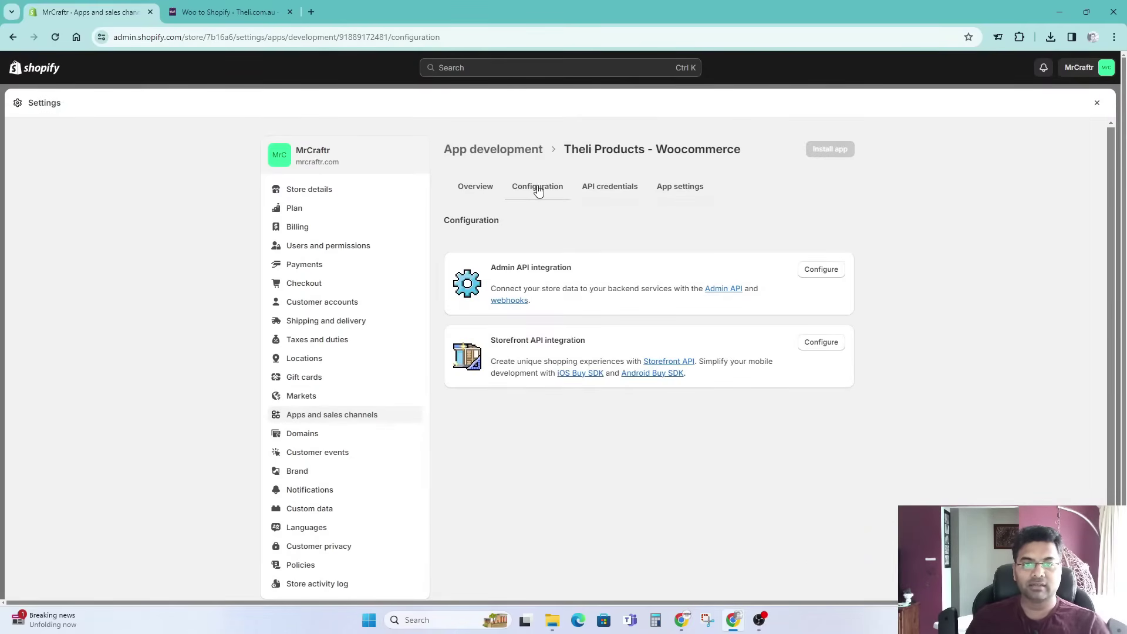
pyautogui.moveTo(492, 267); pyautogui.dragTo(572, 271)
pyautogui.click(572, 271)
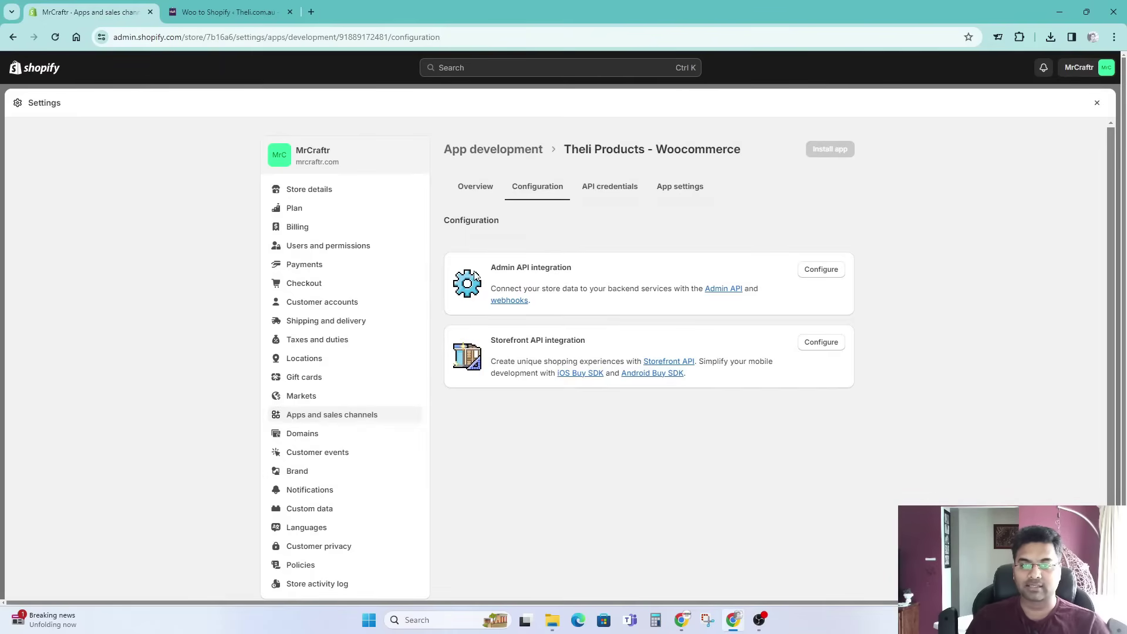
# Filter Admin API scopes by 'produ', grant write_products and read_products, and save.
pyautogui.click(832, 272)
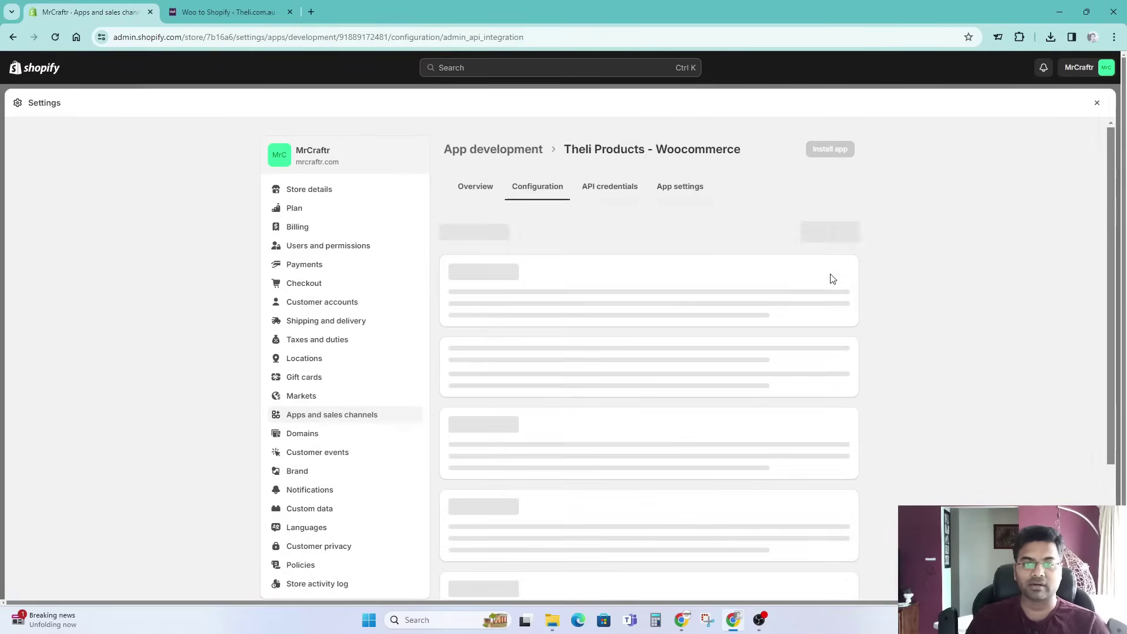
pyautogui.click(559, 321)
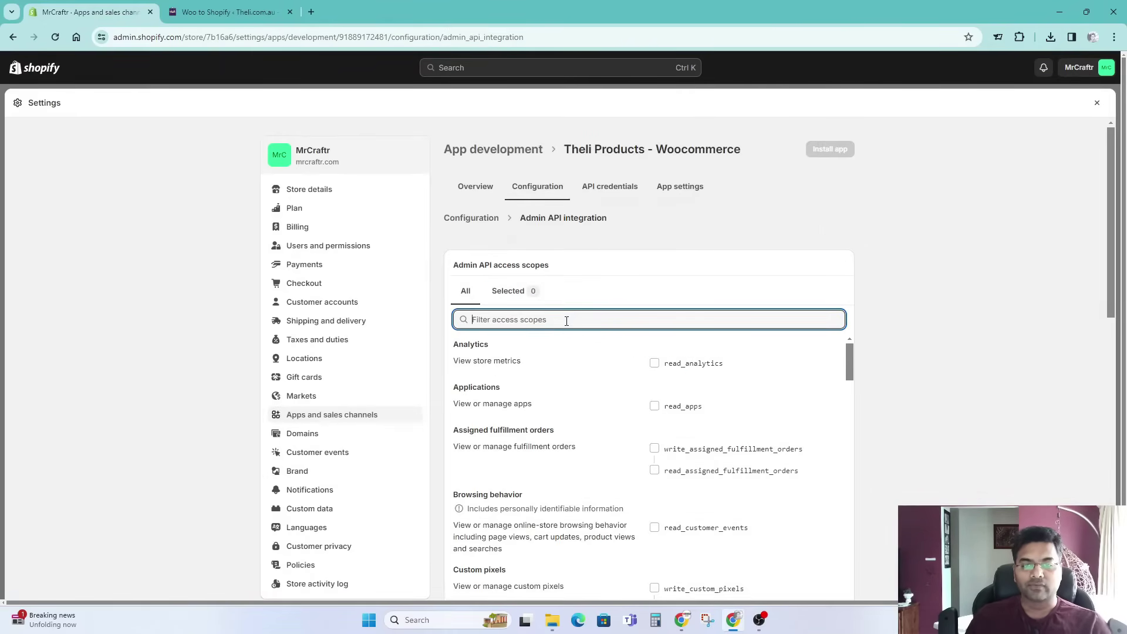
pyautogui.write('product')
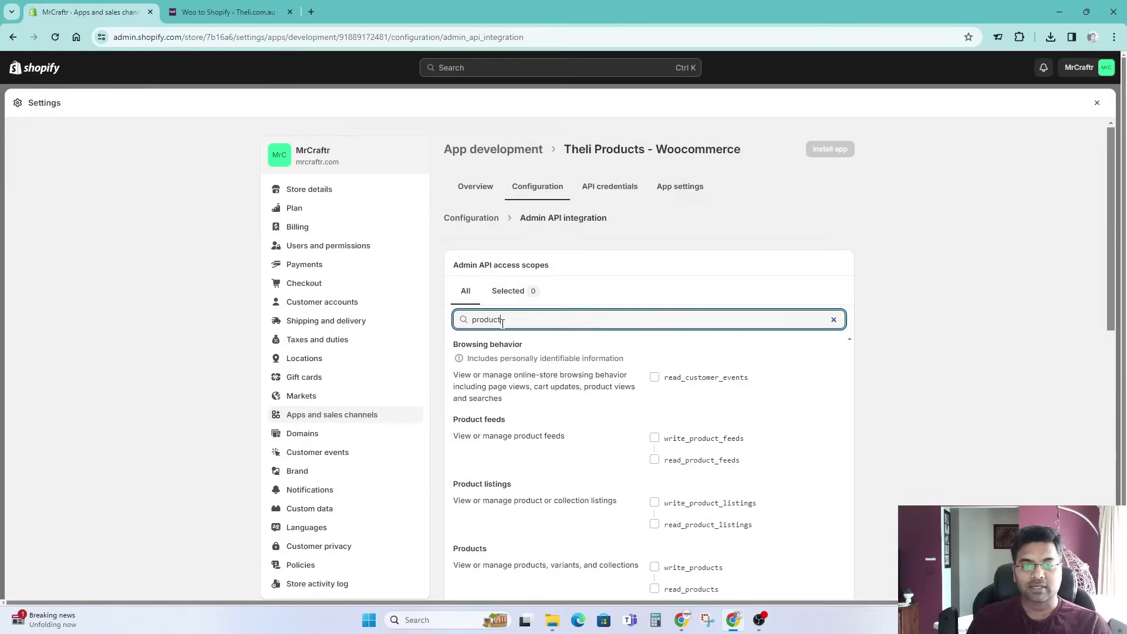
pyautogui.scroll(-3, 697, 390)
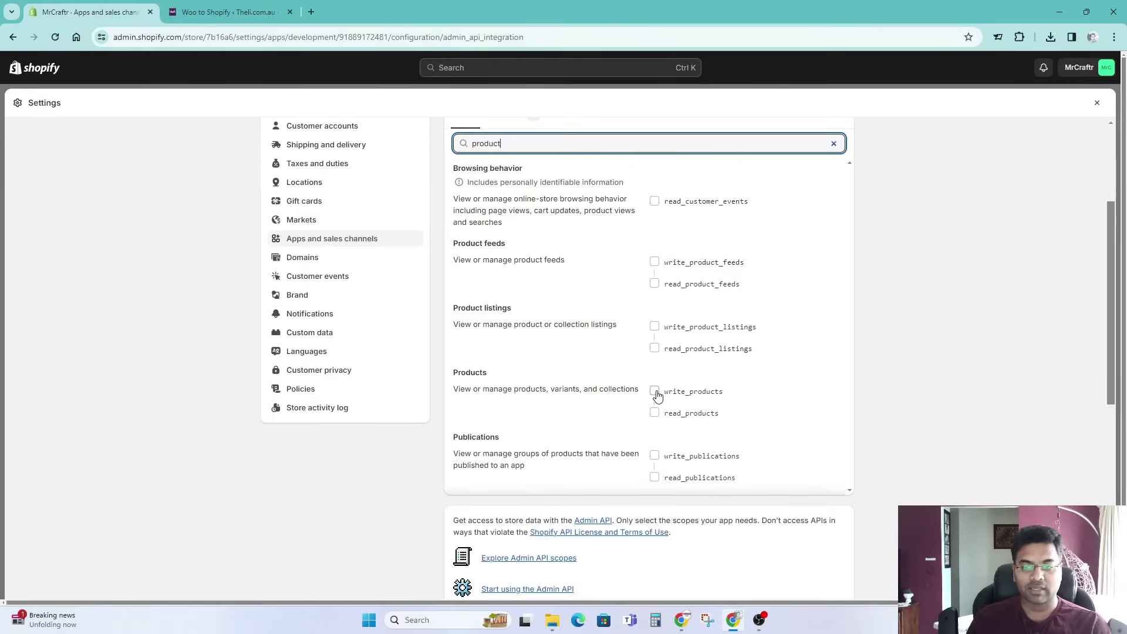
pyautogui.click(655, 393)
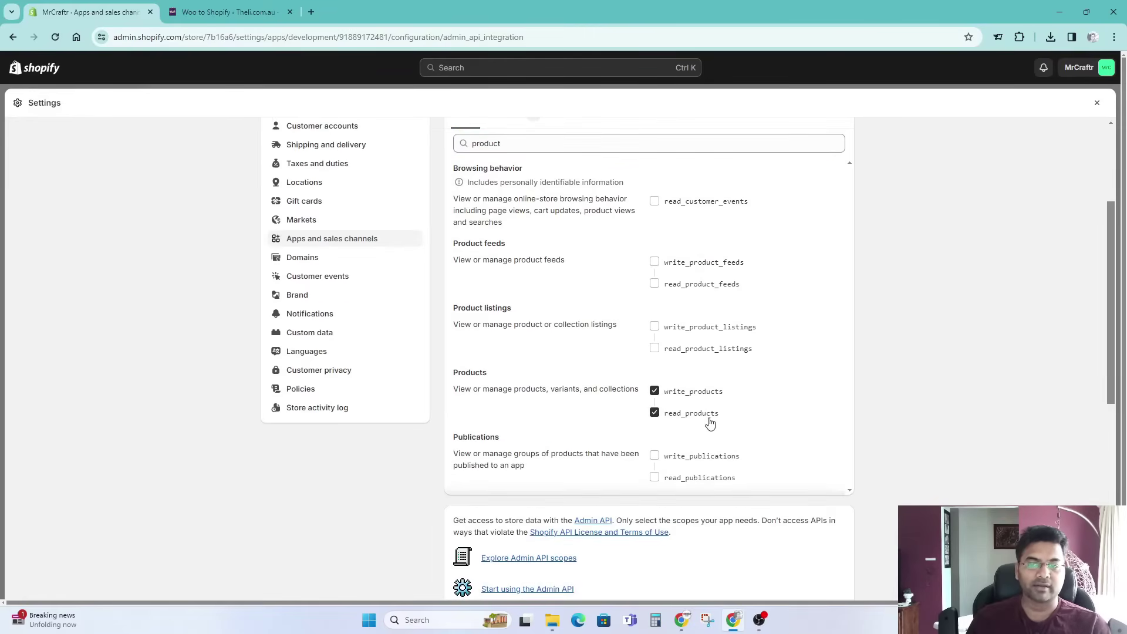
pyautogui.scroll(2, 596, 407)
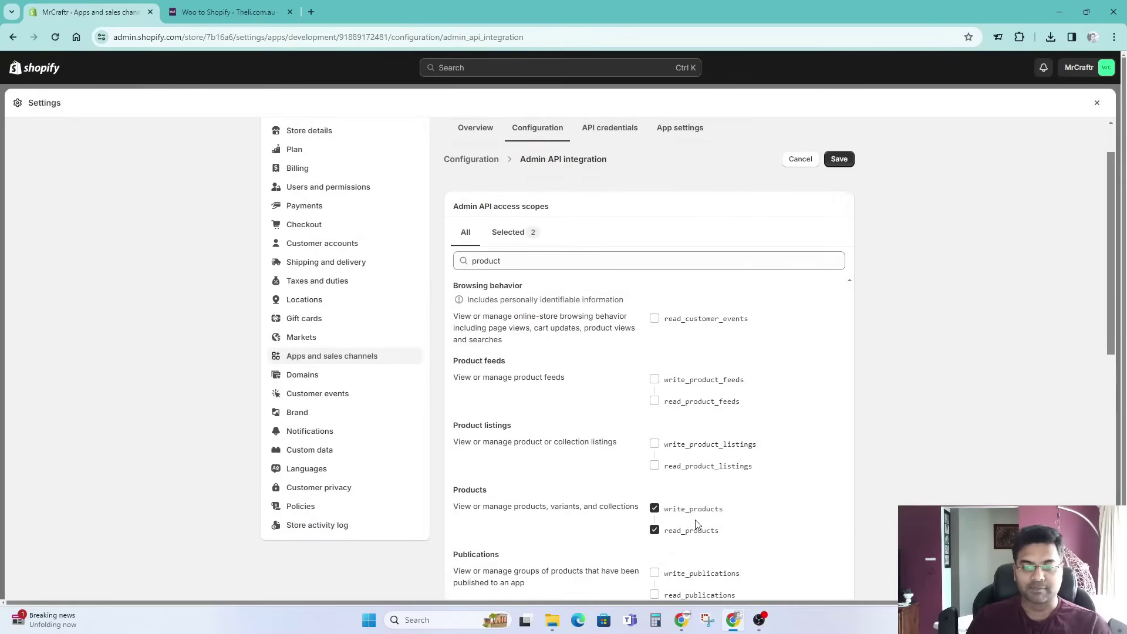
pyautogui.click(840, 159)
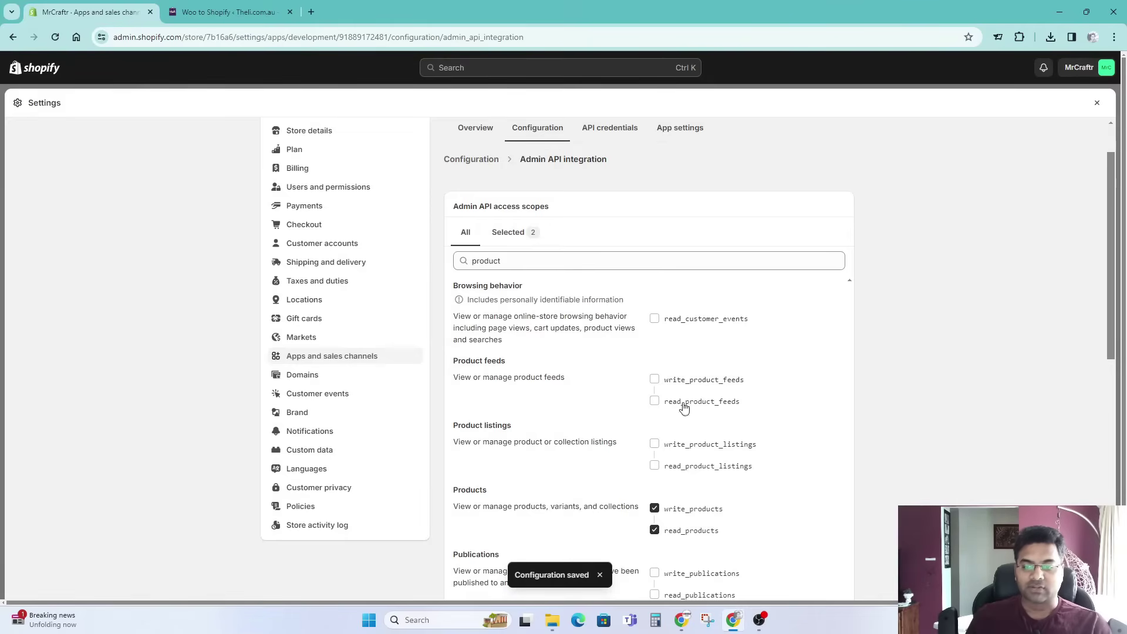
pyautogui.scroll(-2, 770, 428)
pyautogui.scroll(4, 762, 428)
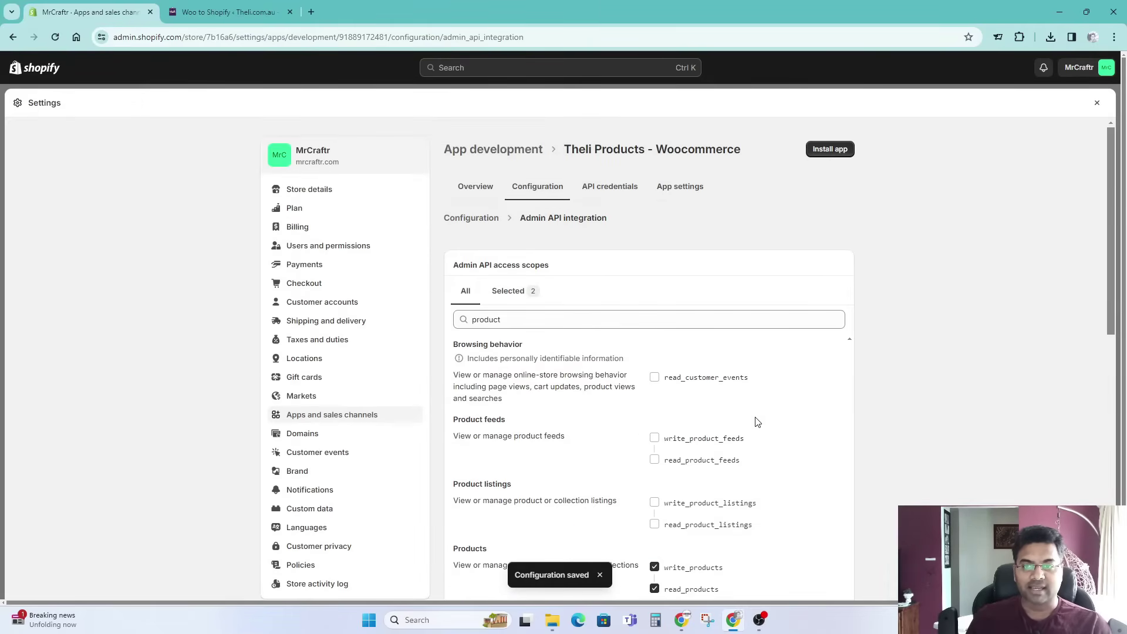
# Install the custom app and copy its revealed Admin API access token.
pyautogui.click(834, 151)
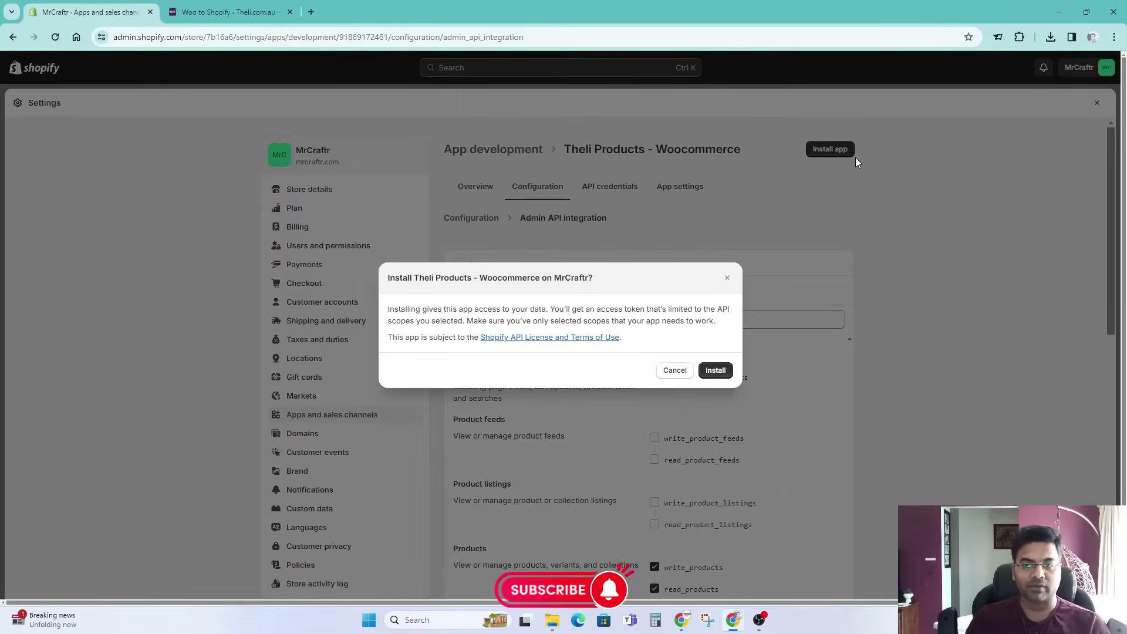
pyautogui.click(716, 371)
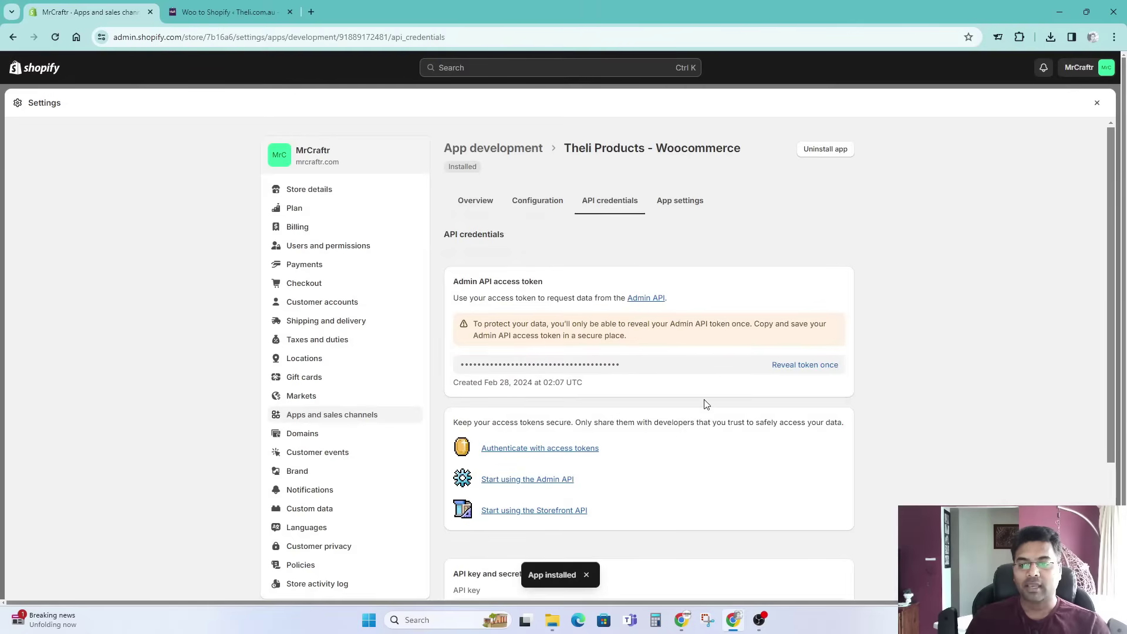
pyautogui.click(805, 365)
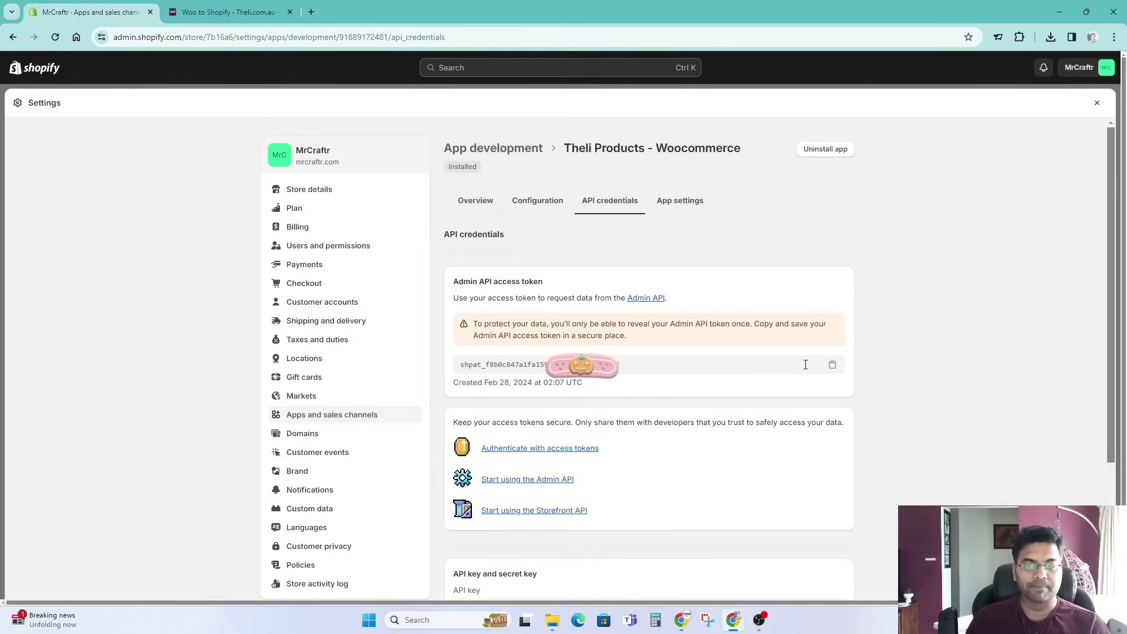
pyautogui.click(832, 366)
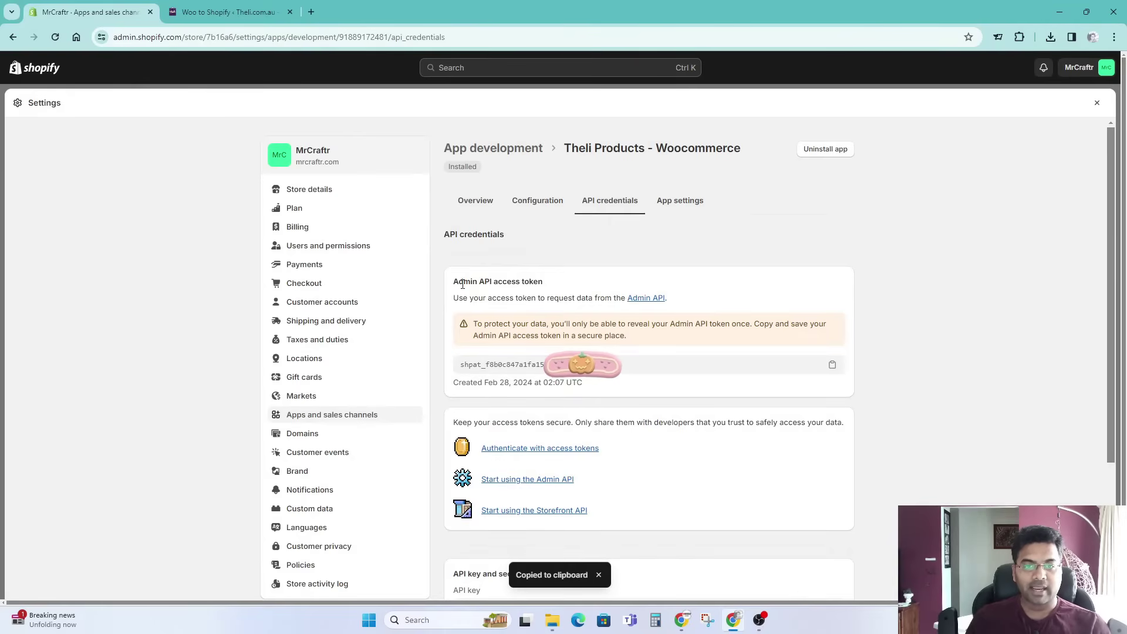
pyautogui.click(252, 13)
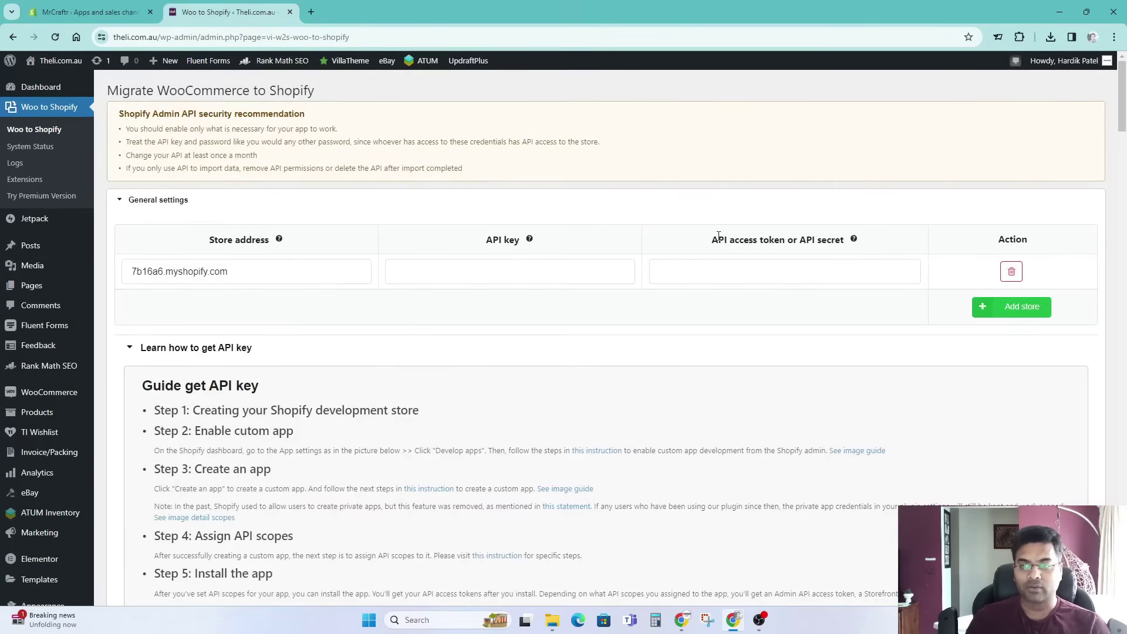
# Paste the Admin API access token and the copied Shopify API key into their WordPress fields.
pyautogui.click(753, 270)
pyautogui.hotkey('ctrl', 'v')
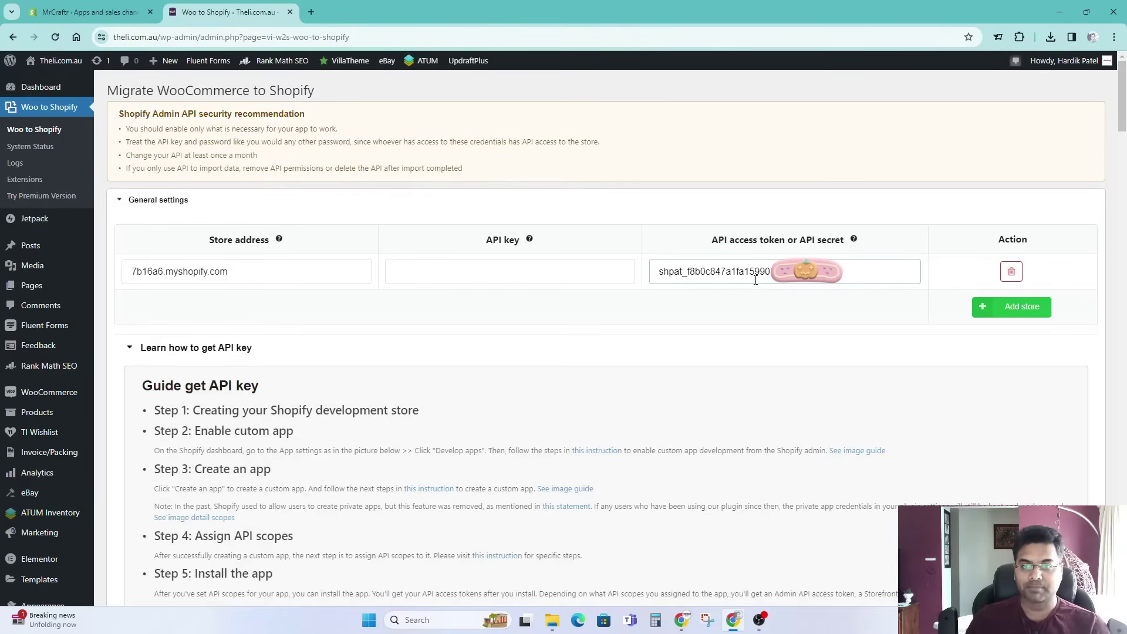
pyautogui.click(97, 13)
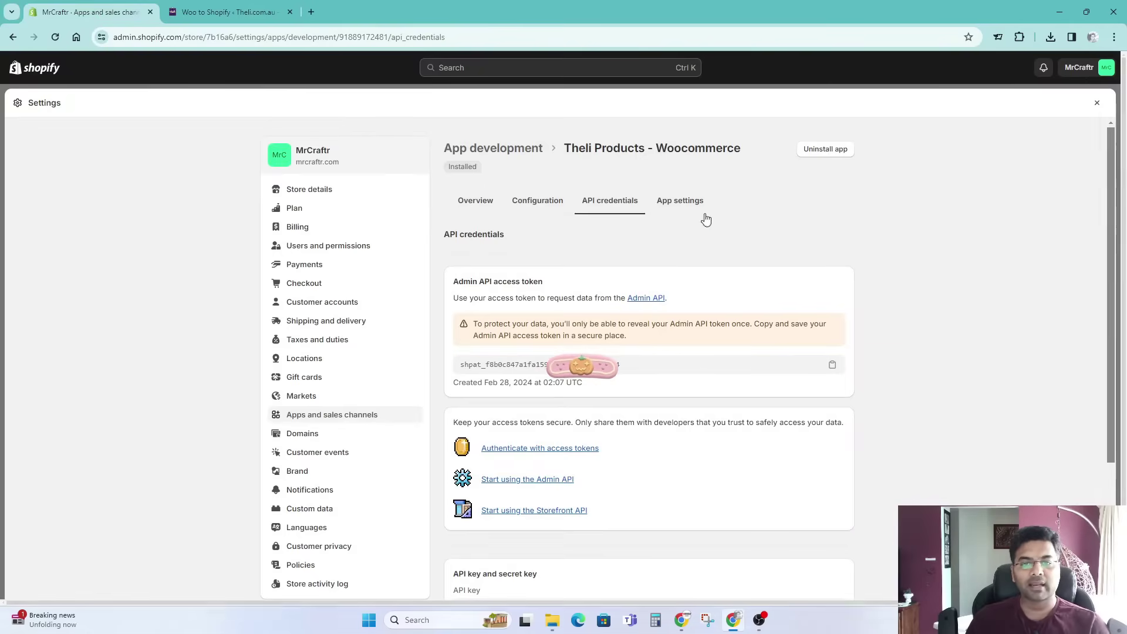
pyautogui.scroll(-3, 763, 264)
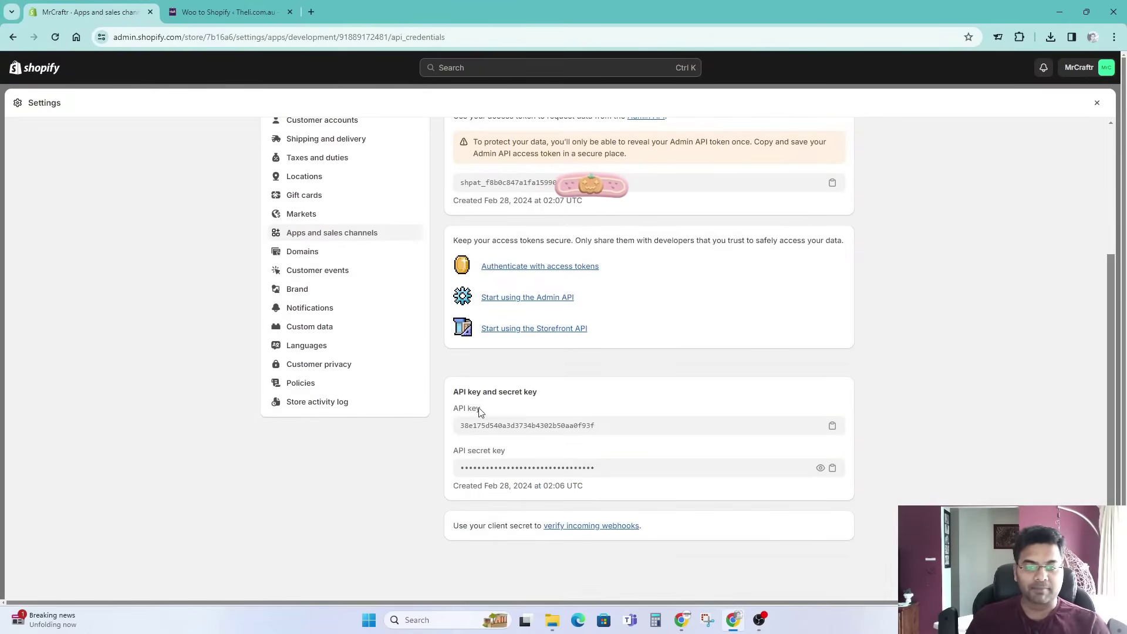
pyautogui.click(832, 425)
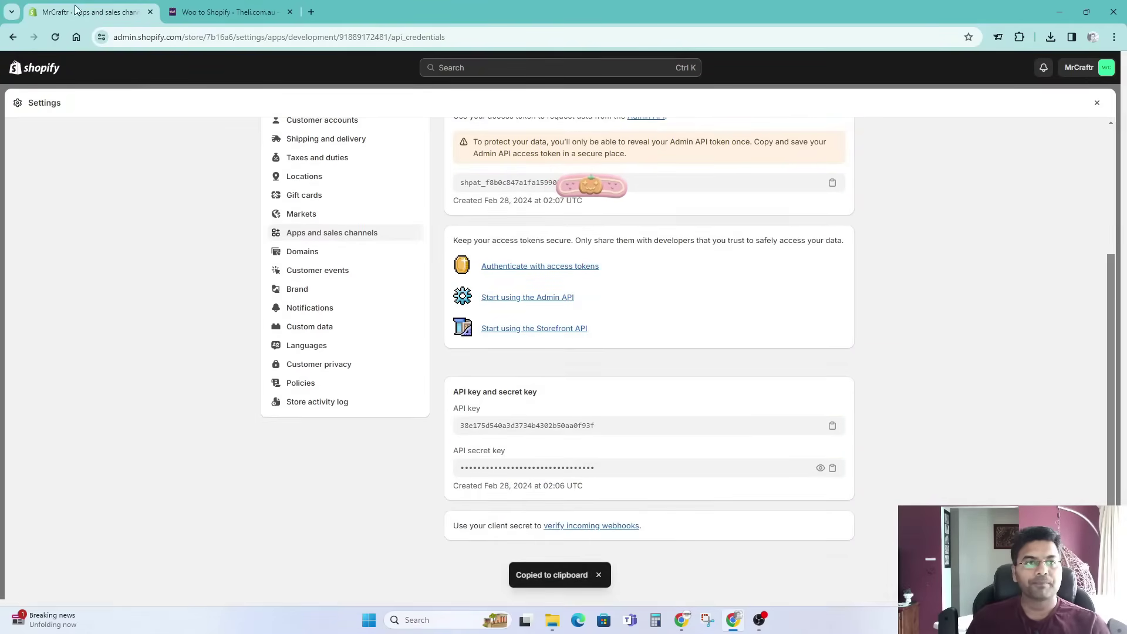
pyautogui.click(225, 11)
pyautogui.click(453, 274)
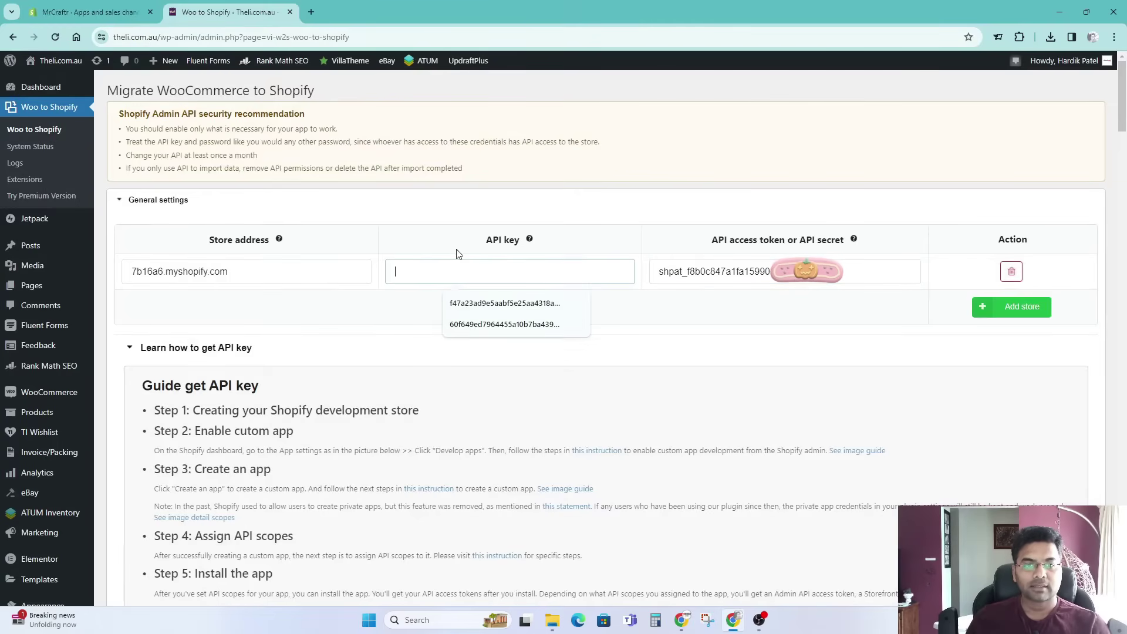
pyautogui.hotkey('ctrl', 'v')
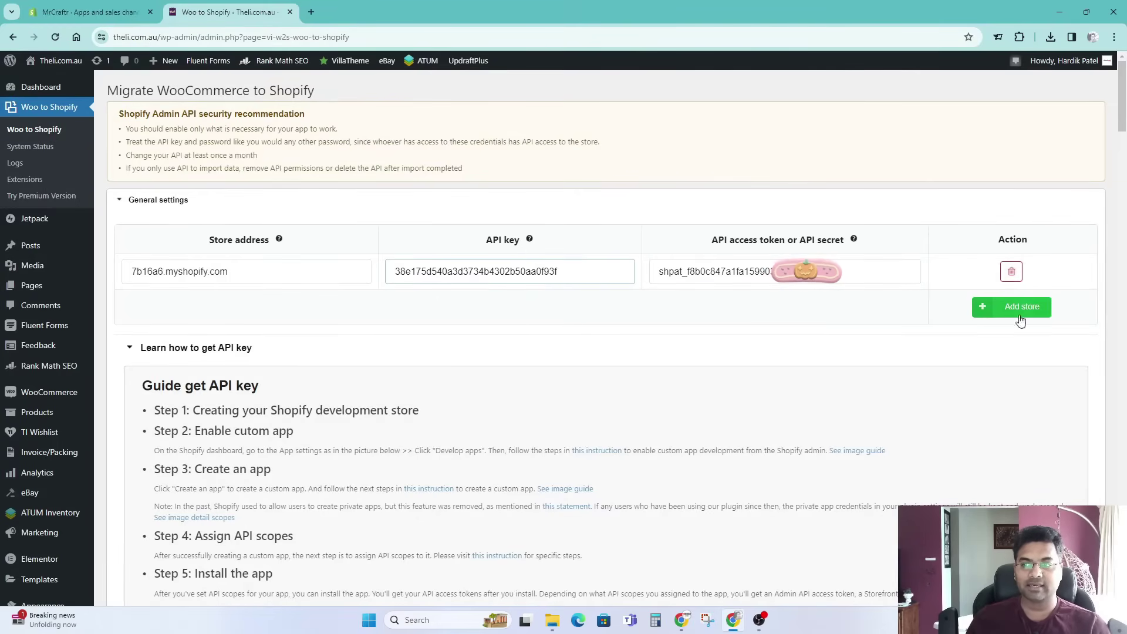
pyautogui.click(755, 202)
pyautogui.click(757, 203)
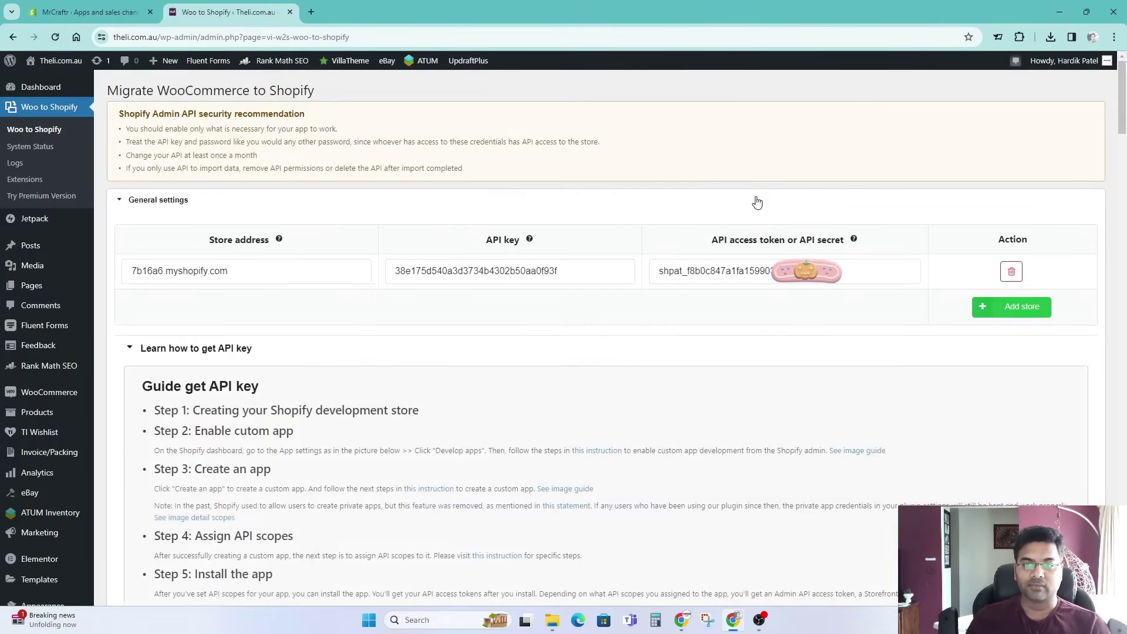
pyautogui.scroll(-16, 584, 311)
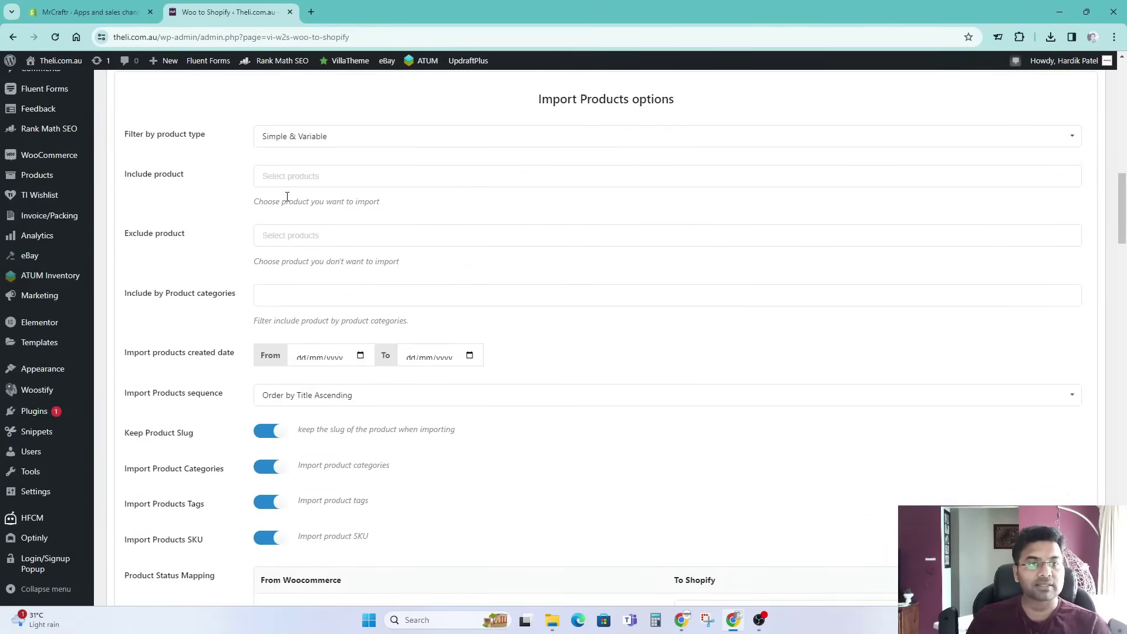
# Save the Import Products options with Pending Review mapped to Archived.
pyautogui.scroll(-4, 361, 425)
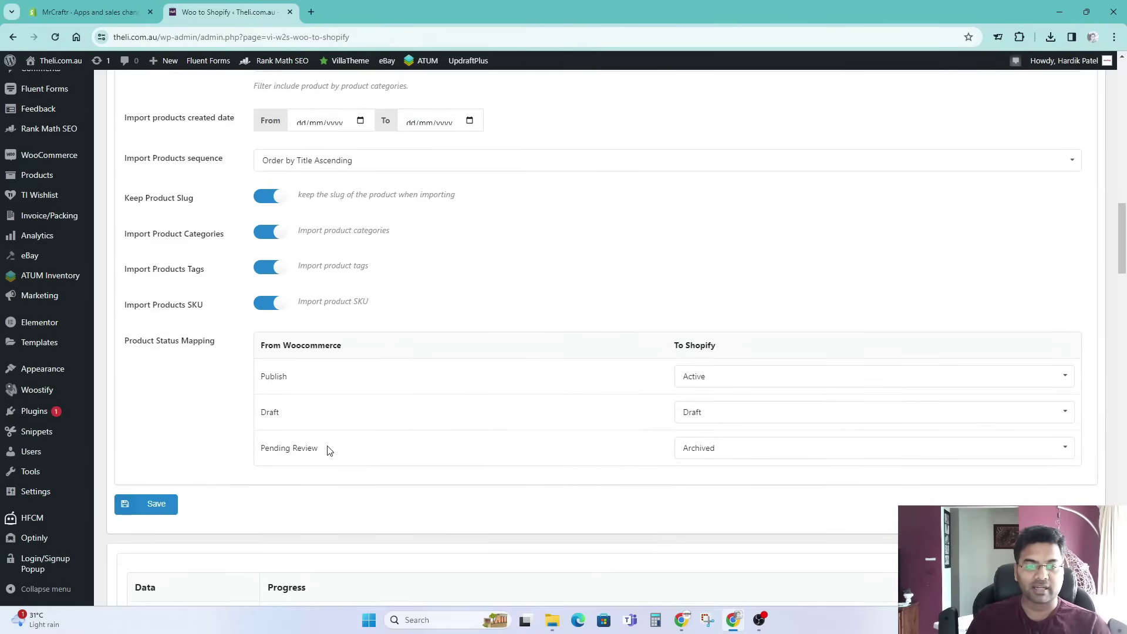
pyautogui.click(152, 507)
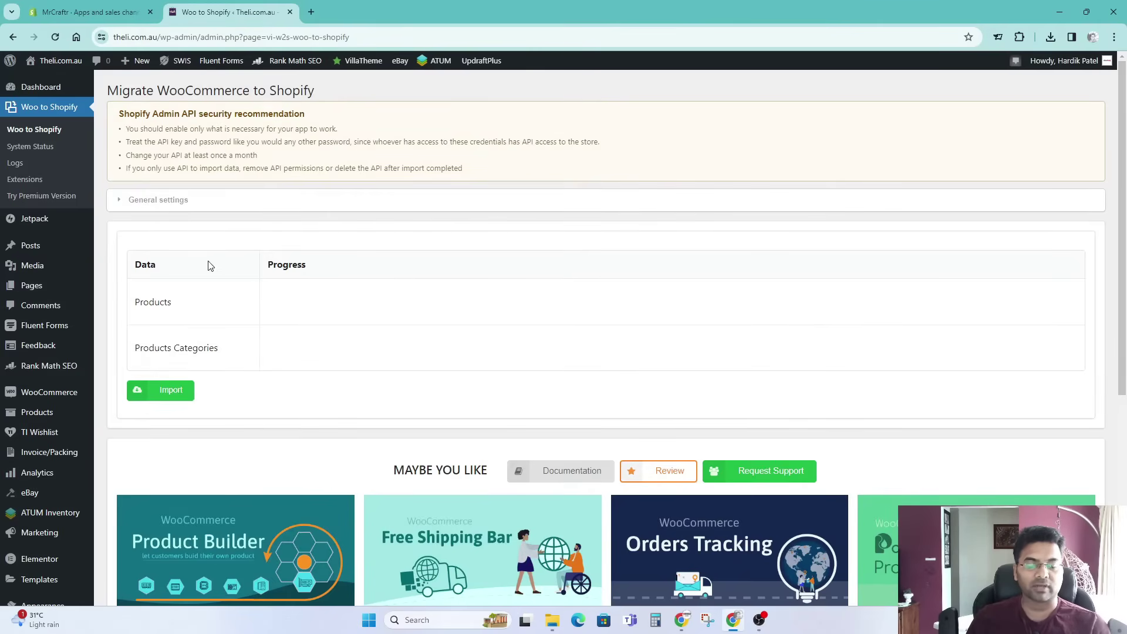
# Run the product import to Shopify, reaching 57 of 69 products, then go to Shopify admin.
pyautogui.click(170, 394)
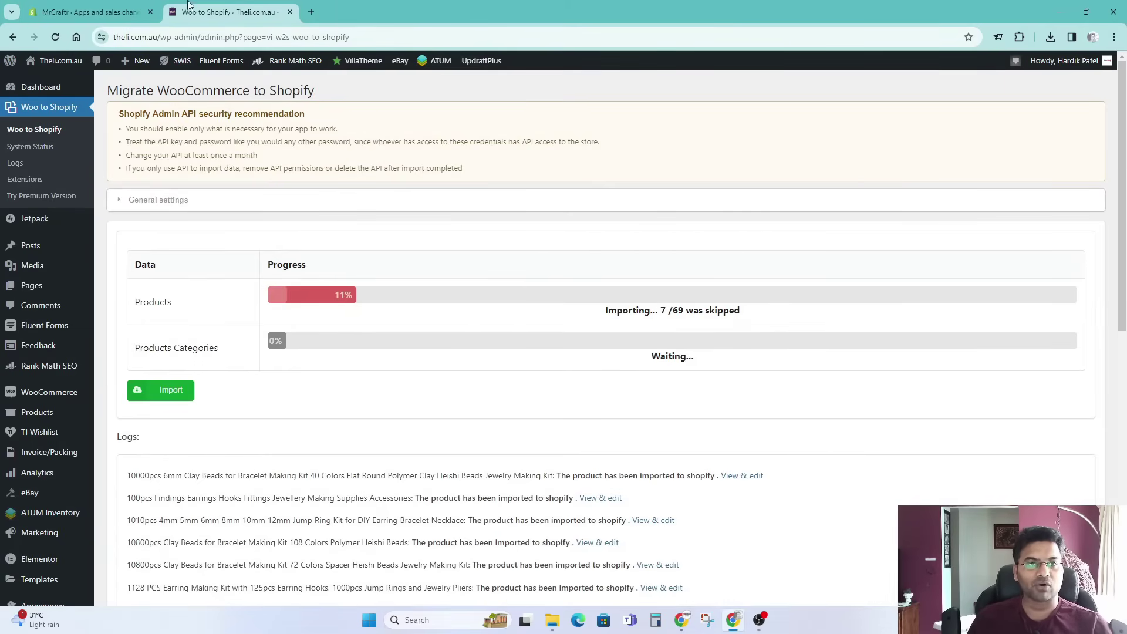
pyautogui.click(88, 12)
pyautogui.click(193, 12)
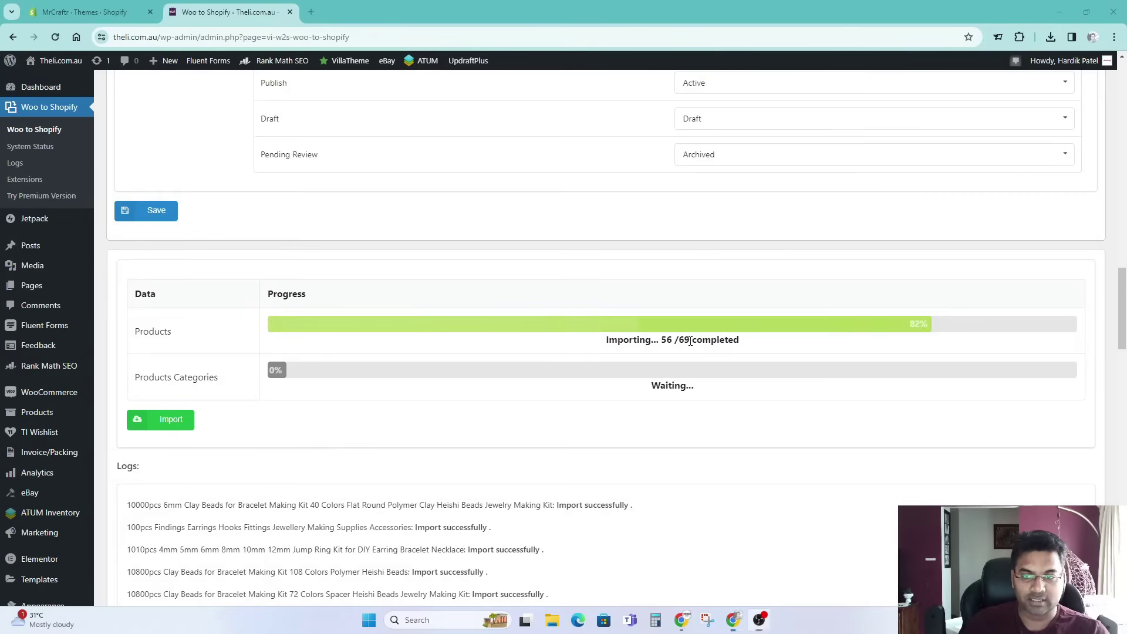
pyautogui.moveTo(605, 341); pyautogui.dragTo(668, 340)
pyautogui.click(682, 345)
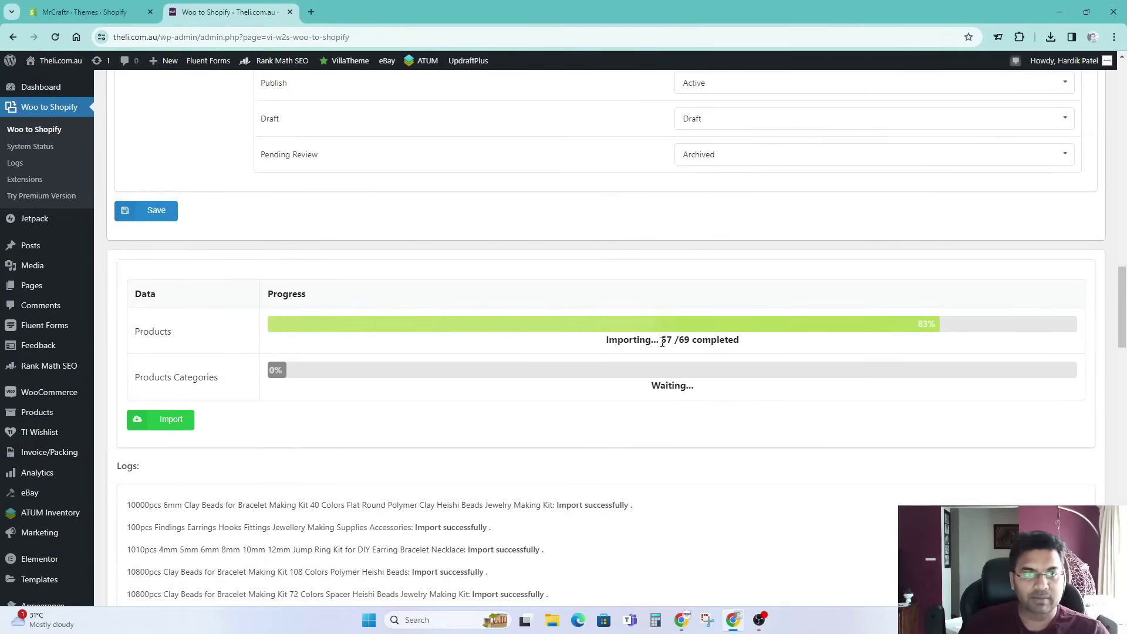
pyautogui.click(85, 13)
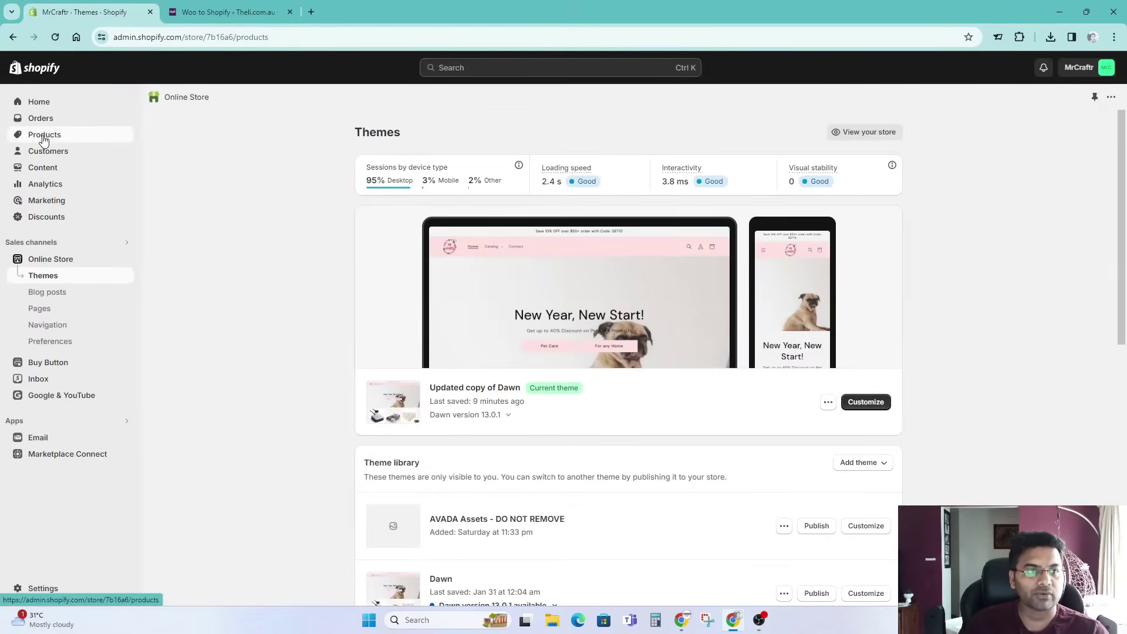
# Sort the Shopify products list by Created date, newest first.
pyautogui.click(80, 139)
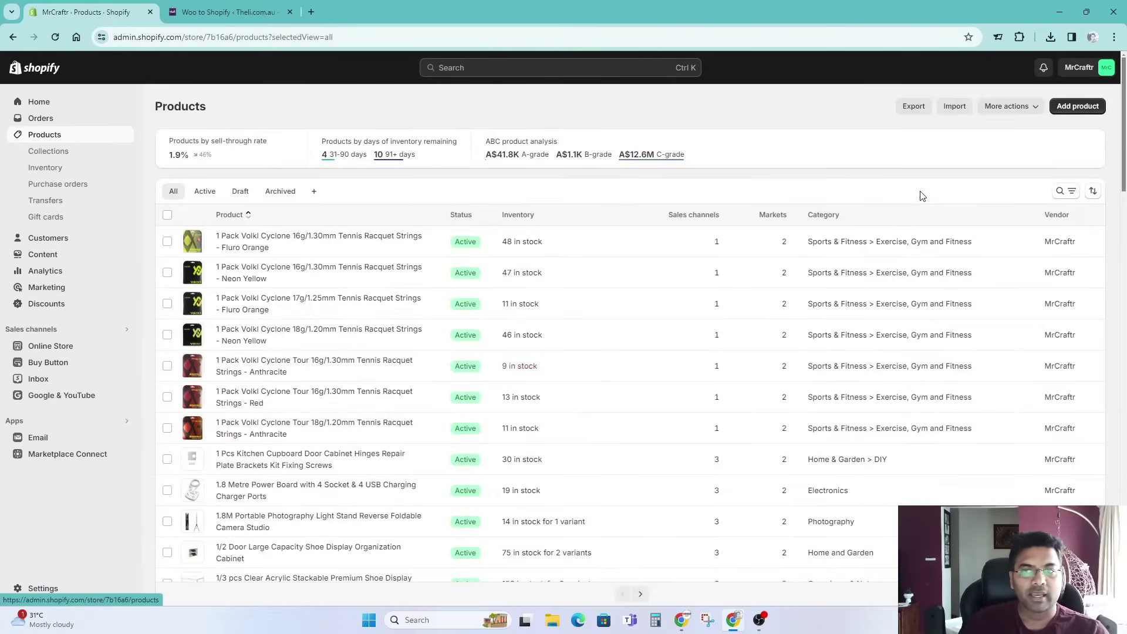
pyautogui.click(1094, 193)
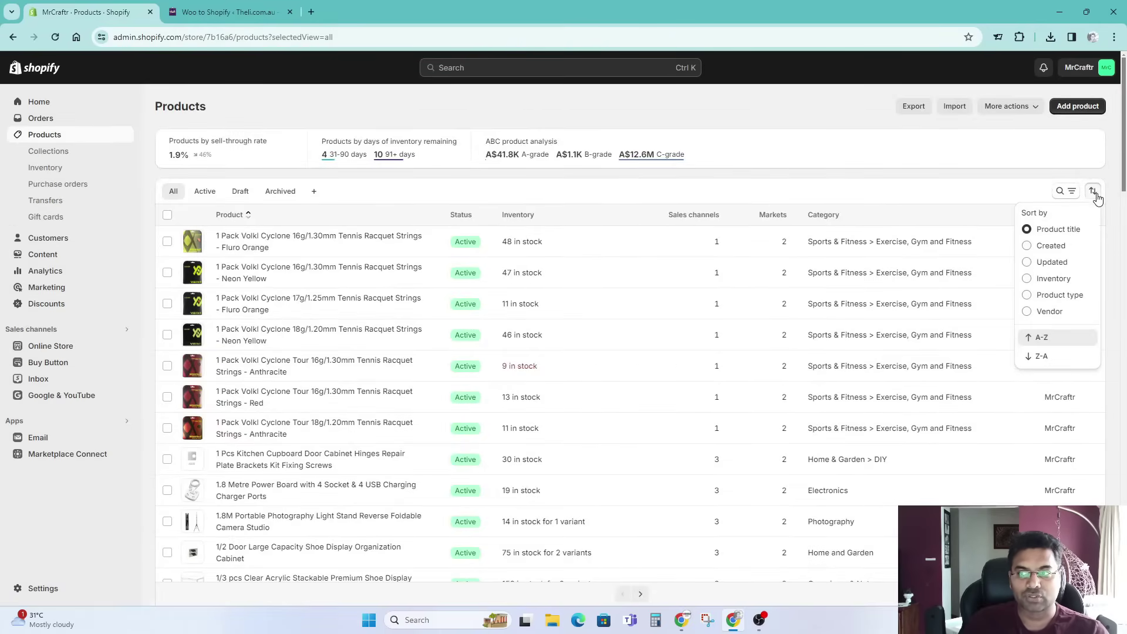
pyautogui.click(1050, 247)
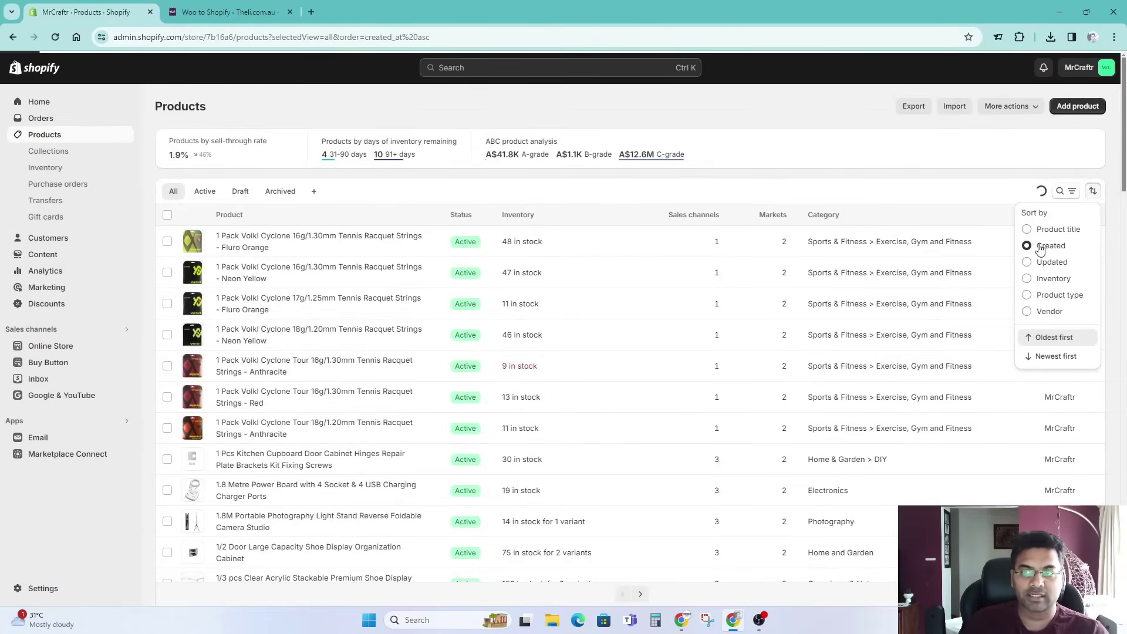
pyautogui.click(1054, 356)
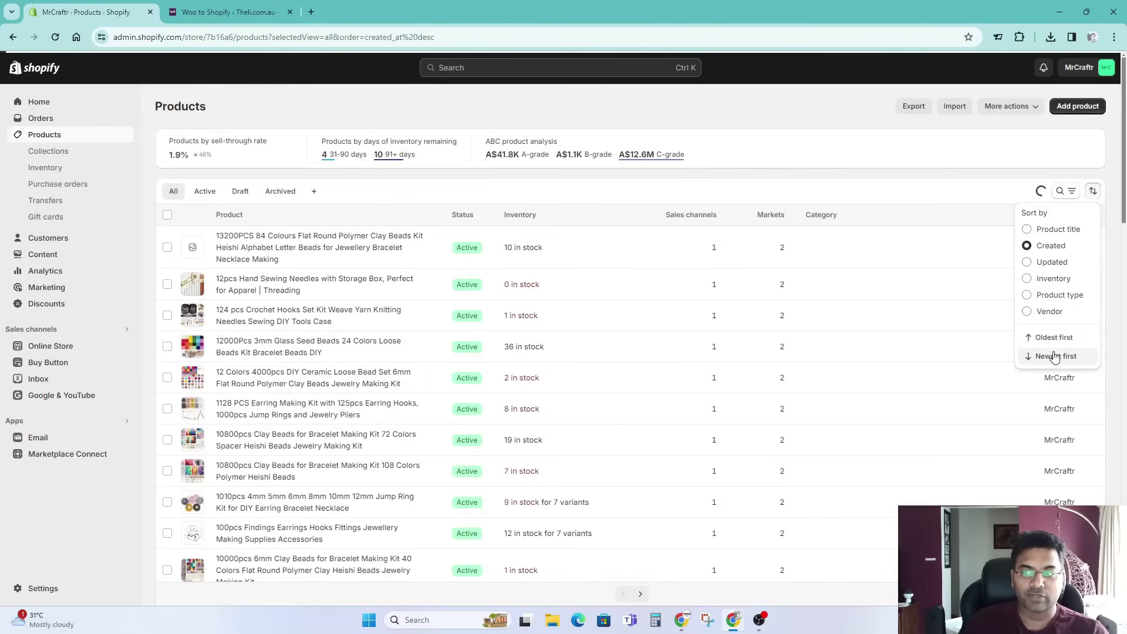
pyautogui.click(830, 183)
# Scroll through the sorted list to review the imported MrCraftr products.
pyautogui.scroll(-3, 246, 322)
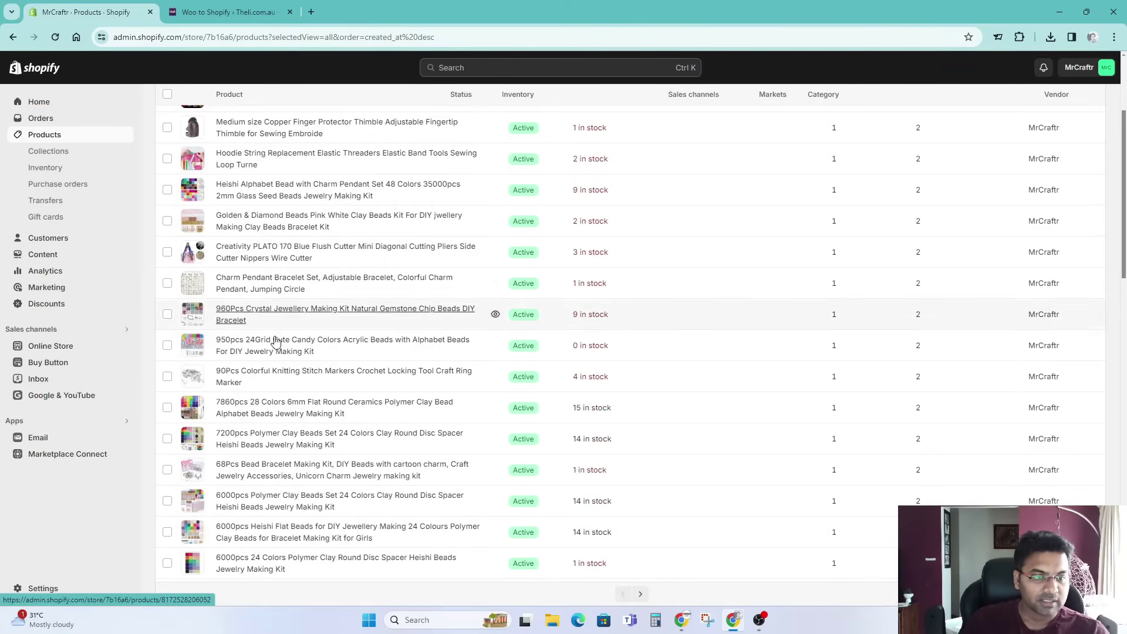
pyautogui.scroll(-4, 264, 411)
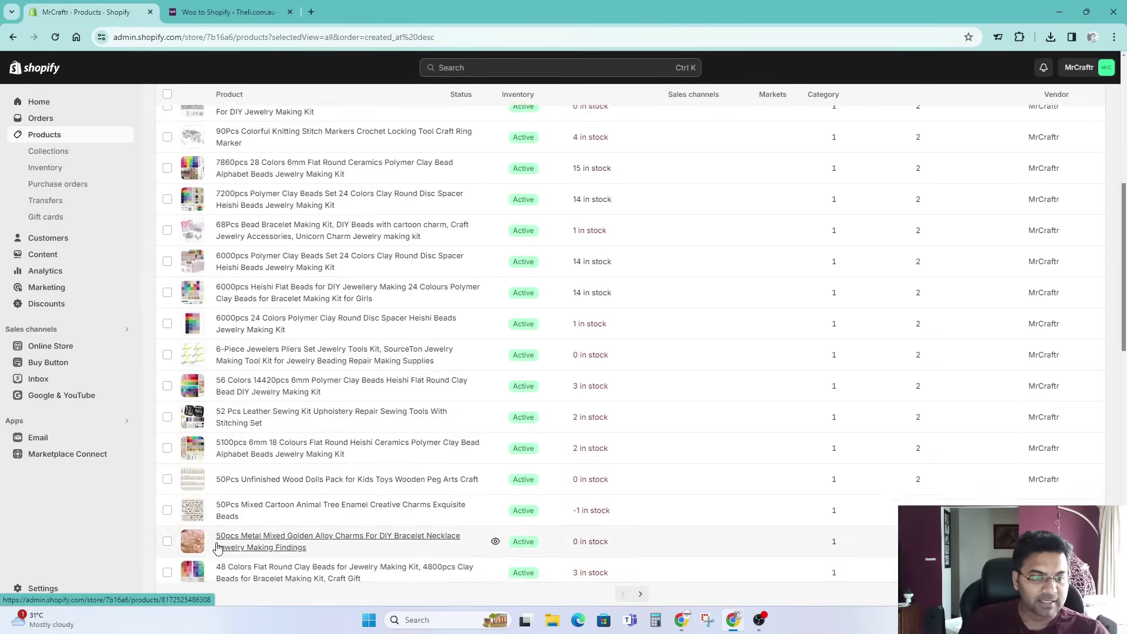
pyautogui.scroll(-4, 235, 440)
pyautogui.scroll(-2, 302, 405)
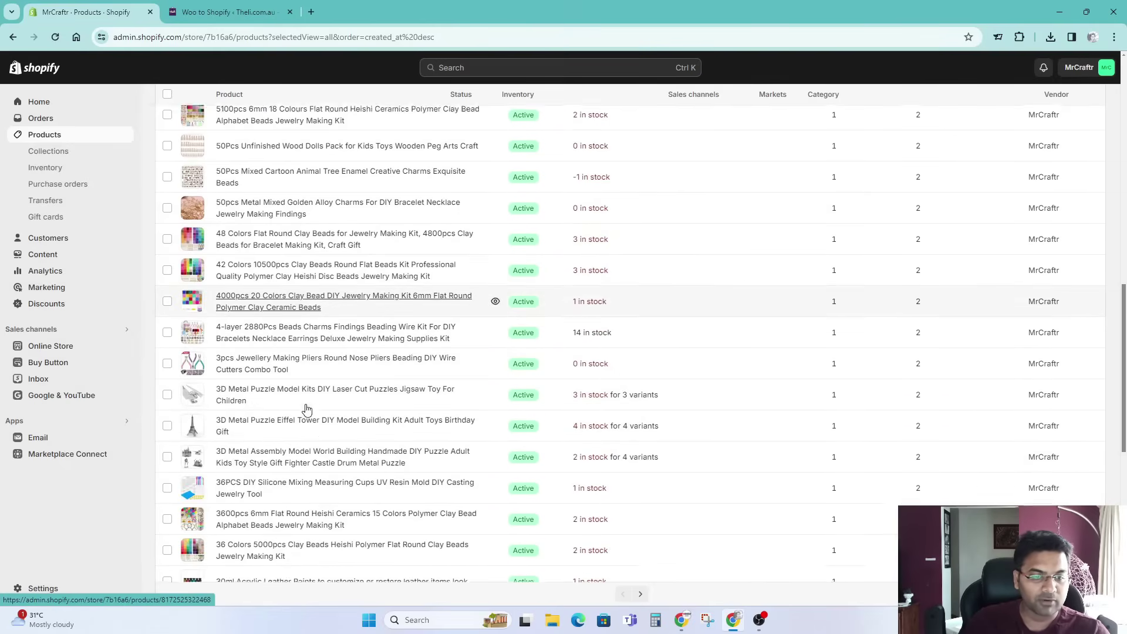
pyautogui.scroll(-4, 252, 479)
pyautogui.scroll(-3, 252, 481)
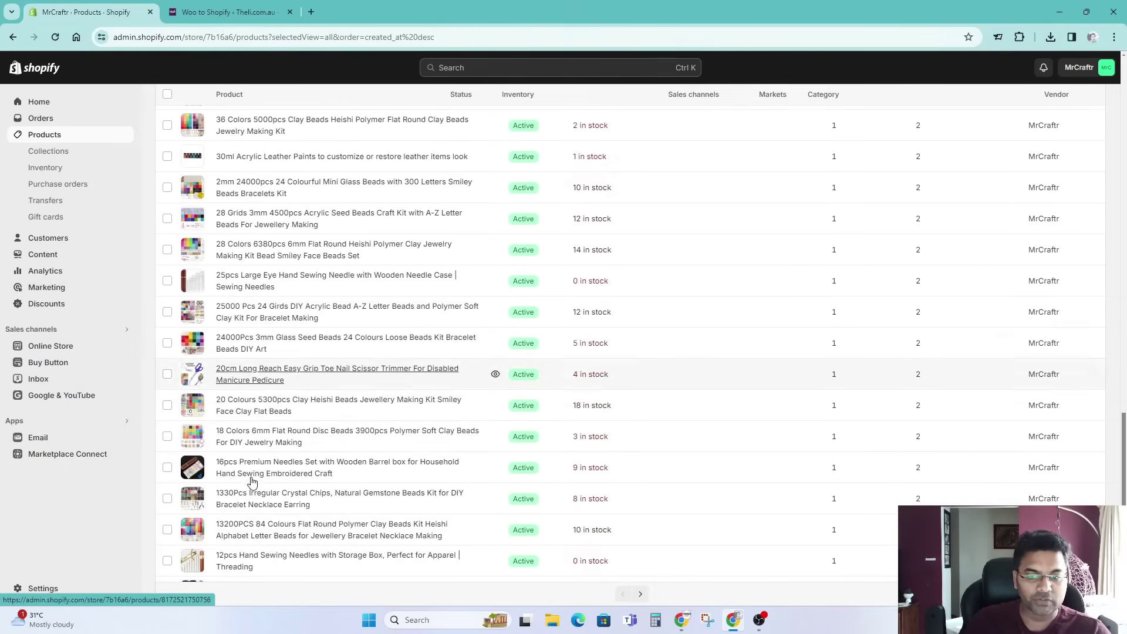
pyautogui.scroll(1, 267, 422)
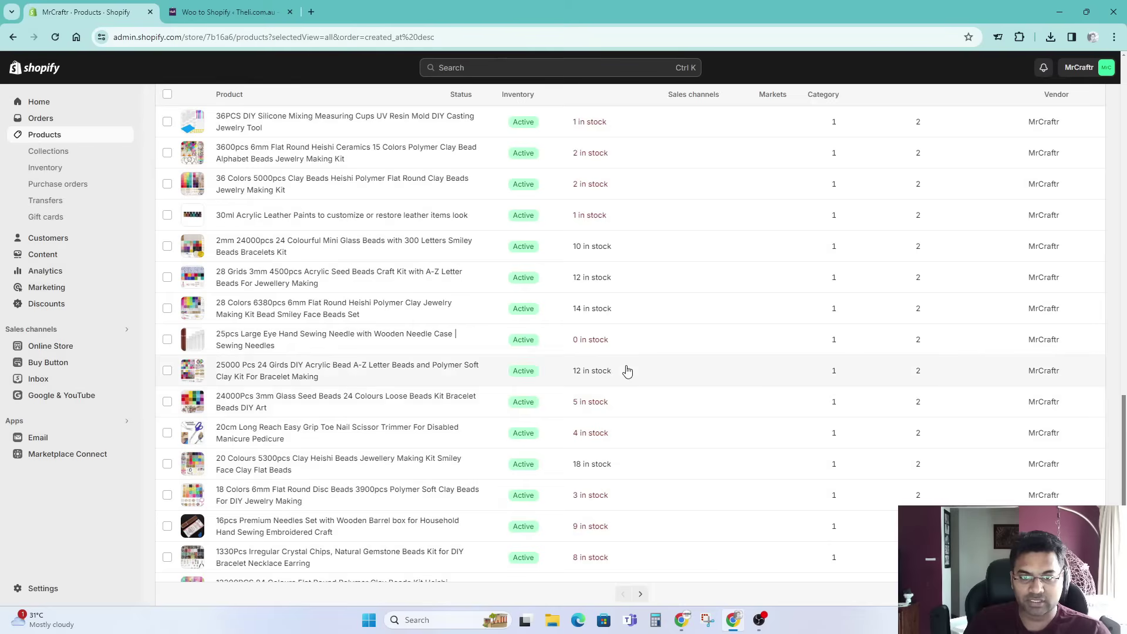
pyautogui.scroll(5, 574, 487)
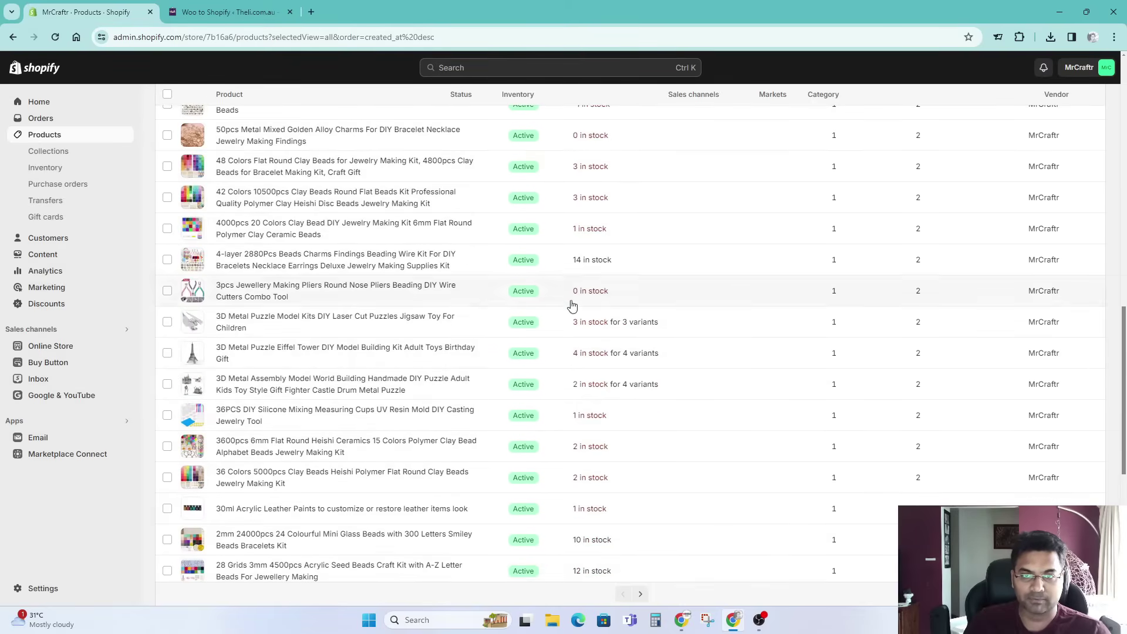
pyautogui.scroll(-5, 591, 465)
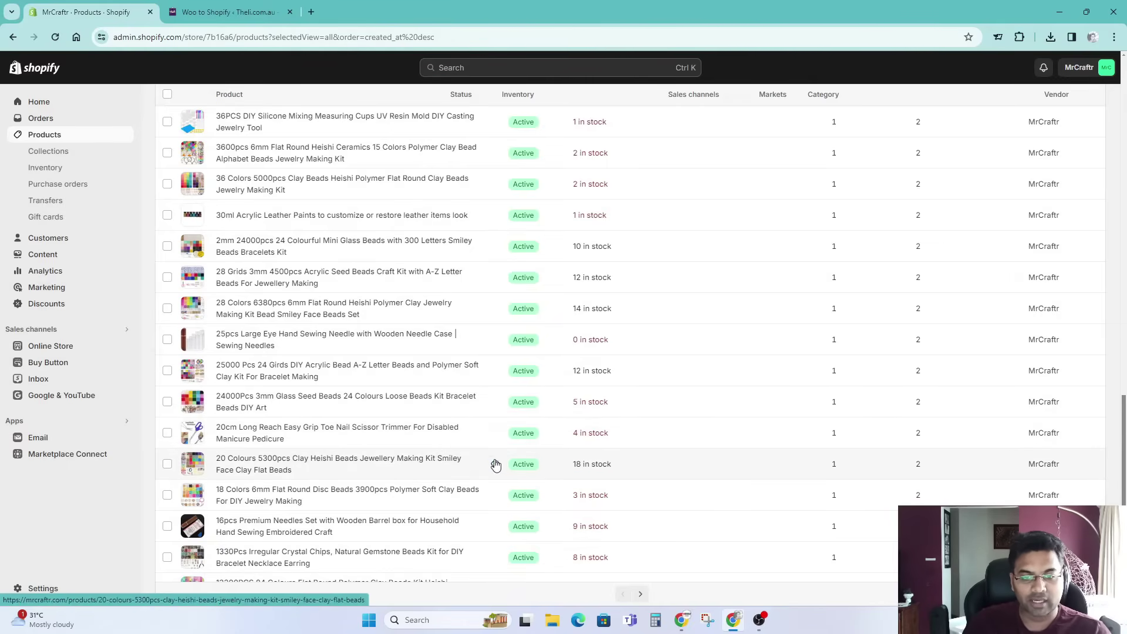
# Open the 20 Colours 5300pcs beads kit storefront page and browse its gallery images.
pyautogui.click(494, 464)
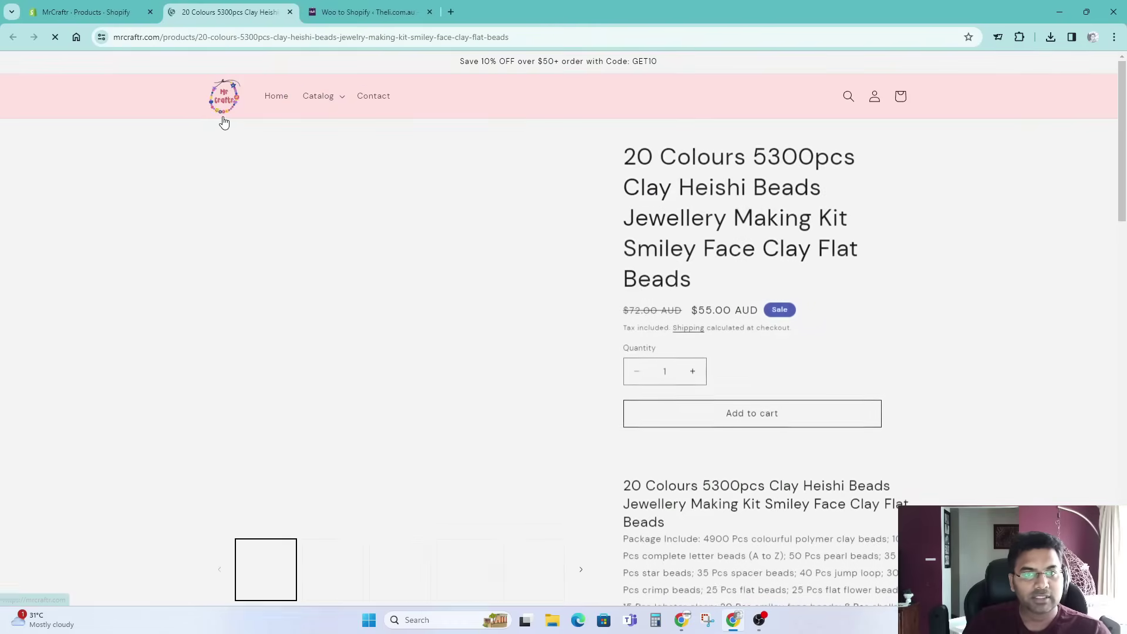
pyautogui.scroll(-1, 505, 244)
pyautogui.scroll(-2, 505, 244)
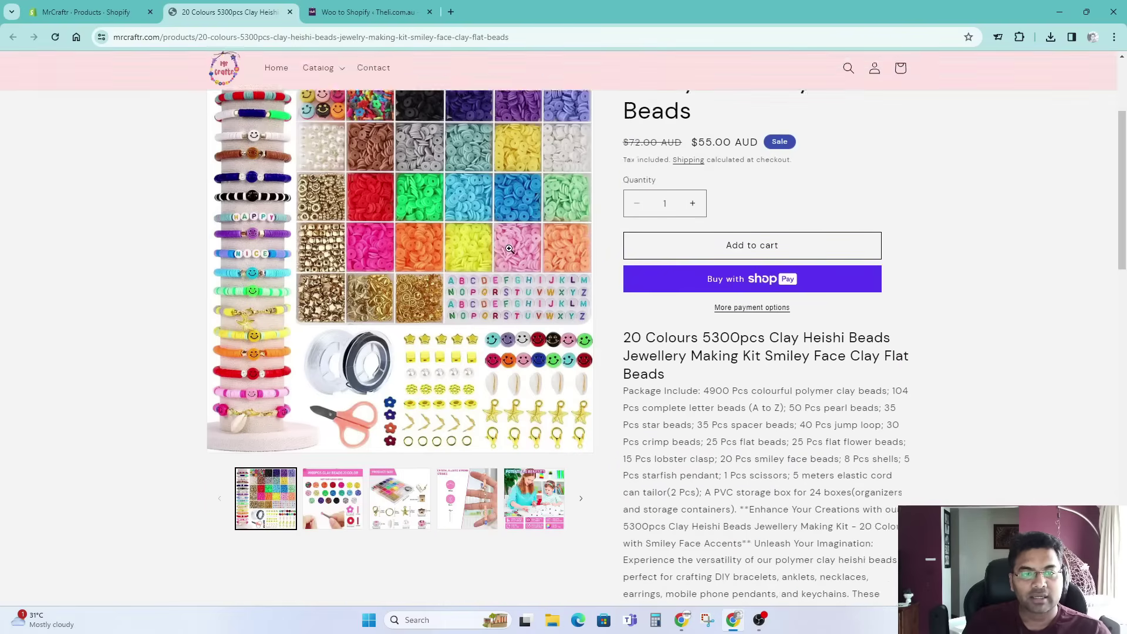
pyautogui.scroll(3, 341, 203)
pyautogui.click(333, 570)
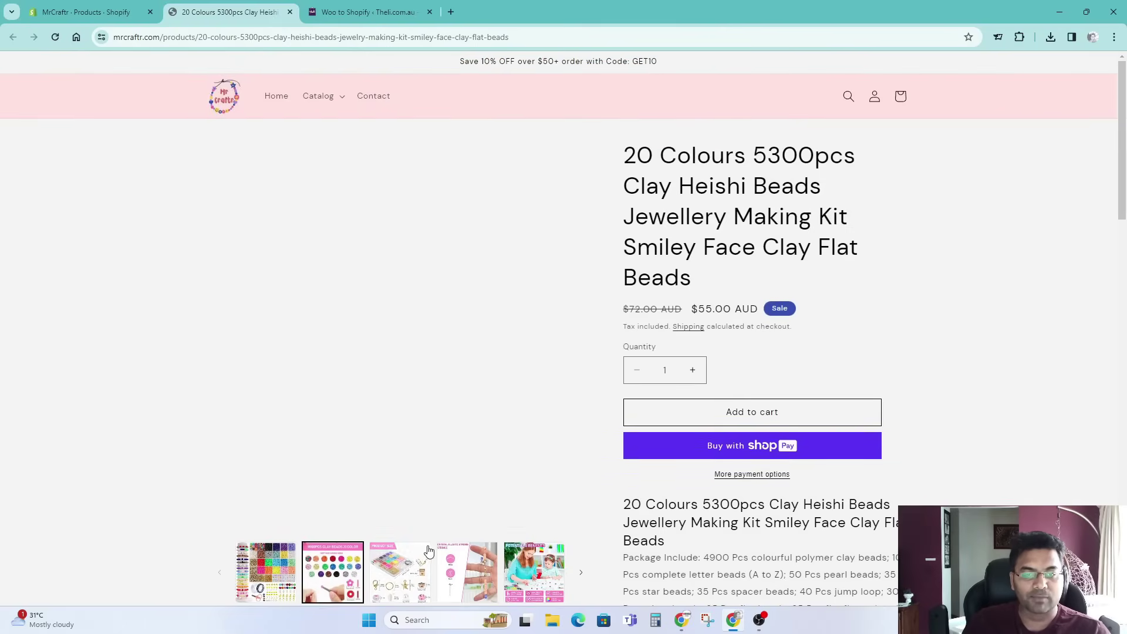
pyautogui.click(425, 575)
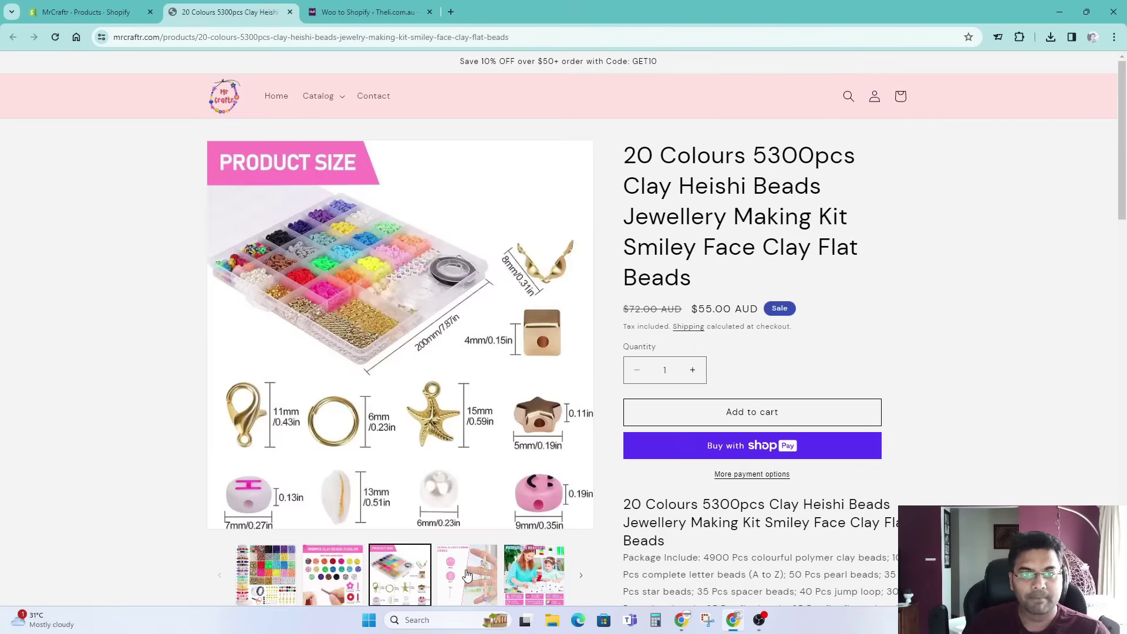
pyautogui.click(464, 575)
pyautogui.click(533, 576)
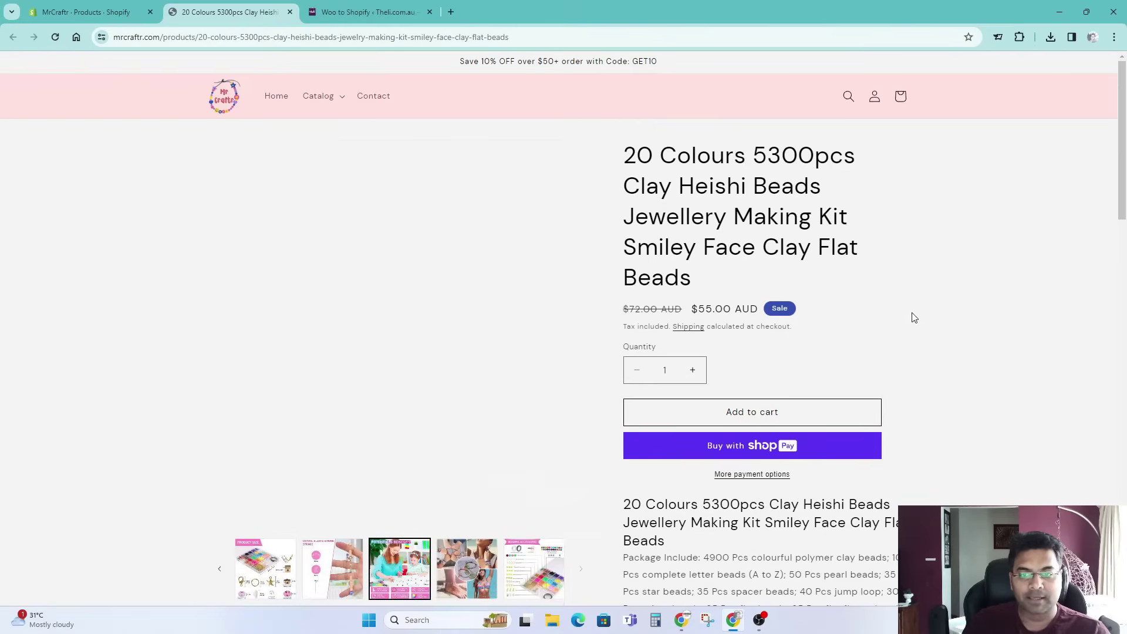
pyautogui.moveTo(626, 155); pyautogui.dragTo(725, 278)
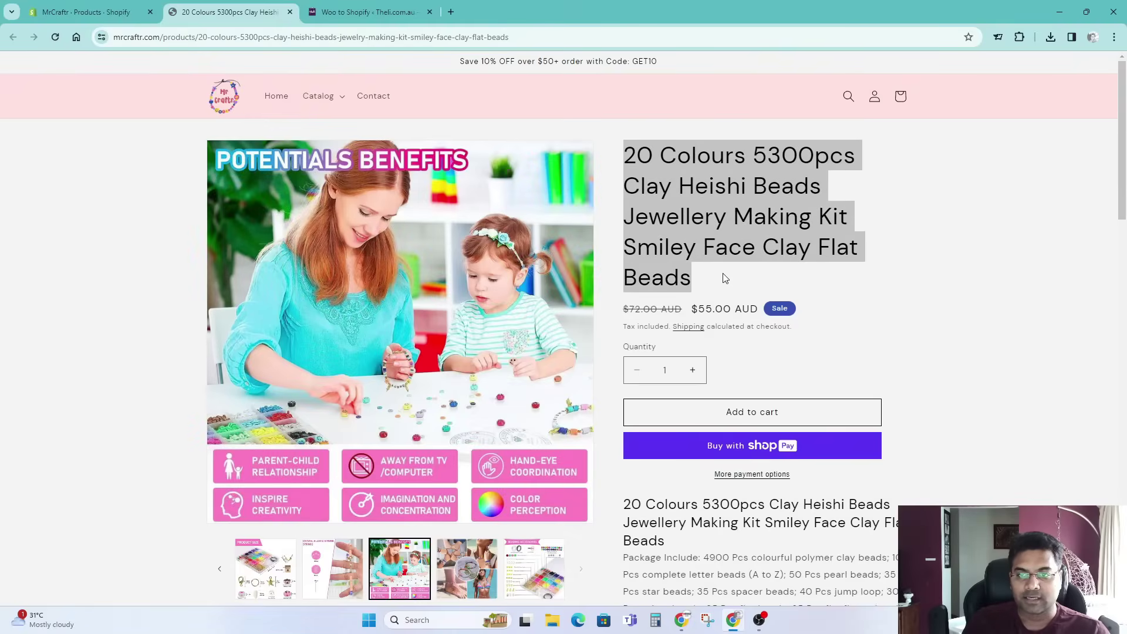
pyautogui.click(732, 208)
# Read the imported description to its end, noting stray asterisks, after briefly checking the Woo to Shopify tab.
pyautogui.scroll(-4, 803, 309)
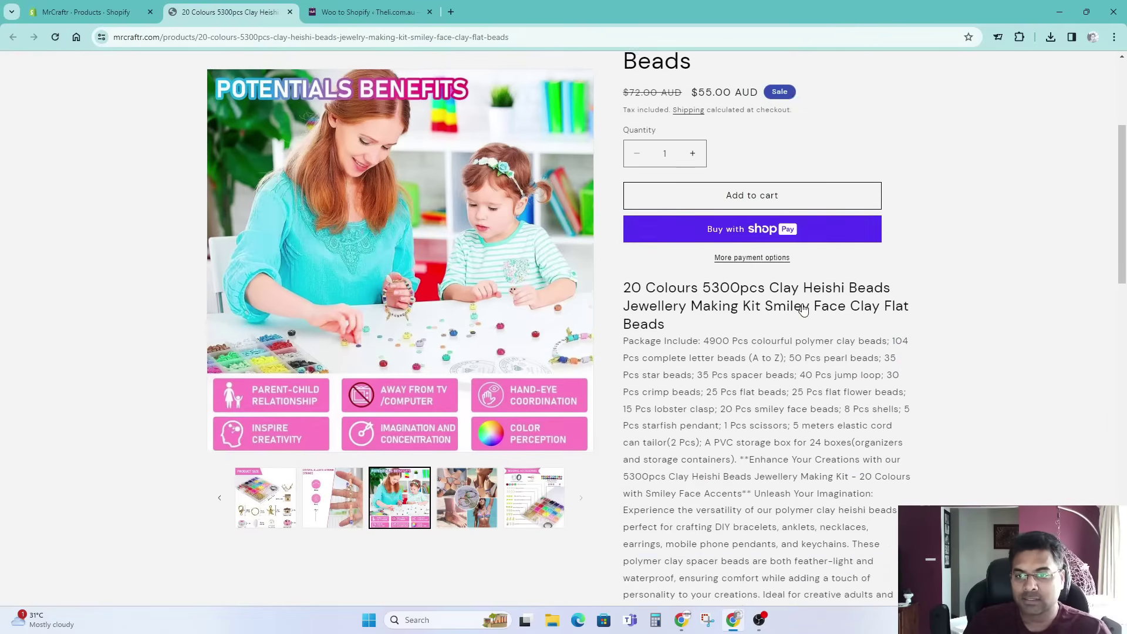
pyautogui.scroll(-15, 803, 309)
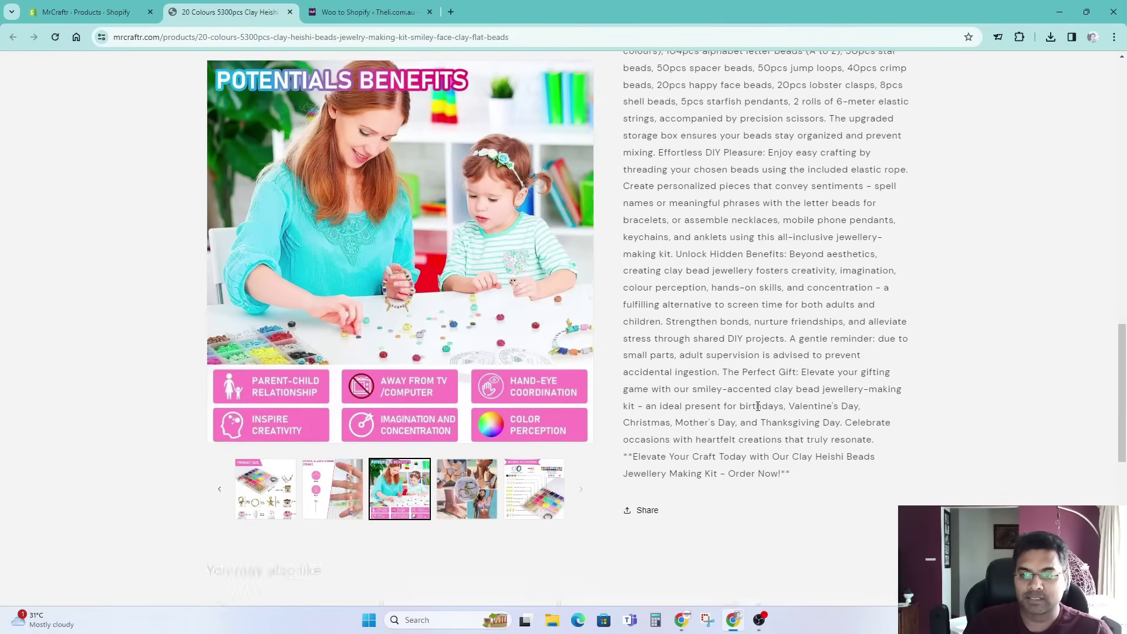
pyautogui.scroll(4, 781, 441)
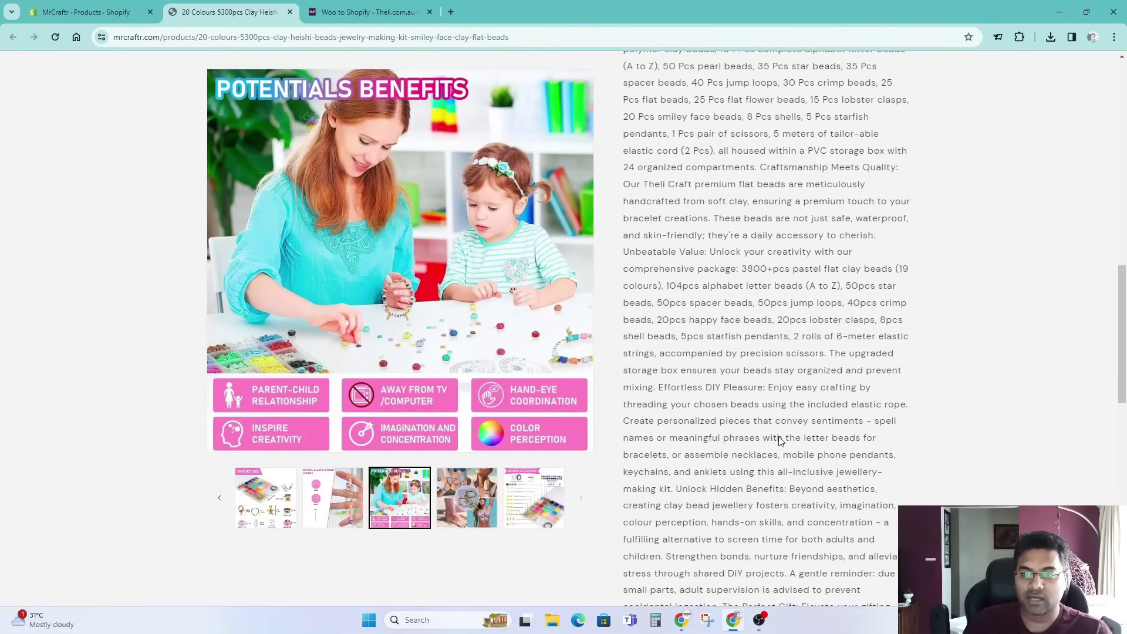
pyautogui.scroll(8, 757, 423)
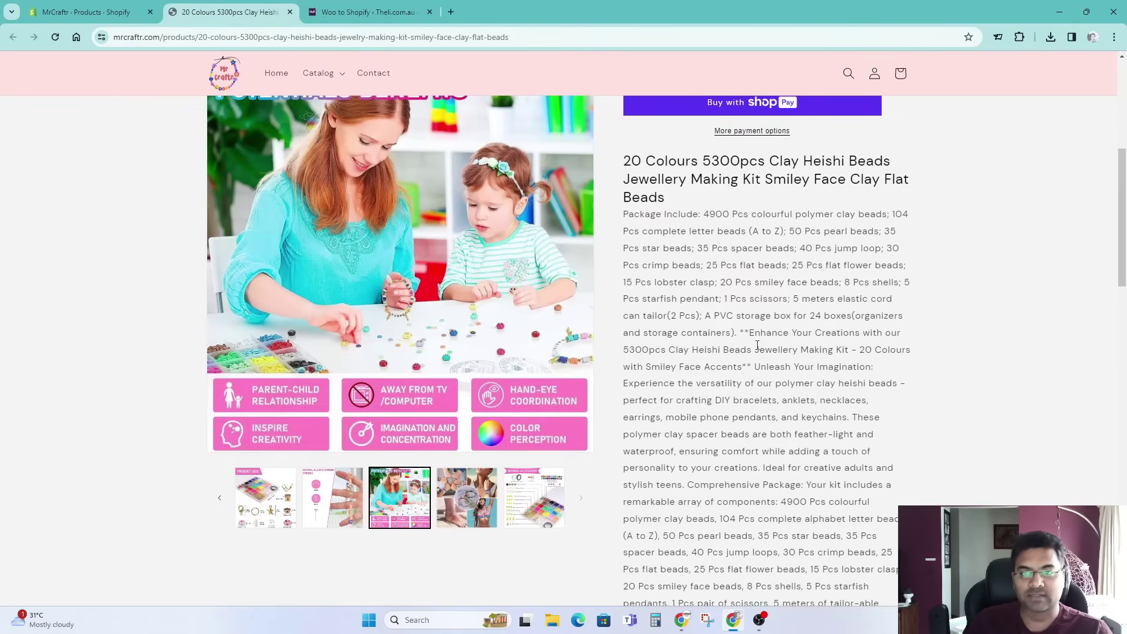
pyautogui.scroll(-2, 730, 396)
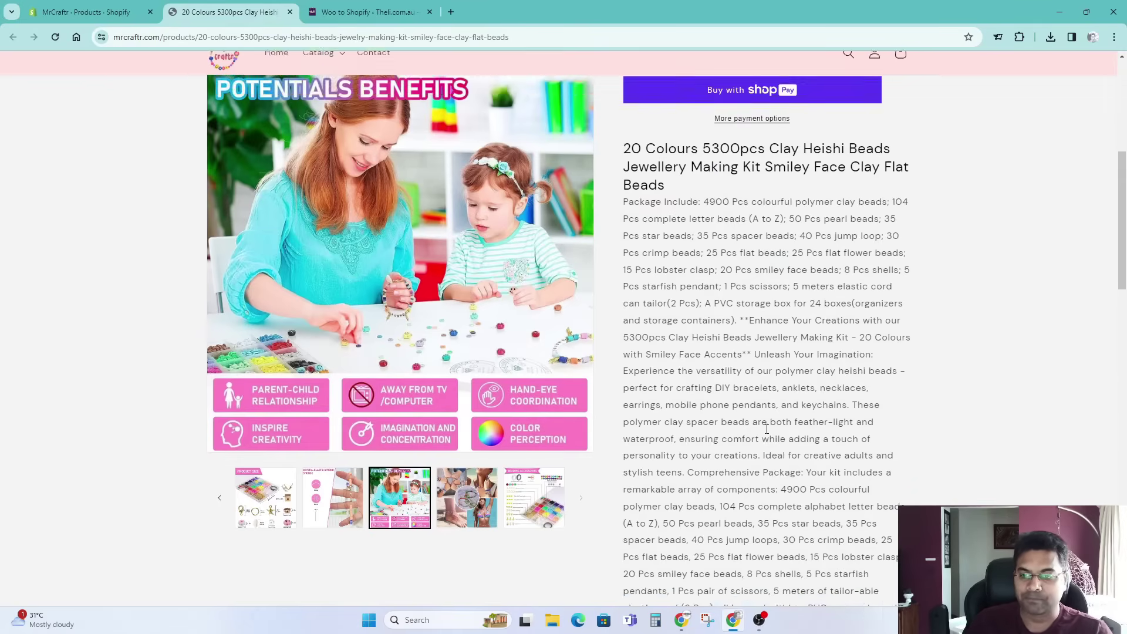
pyautogui.scroll(1, 734, 410)
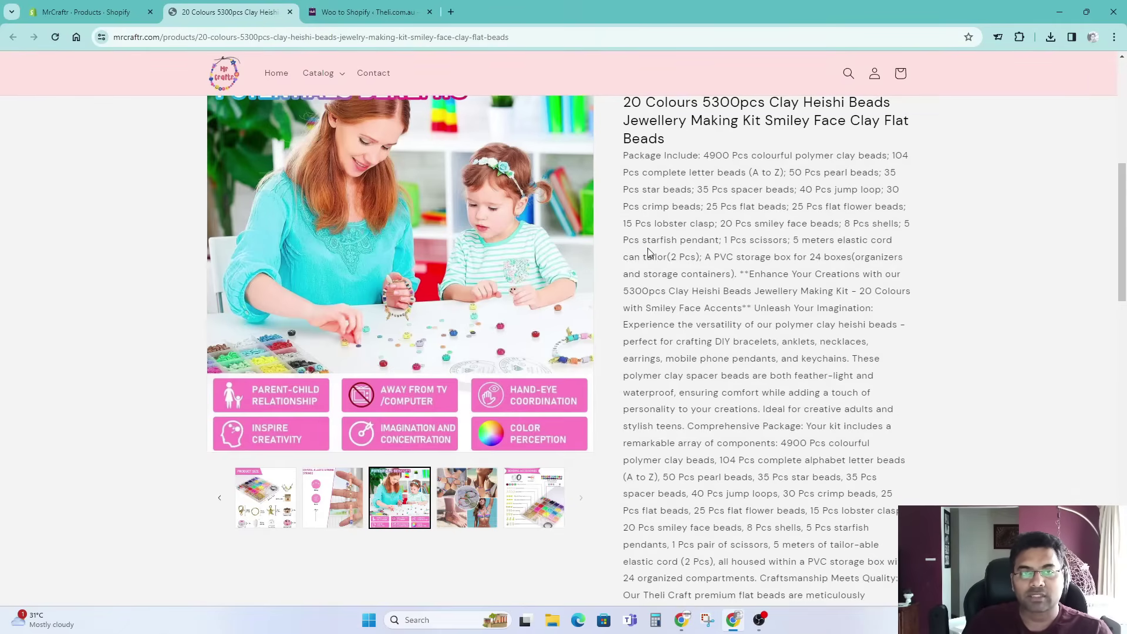
pyautogui.scroll(1, 721, 260)
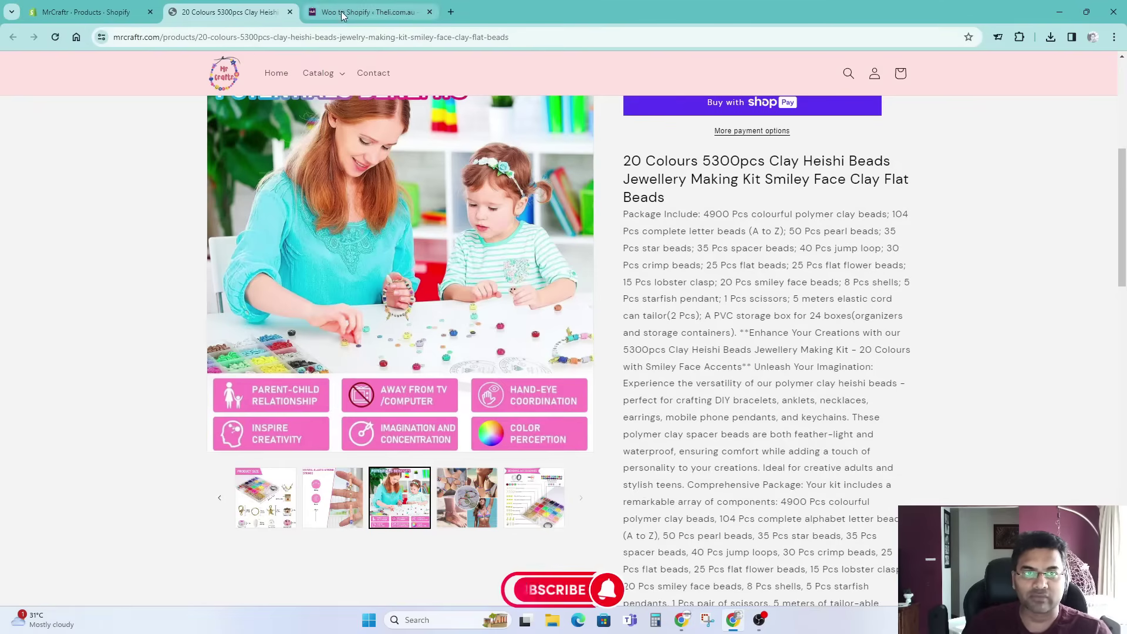
pyautogui.click(369, 12)
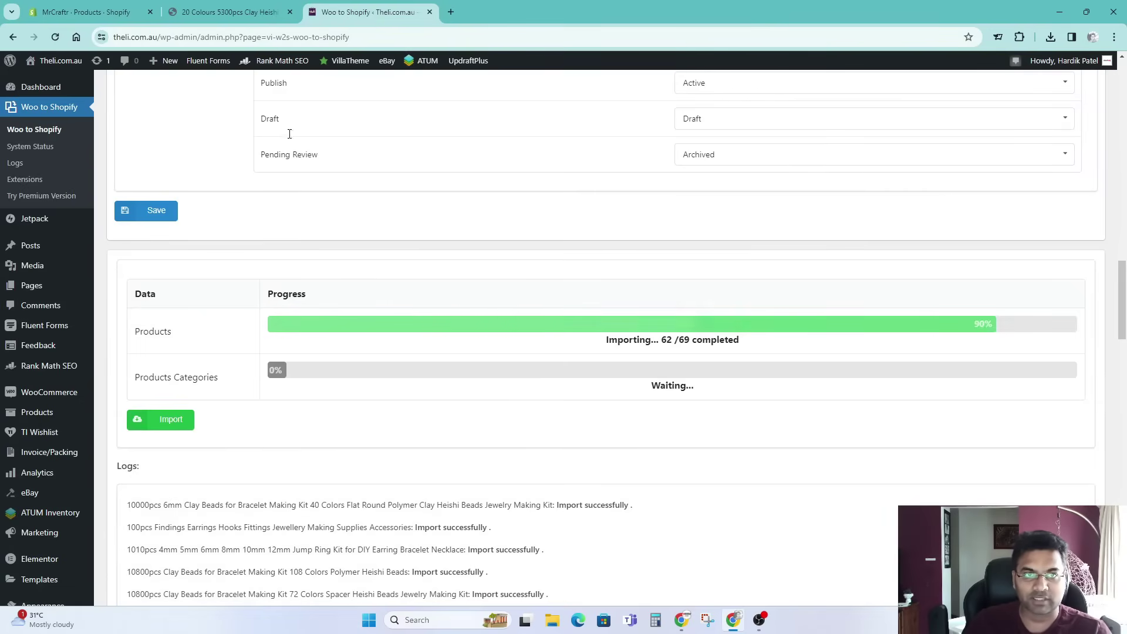
pyautogui.click(229, 12)
pyautogui.scroll(-3, 756, 287)
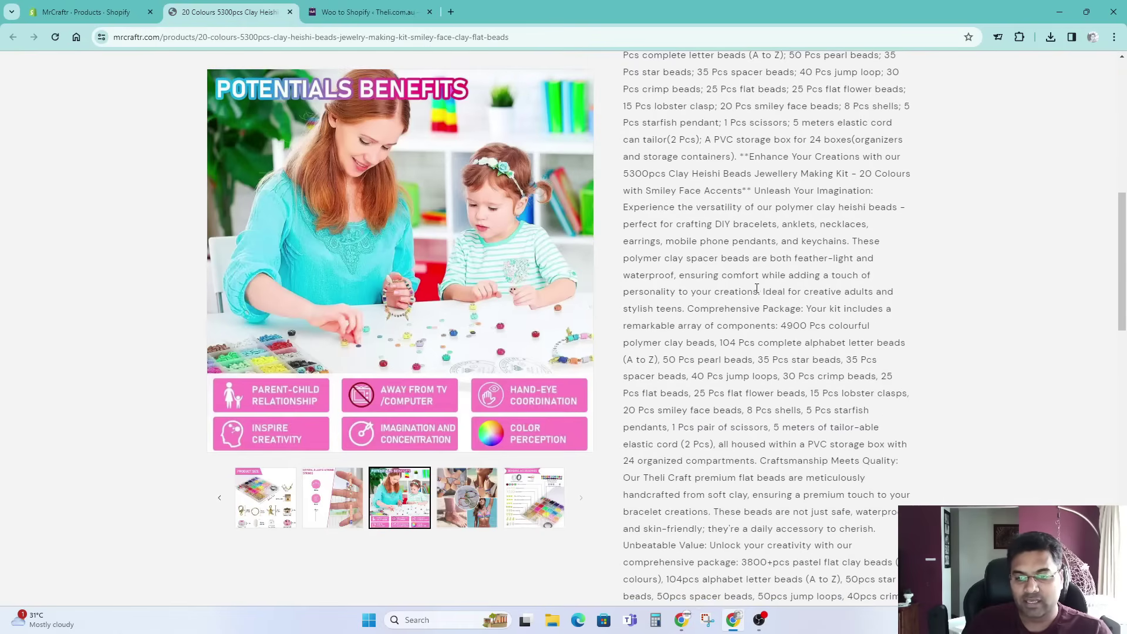
pyautogui.scroll(-5, 757, 287)
pyautogui.scroll(-4, 710, 540)
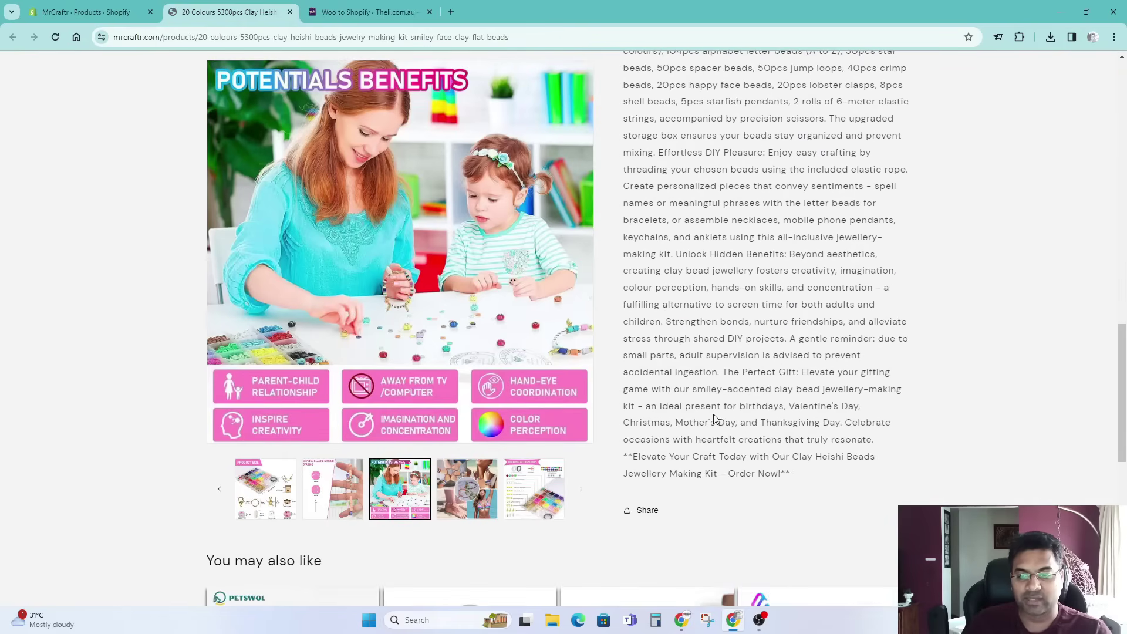
# Open the clay beads kit's admin edit page in a new tab and select all its description text.
pyautogui.click(88, 12)
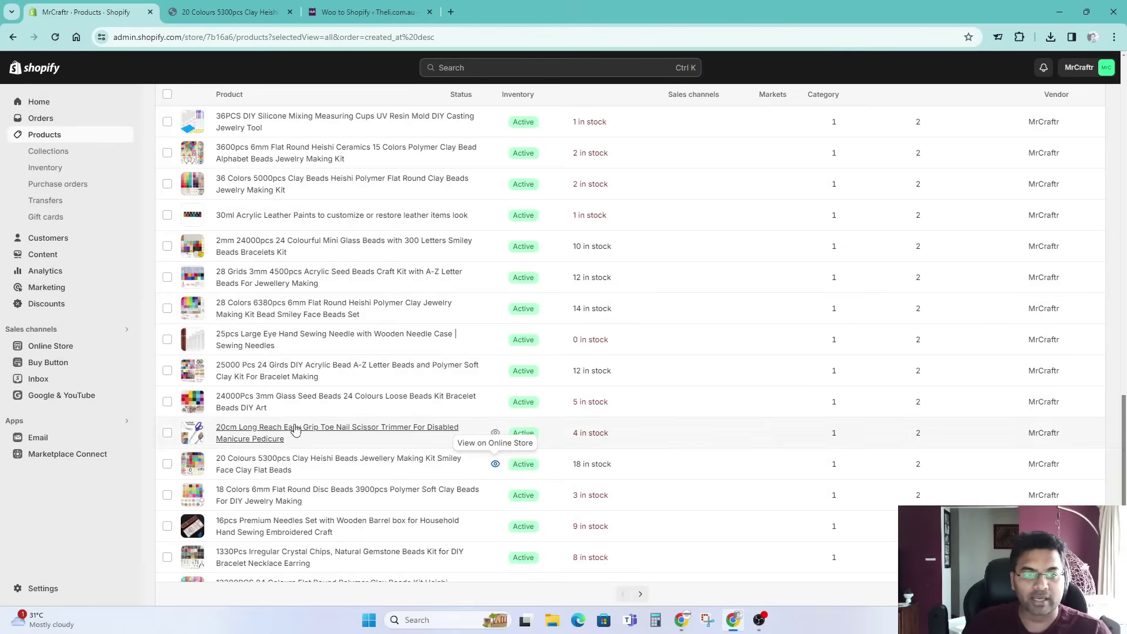
pyautogui.rightClick(307, 464)
pyautogui.click(320, 327)
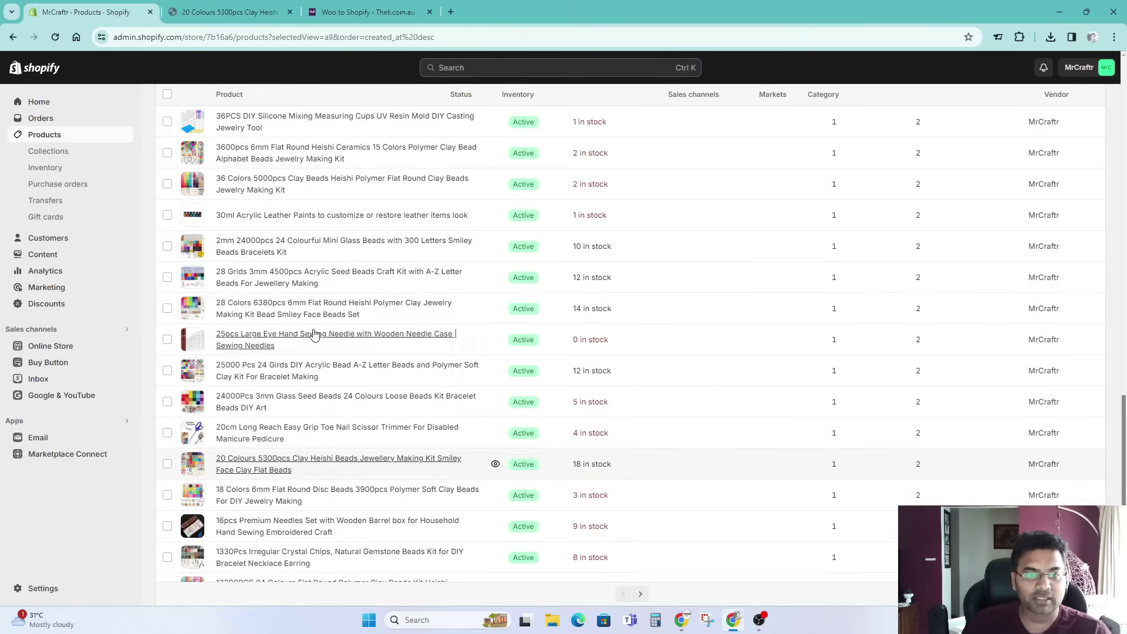
pyautogui.click(217, 7)
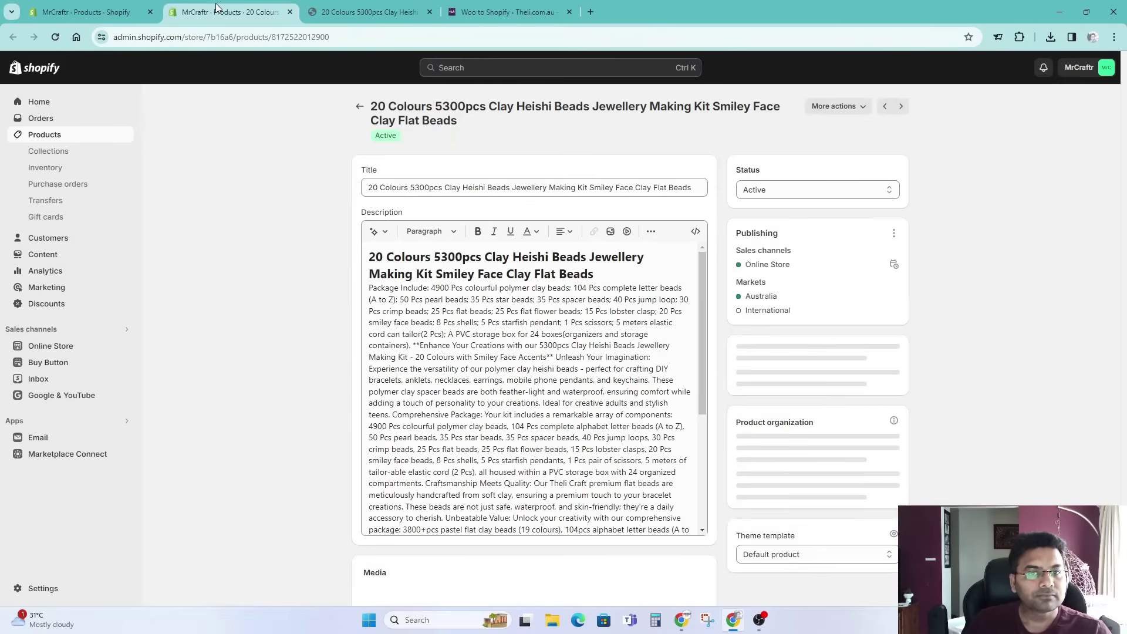
pyautogui.scroll(-5, 589, 375)
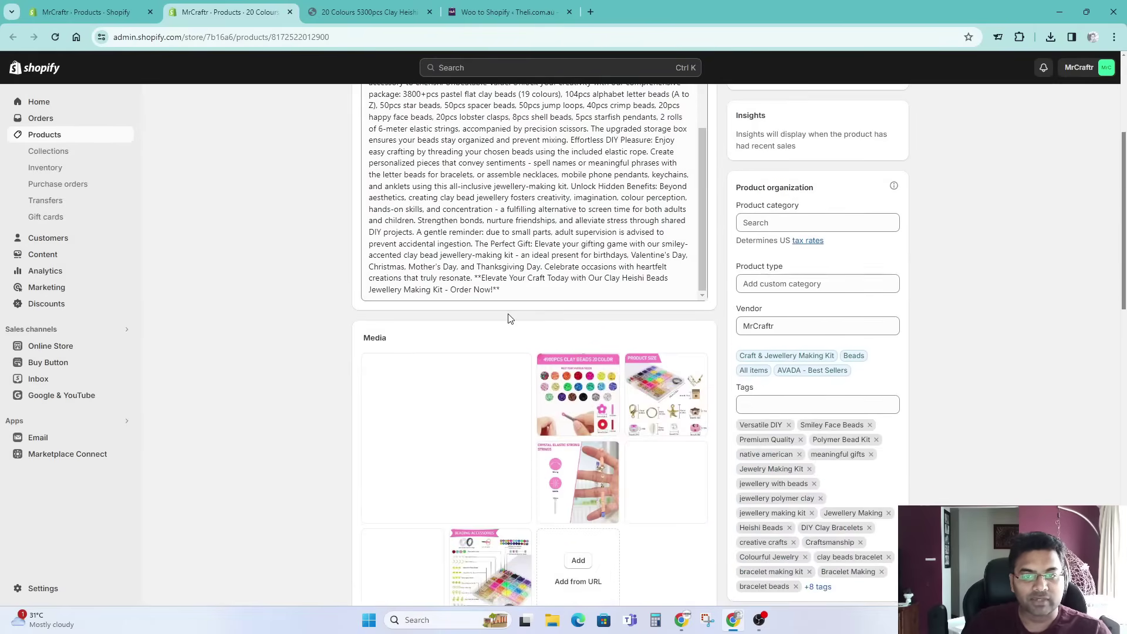
pyautogui.scroll(5, 496, 352)
pyautogui.scroll(5, 496, 352)
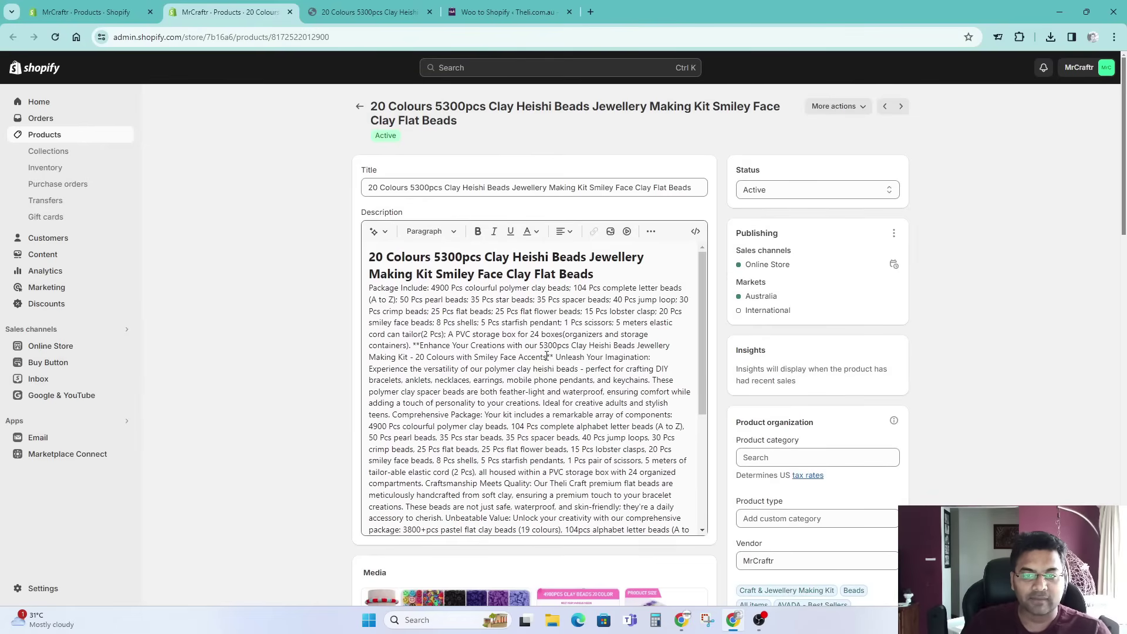
pyautogui.click(502, 366)
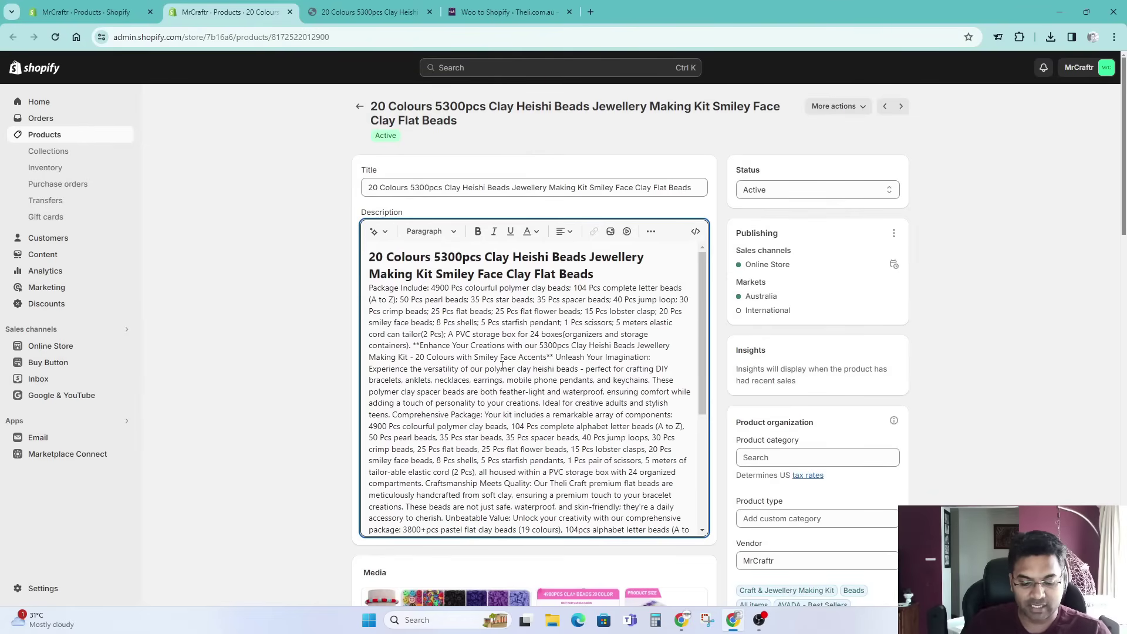
pyautogui.hotkey('ctrl', 'a')
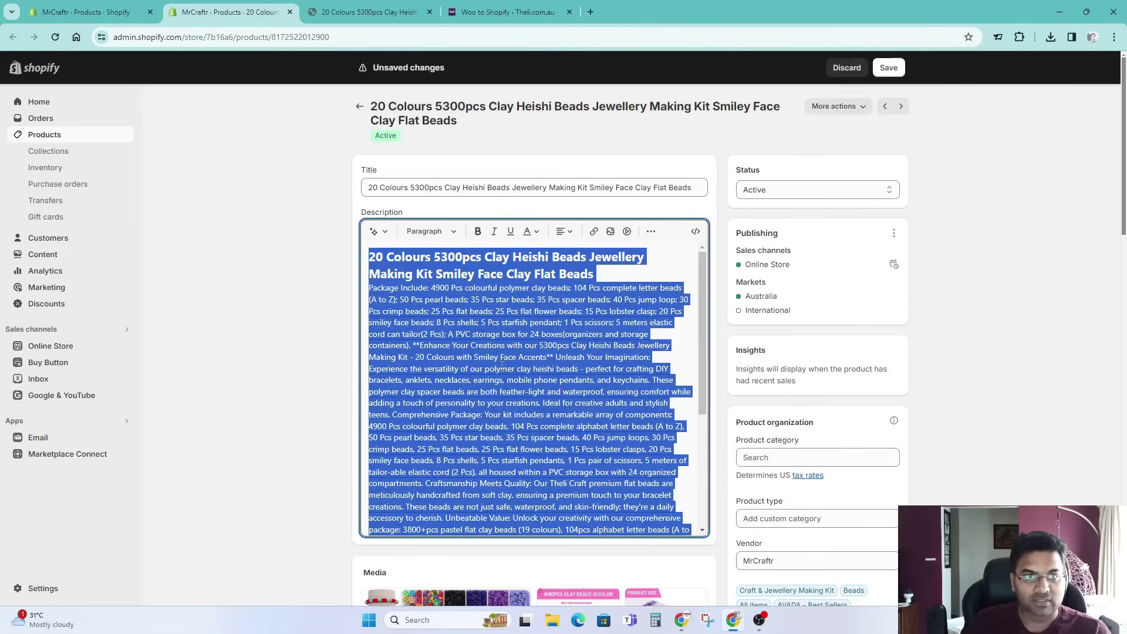
# Open ChatGPT in a new tab and sign in.
pyautogui.click(591, 12)
pyautogui.write('c')
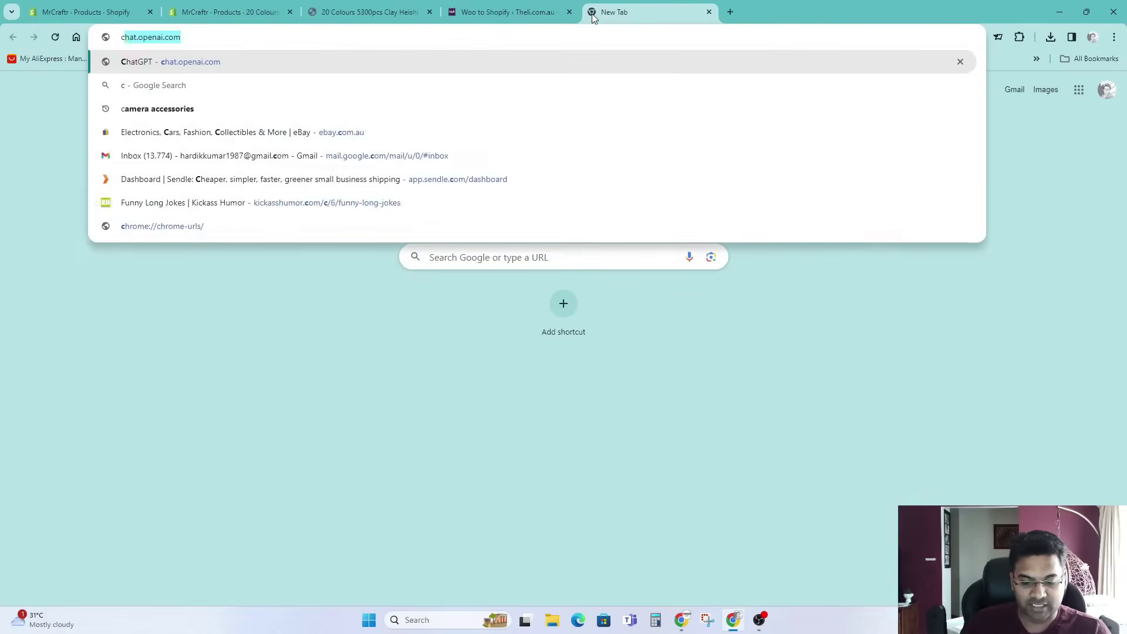
pyautogui.write('h')
pyautogui.press('Return')
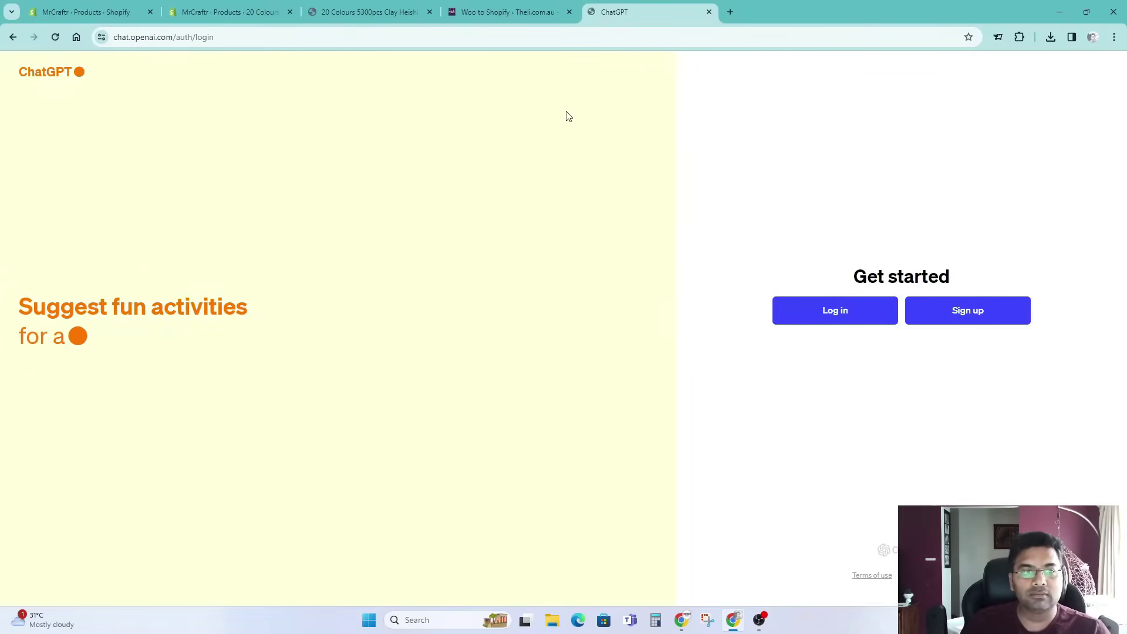
pyautogui.click(847, 317)
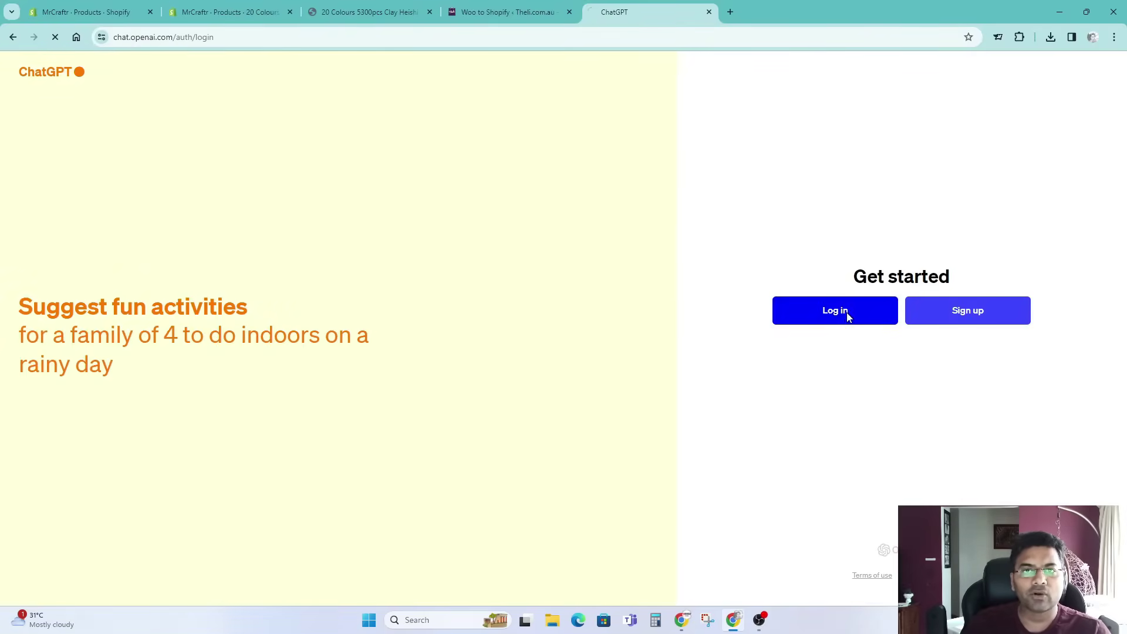
pyautogui.click(585, 362)
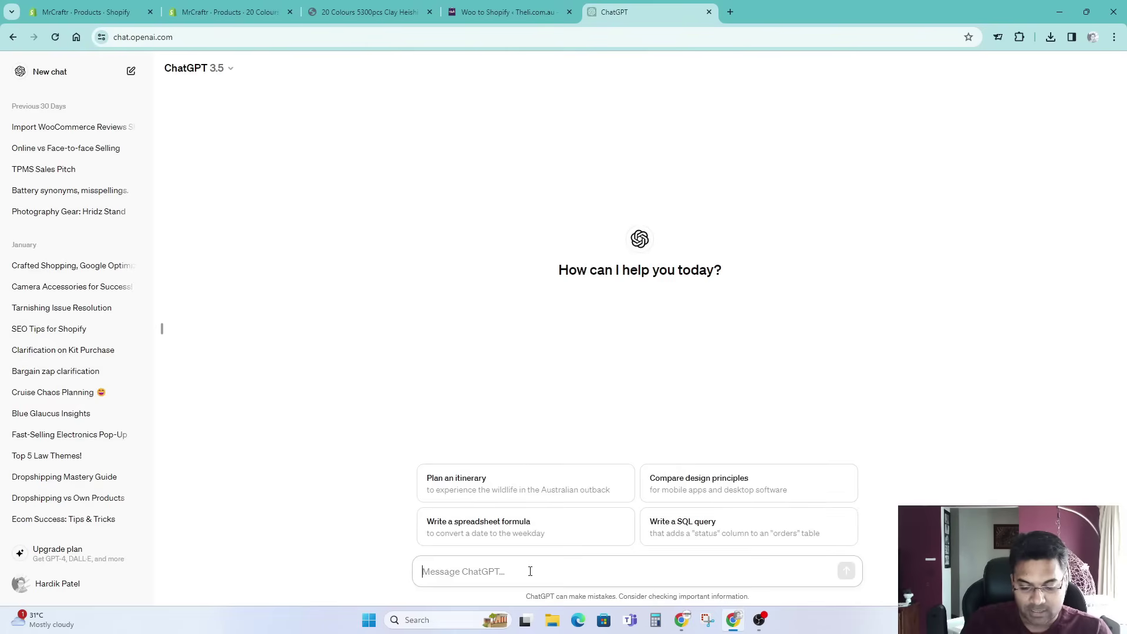
# Ask ChatGPT for an easy-to-understand, conversion-focused rewrite of the pasted clay beads description.
pyautogui.write('Pl')
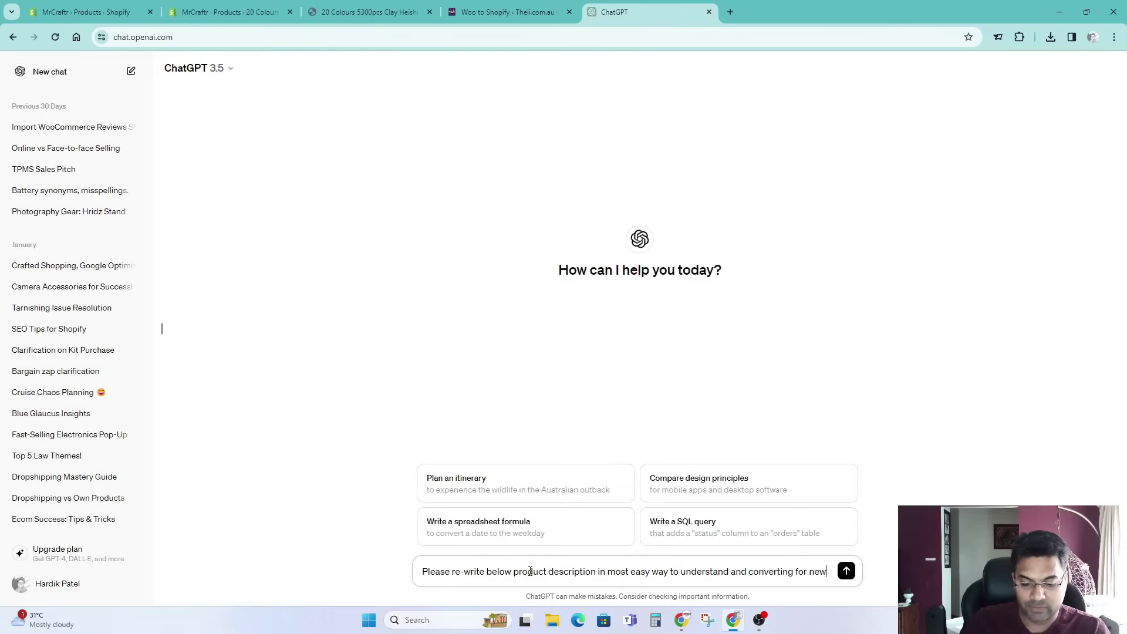
pyautogui.write('customers visitng to the pr')
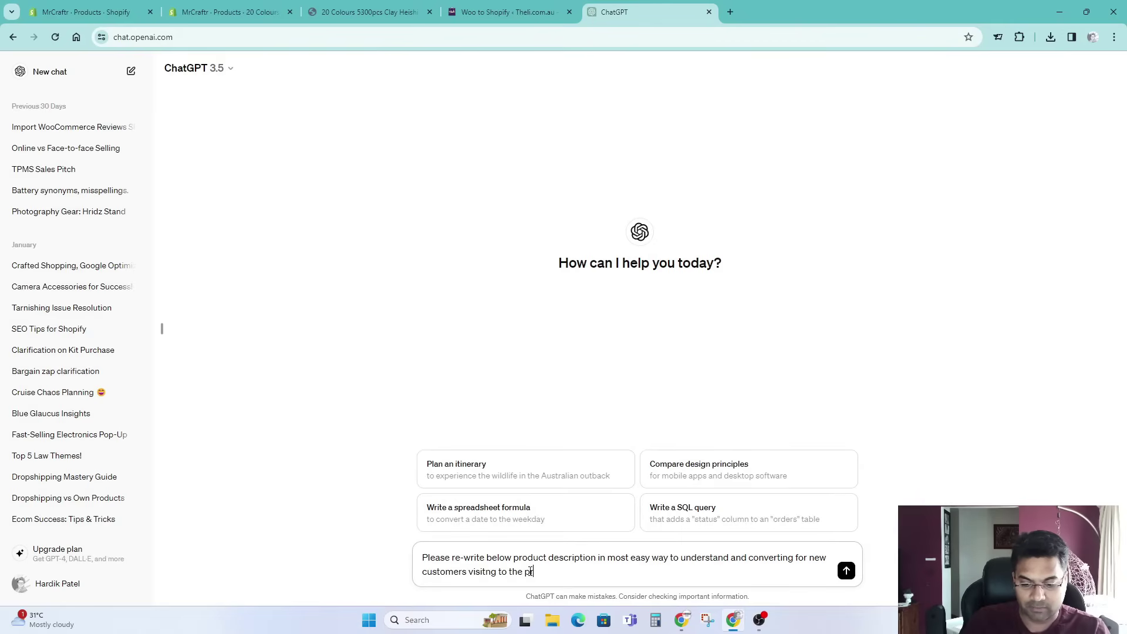
pyautogui.write('oduct page')
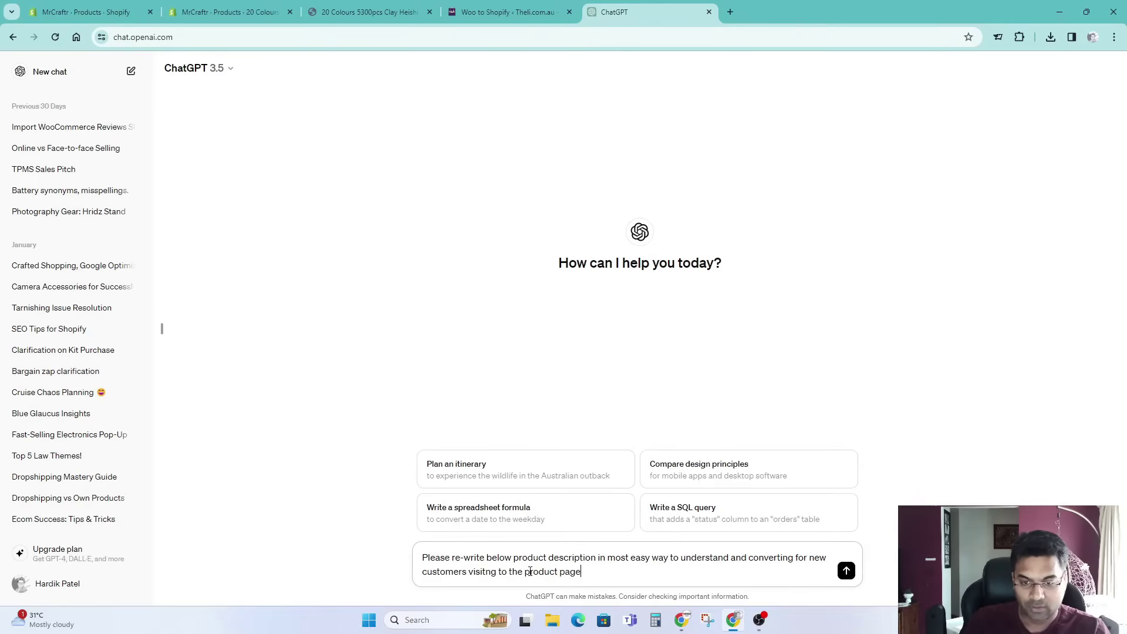
pyautogui.write('.')
pyautogui.hotkey('shift', 'Return')
pyautogui.hotkey('shift', 'Return')
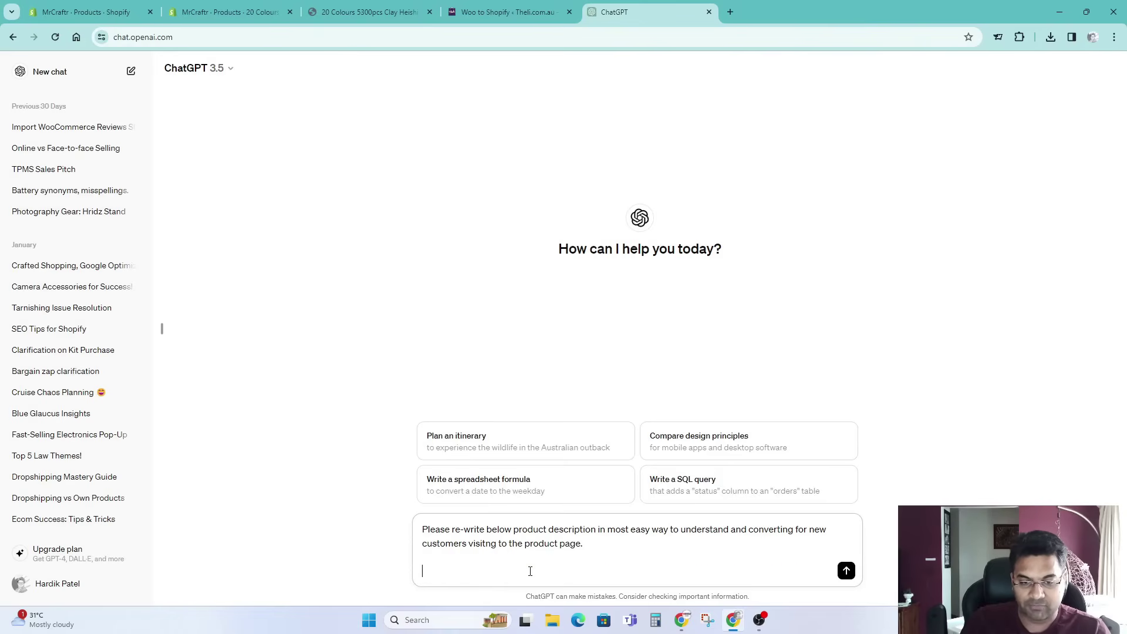
pyautogui.hotkey('ctrl', 'v')
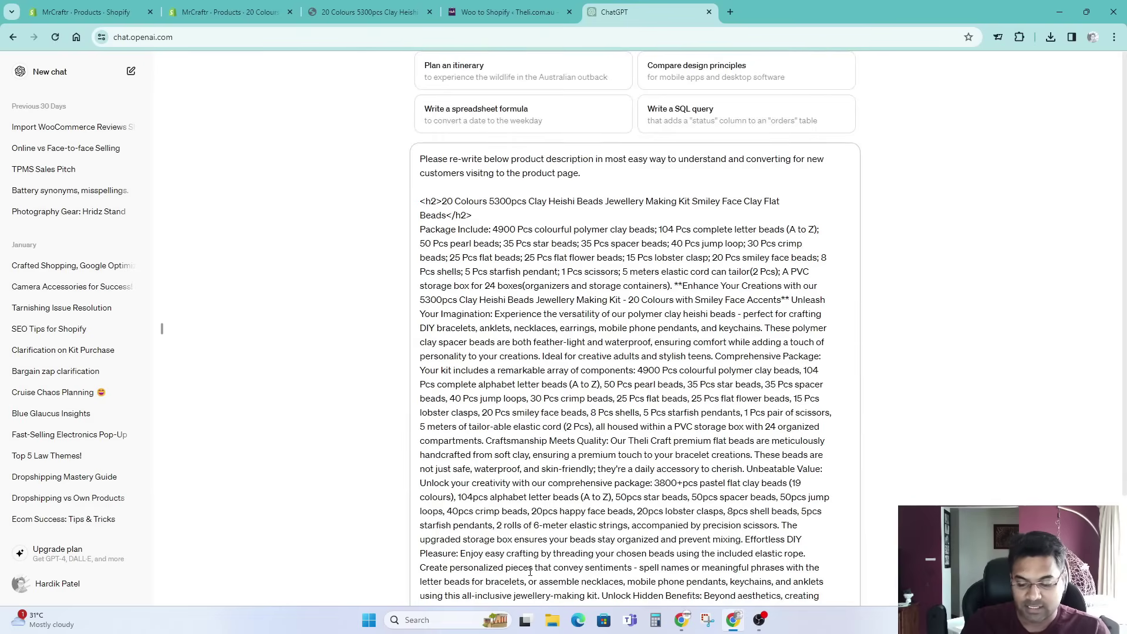
pyautogui.press('Return')
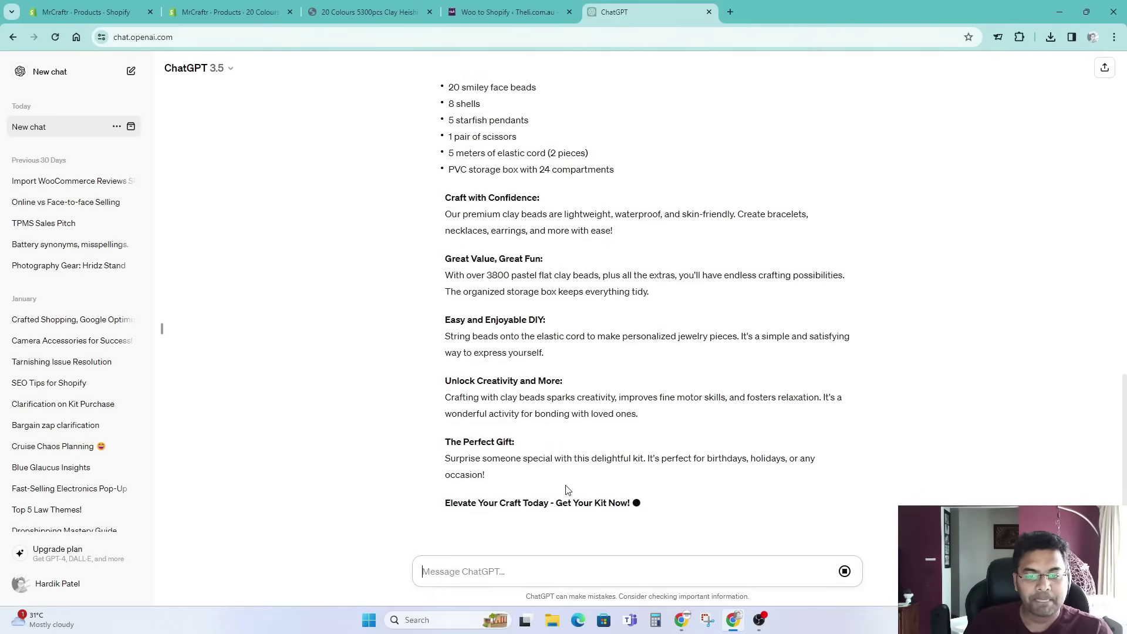
pyautogui.scroll(7, 546, 380)
# Copy ChatGPT's rewrite and paste it over the kit's description in the Shopify product editor.
pyautogui.scroll(-7, 546, 380)
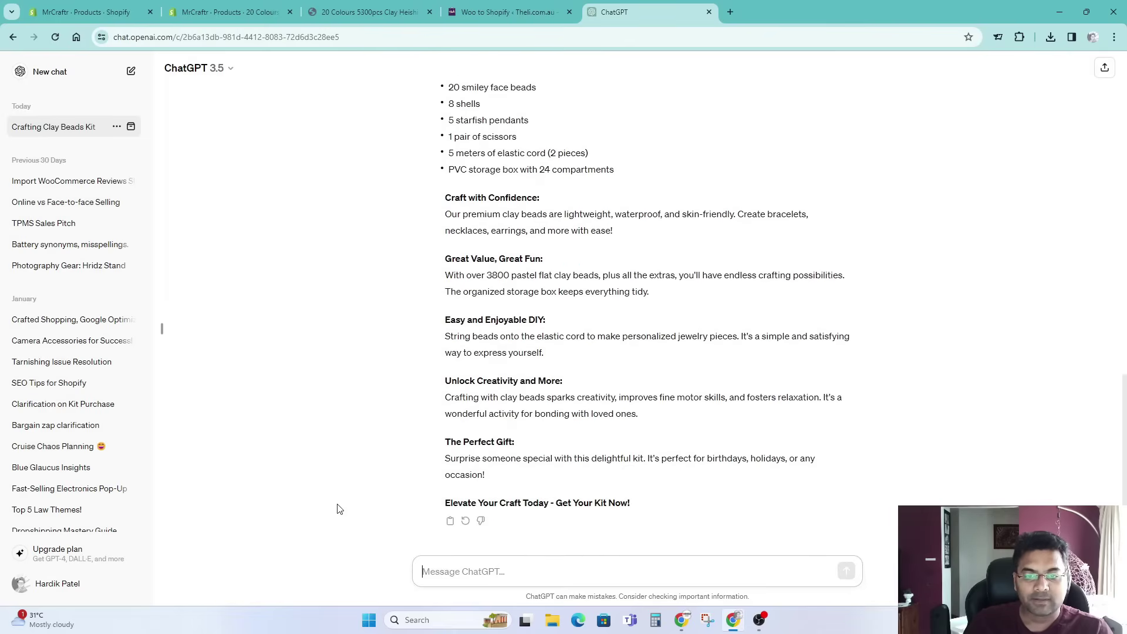
pyautogui.click(450, 523)
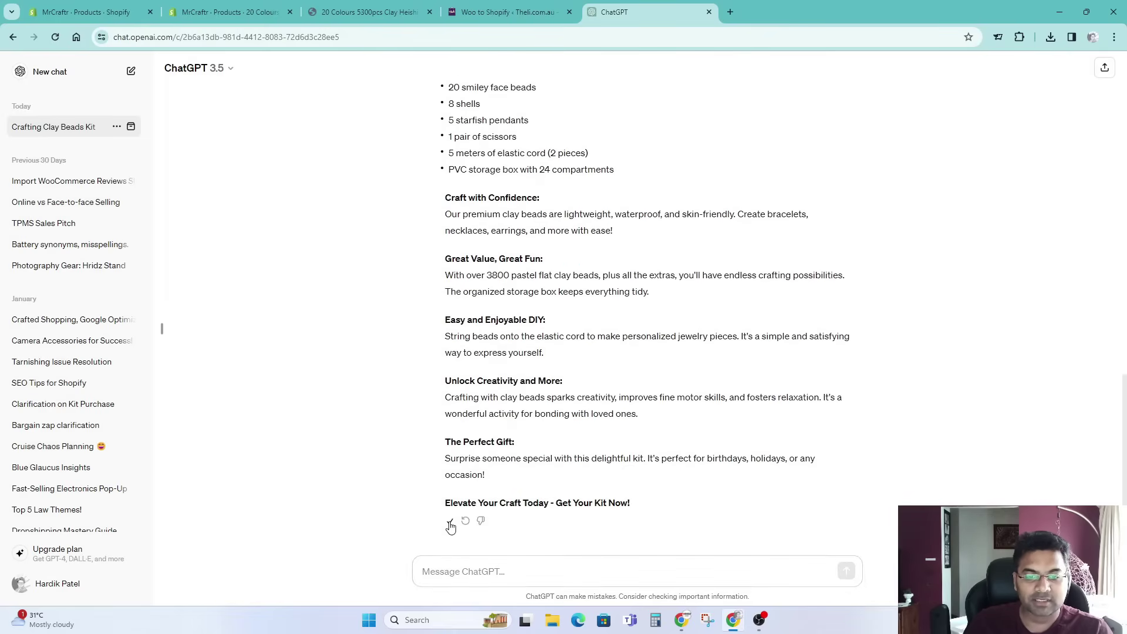
pyautogui.scroll(5, 630, 362)
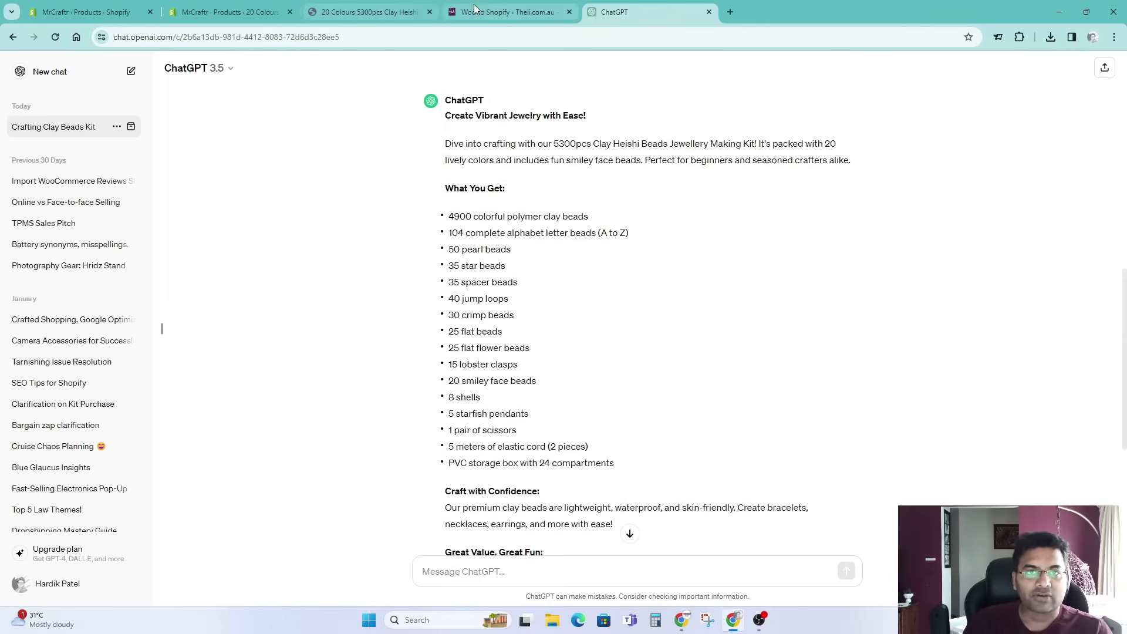
pyautogui.click(366, 13)
pyautogui.click(286, 22)
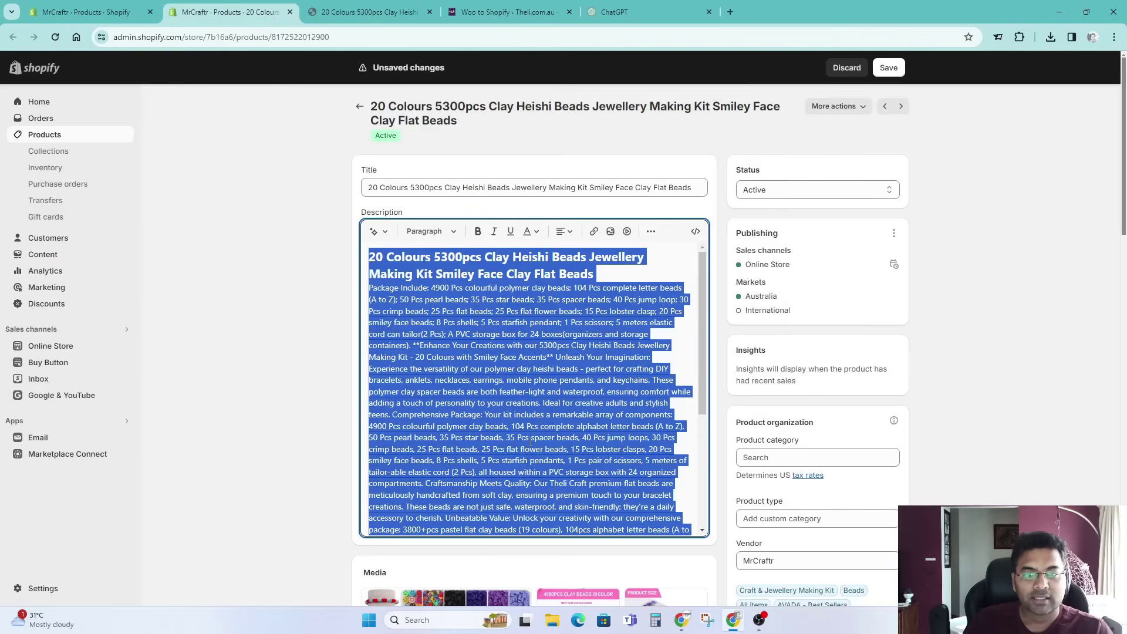
pyautogui.click(548, 339)
pyautogui.hotkey('ctrl', 'a')
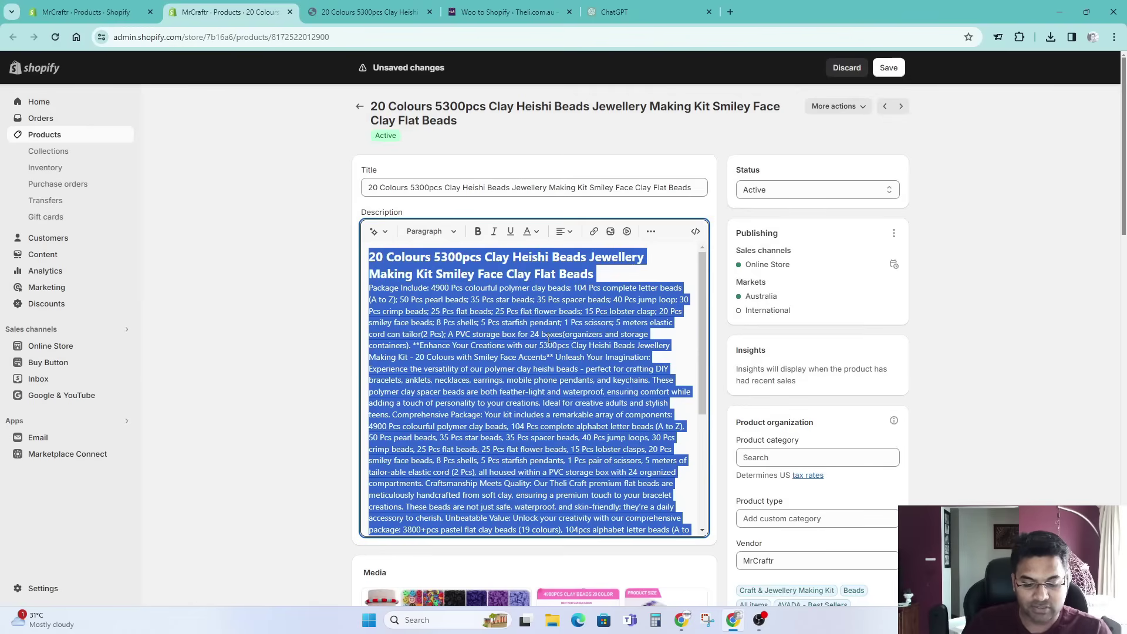
pyautogui.hotkey('ctrl', 'v')
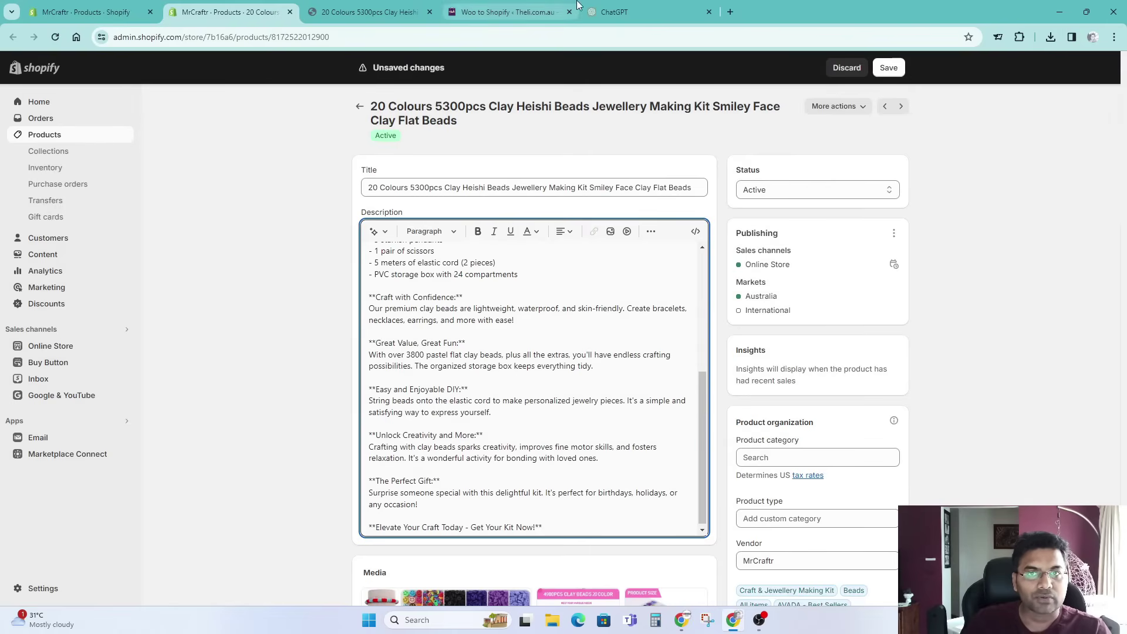
pyautogui.moveTo(614, 11); pyautogui.dragTo(367, 7)
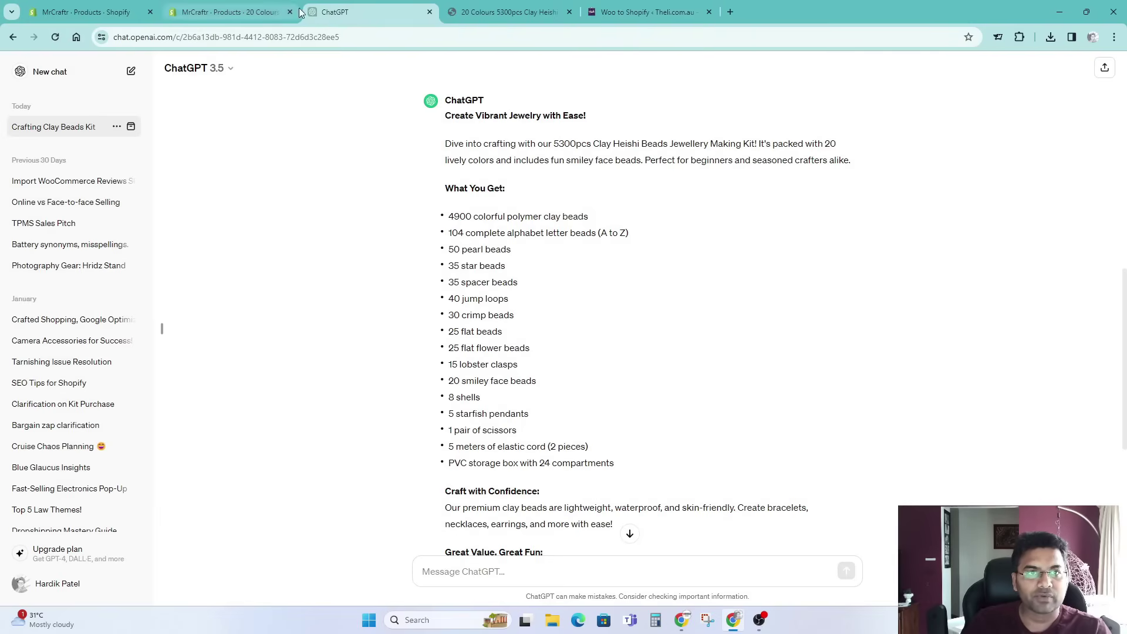
pyautogui.click(229, 12)
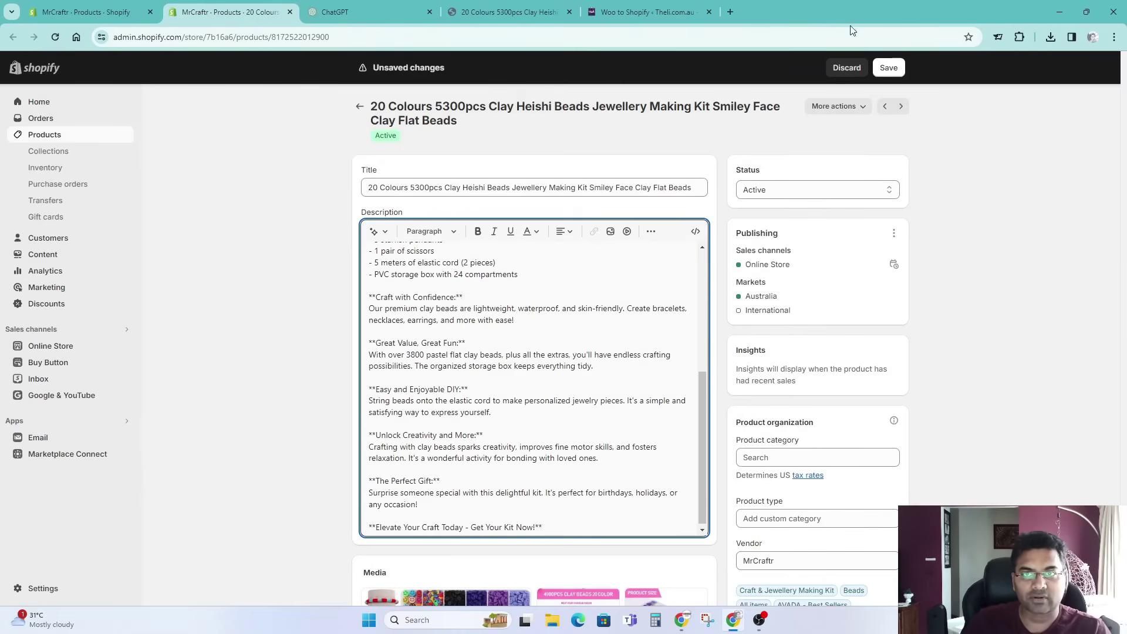
# Create a blank Google Docs document and paste the rewritten description into it.
pyautogui.click(730, 12)
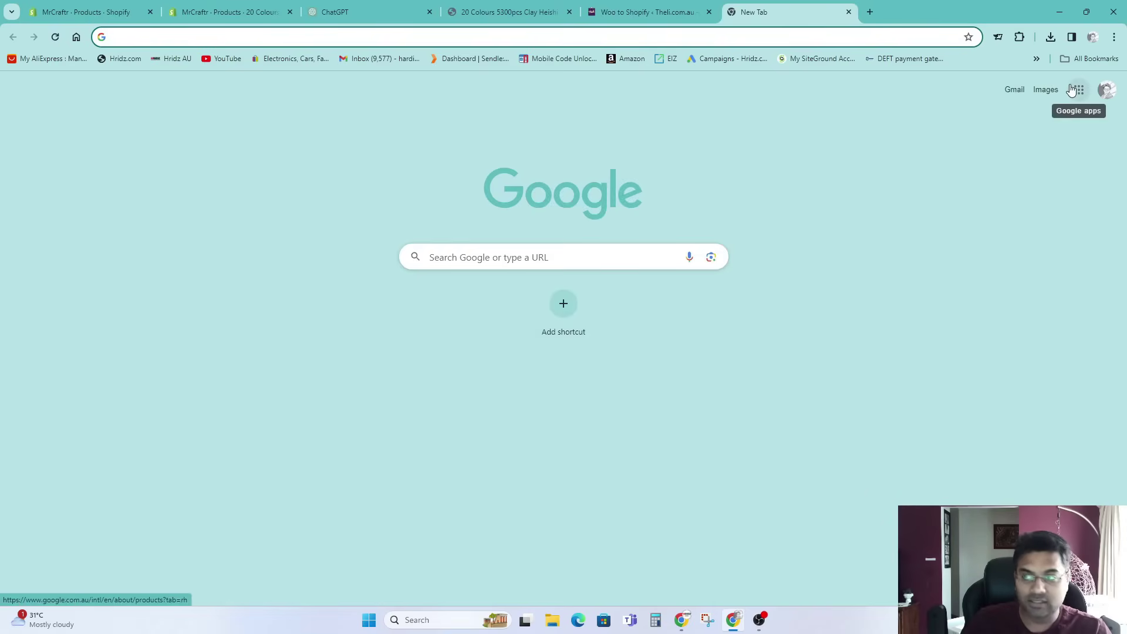
pyautogui.click(1074, 89)
pyautogui.scroll(-3, 1023, 317)
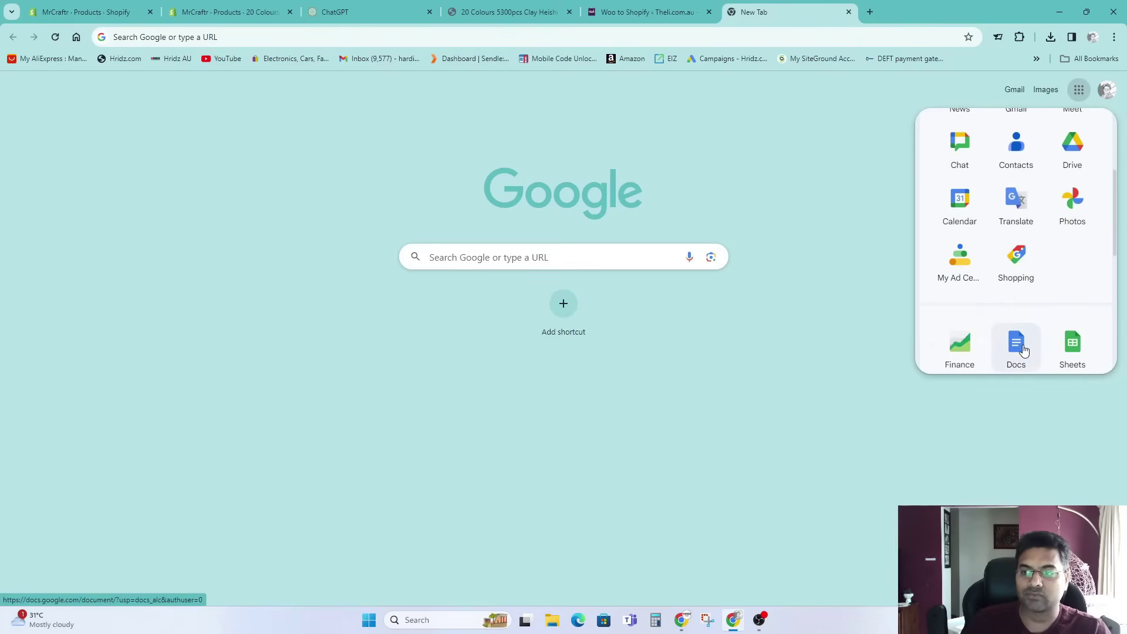
pyautogui.click(1023, 348)
pyautogui.moveTo(810, 18); pyautogui.dragTo(381, 6)
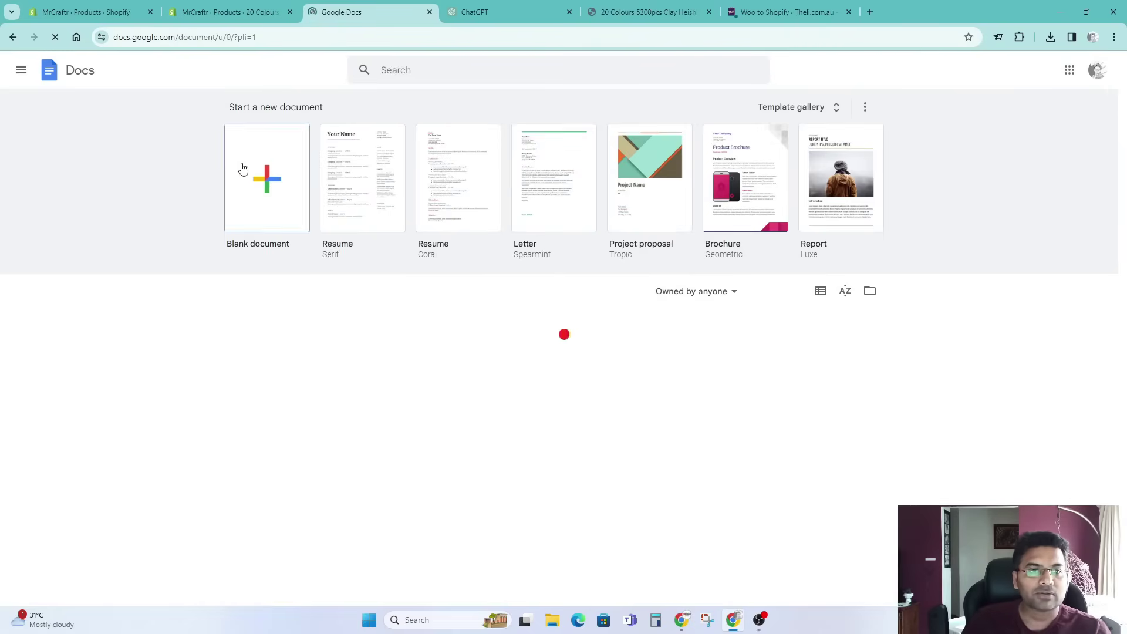
pyautogui.click(243, 168)
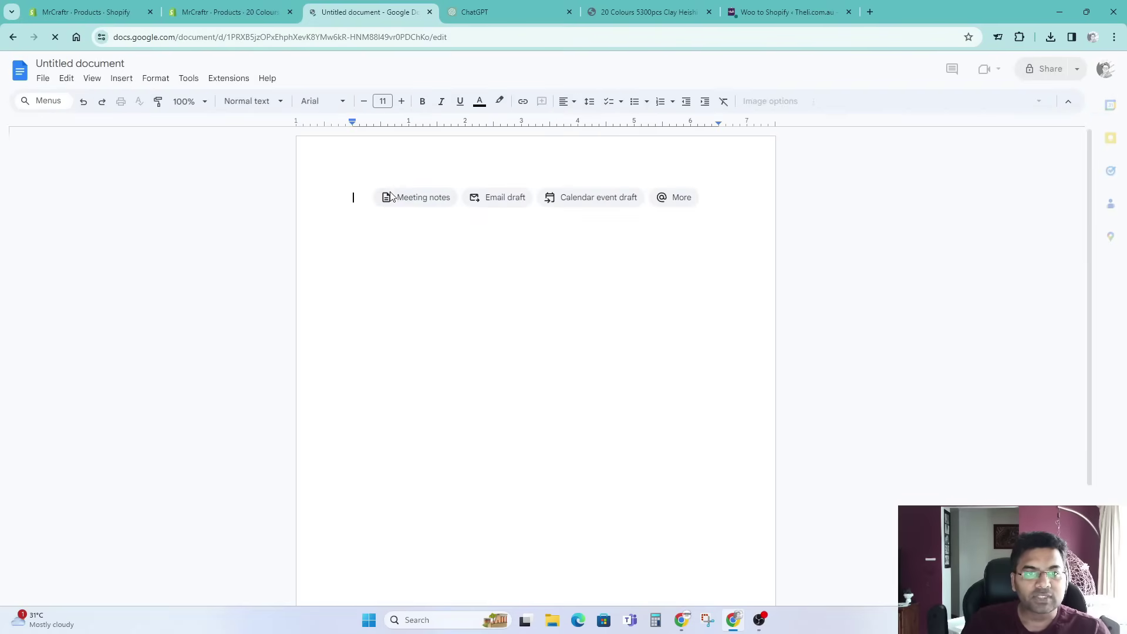
pyautogui.hotkey('ctrl', 'v')
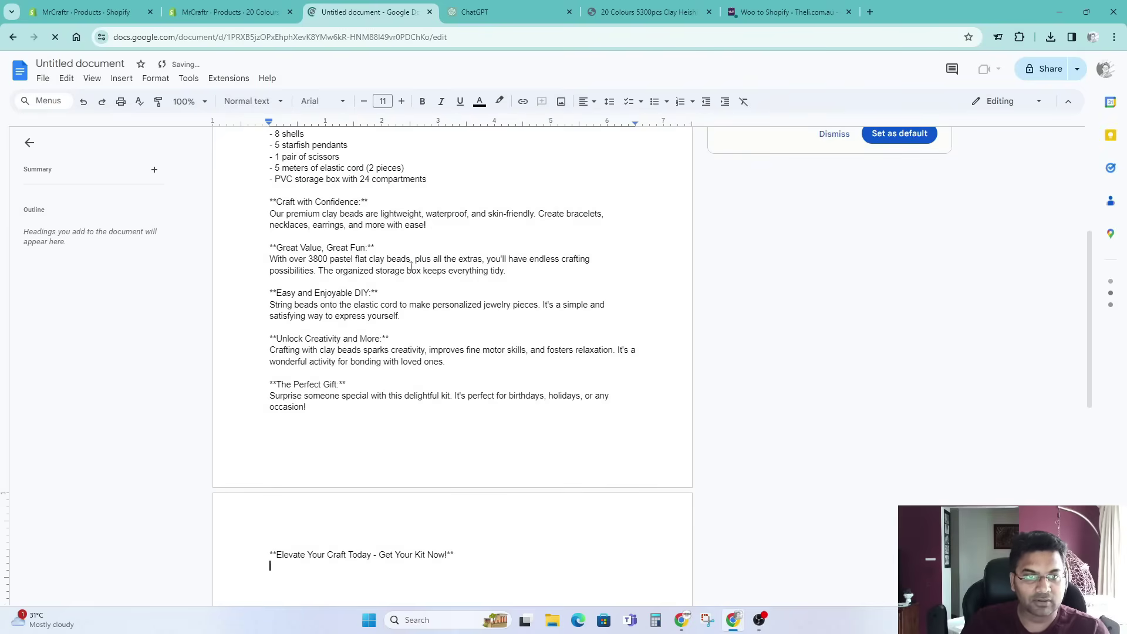
pyautogui.scroll(10, 407, 352)
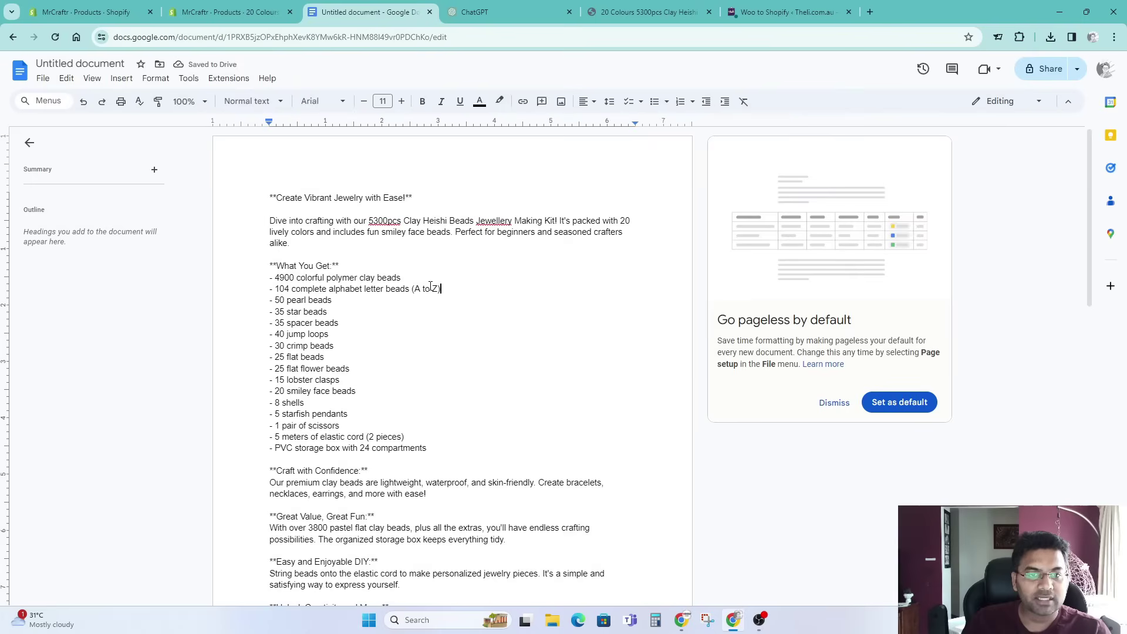
# Find "*" and replace all occurrences with nothing to strip the asterisks.
pyautogui.hotkey('ctrl', 'h')
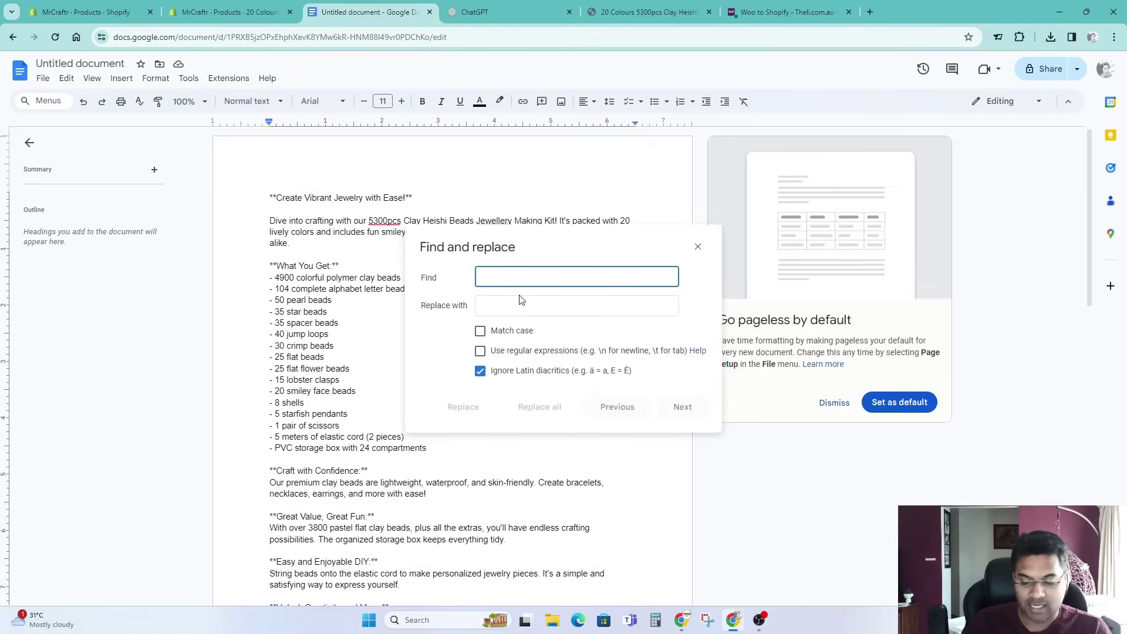
pyautogui.write('*')
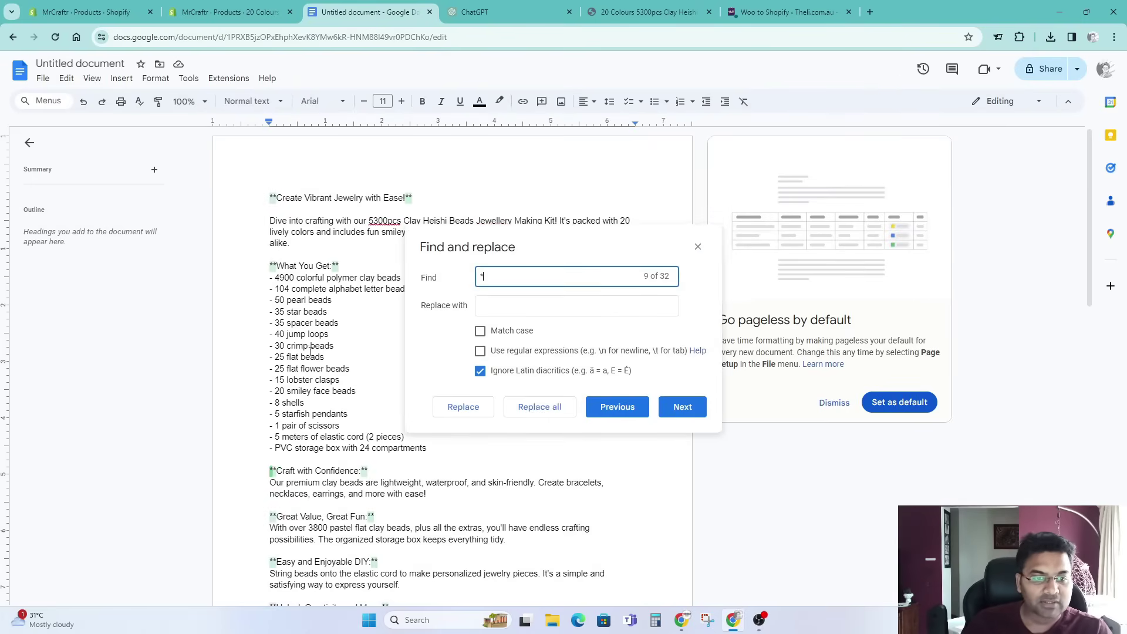
pyautogui.scroll(-1, 317, 404)
pyautogui.scroll(-3, 333, 425)
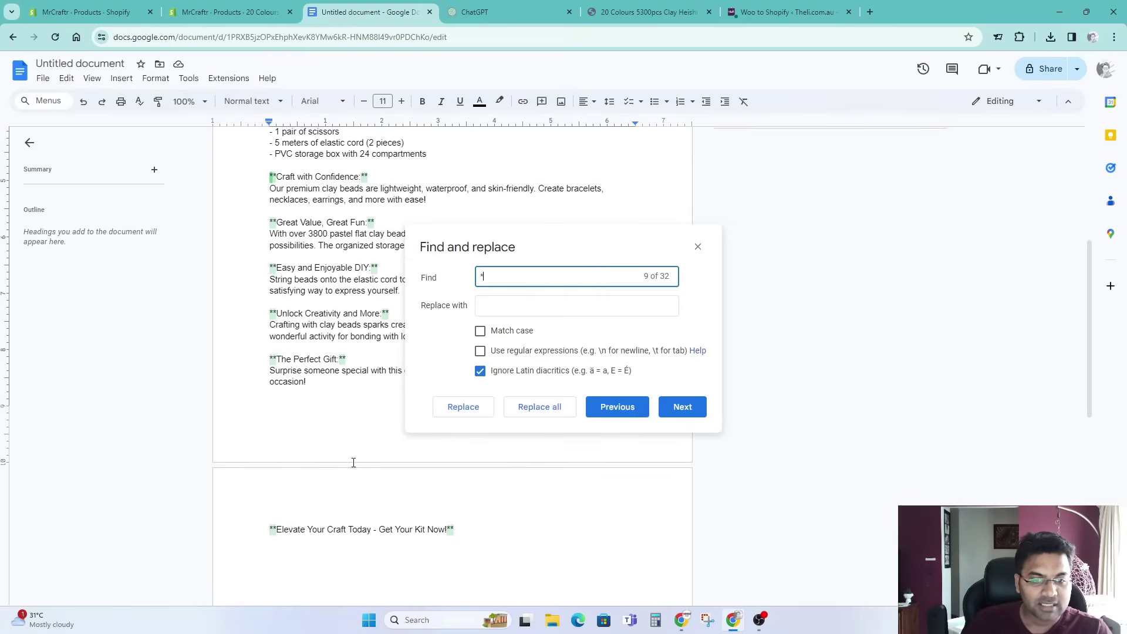
pyautogui.scroll(-4, 353, 464)
pyautogui.scroll(6, 364, 405)
pyautogui.scroll(3, 352, 405)
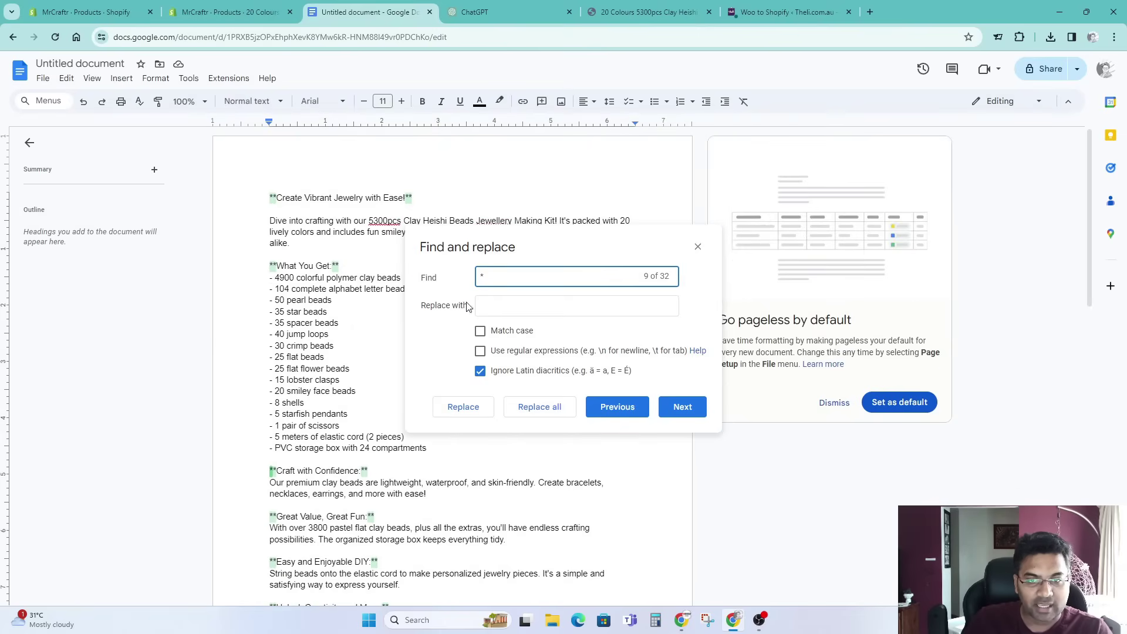
pyautogui.click(534, 408)
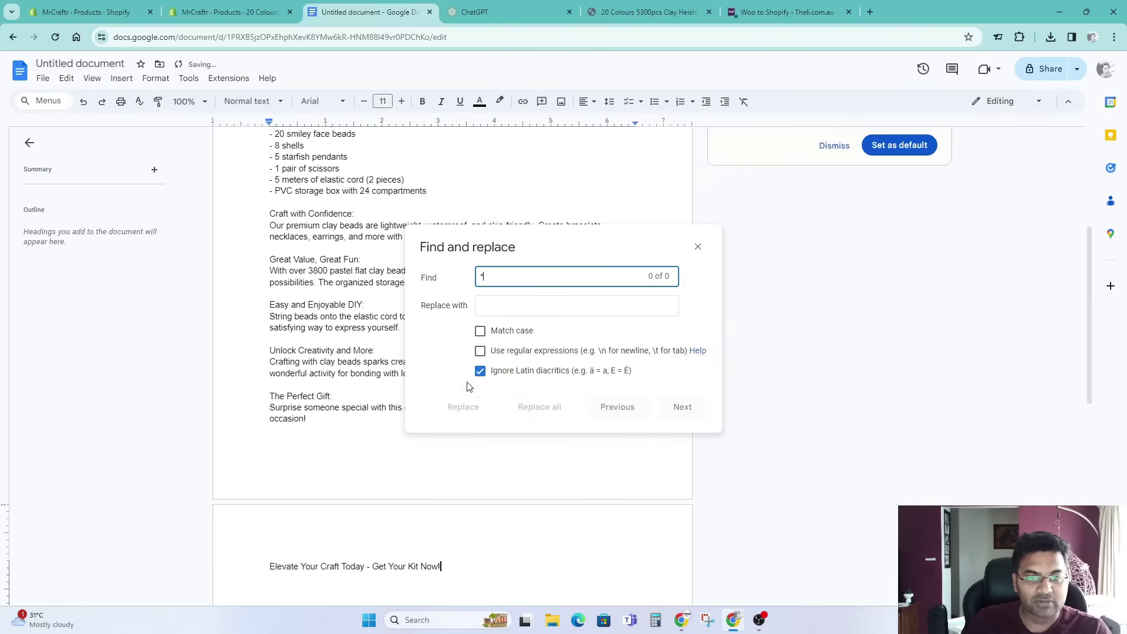
# Bold the What You Get:, Craft with Confidence: and Great Value, Great Fun: headings.
pyautogui.click(698, 247)
pyautogui.scroll(5, 395, 370)
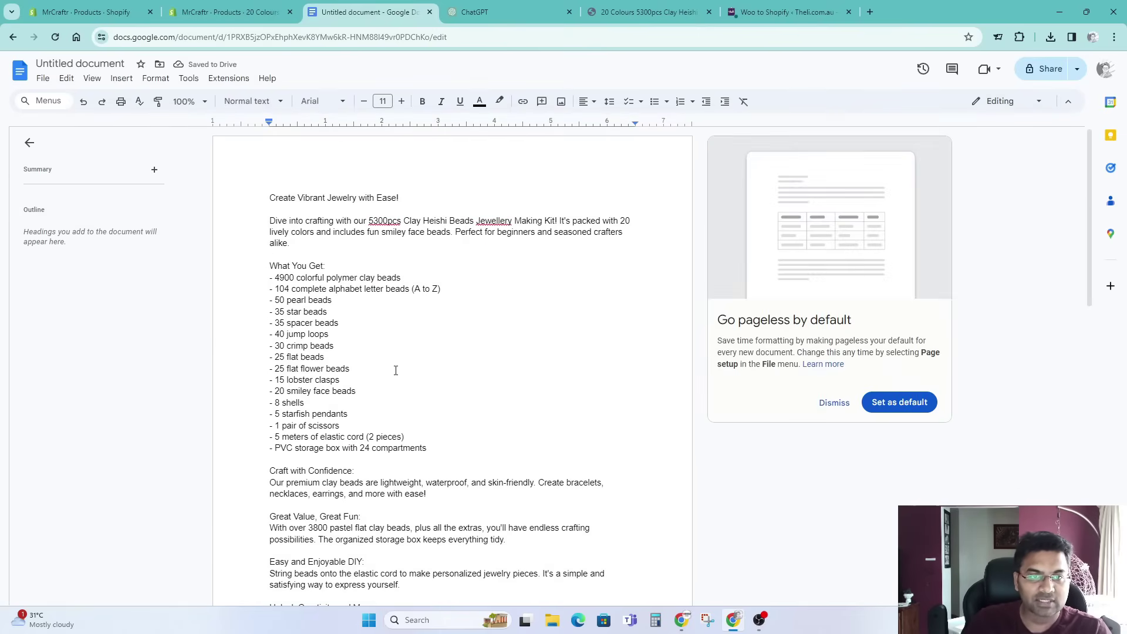
pyautogui.moveTo(327, 266); pyautogui.dragTo(270, 267)
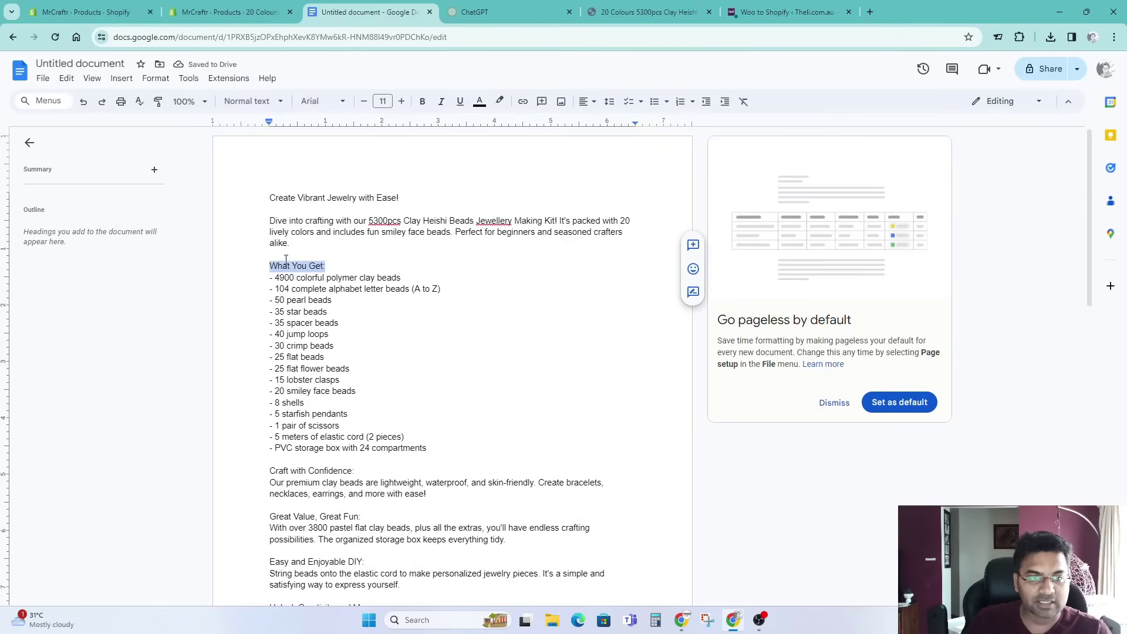
pyautogui.moveTo(398, 198); pyautogui.dragTo(276, 198)
pyautogui.click(310, 231)
pyautogui.moveTo(325, 266); pyautogui.dragTo(269, 266)
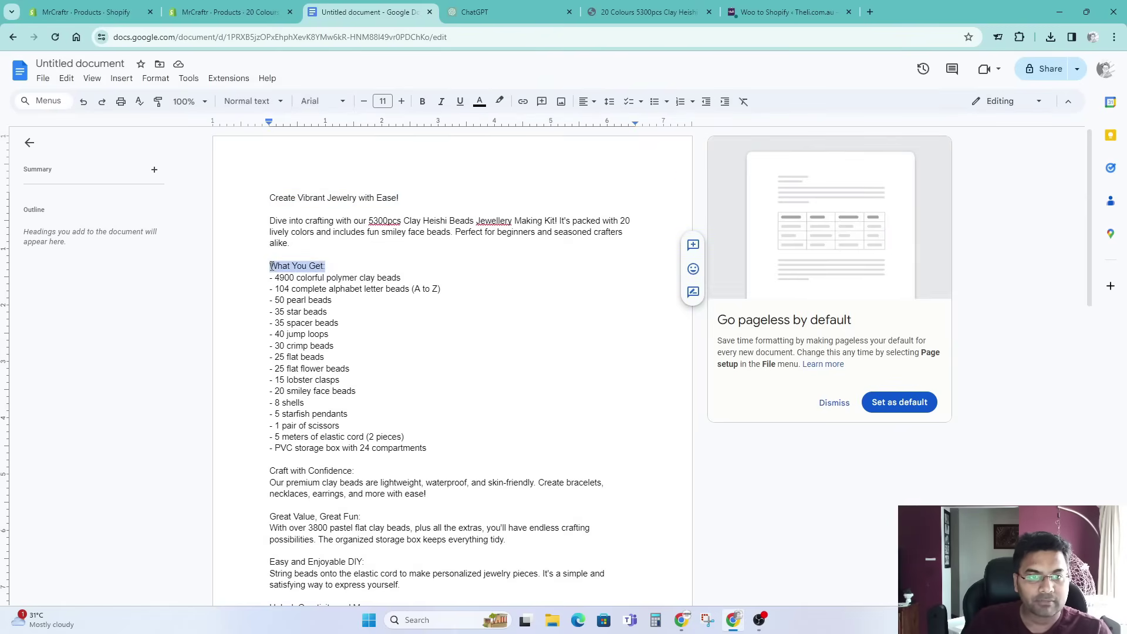
pyautogui.moveTo(354, 471); pyautogui.dragTo(273, 467)
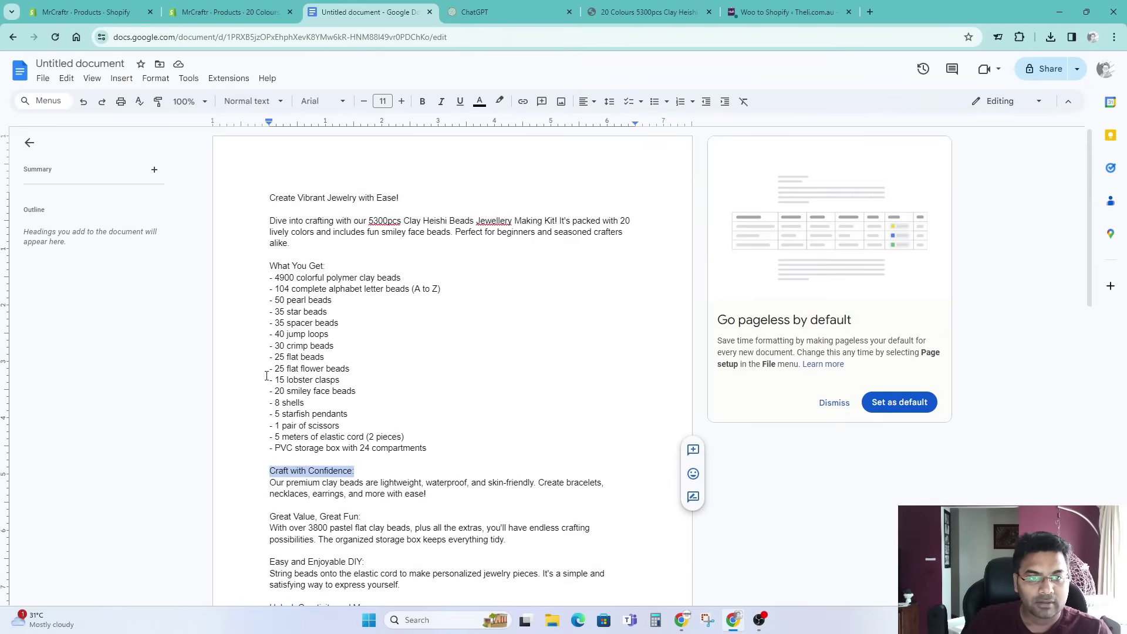
pyautogui.moveTo(336, 266); pyautogui.dragTo(267, 266)
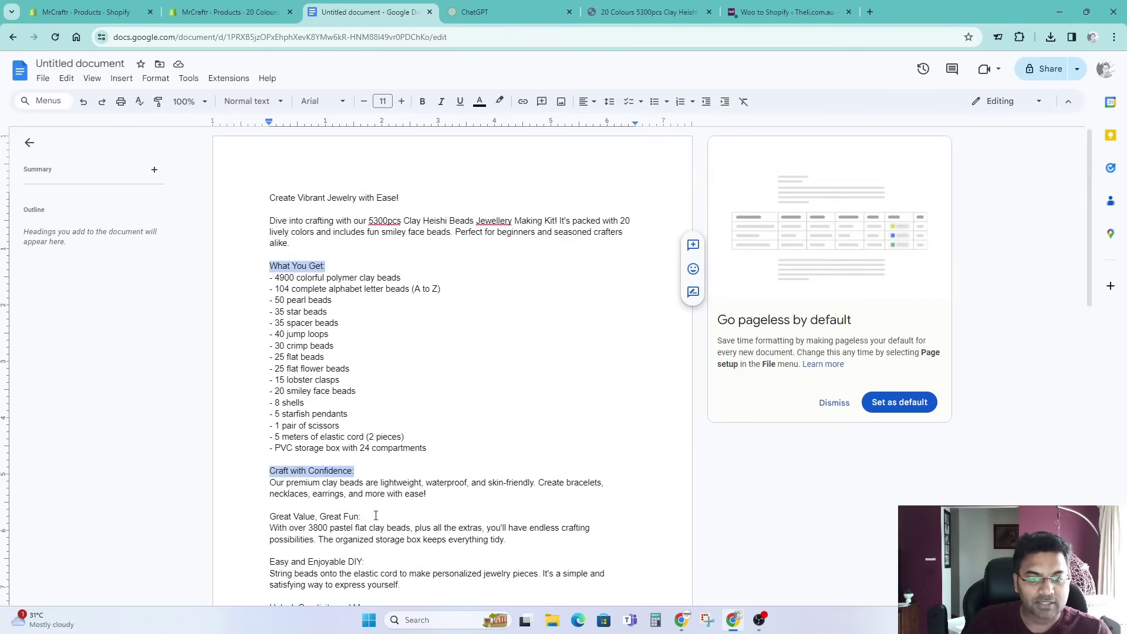
pyautogui.moveTo(361, 516); pyautogui.dragTo(269, 516)
pyautogui.hotkey('ctrl', 'b')
pyautogui.click(415, 391)
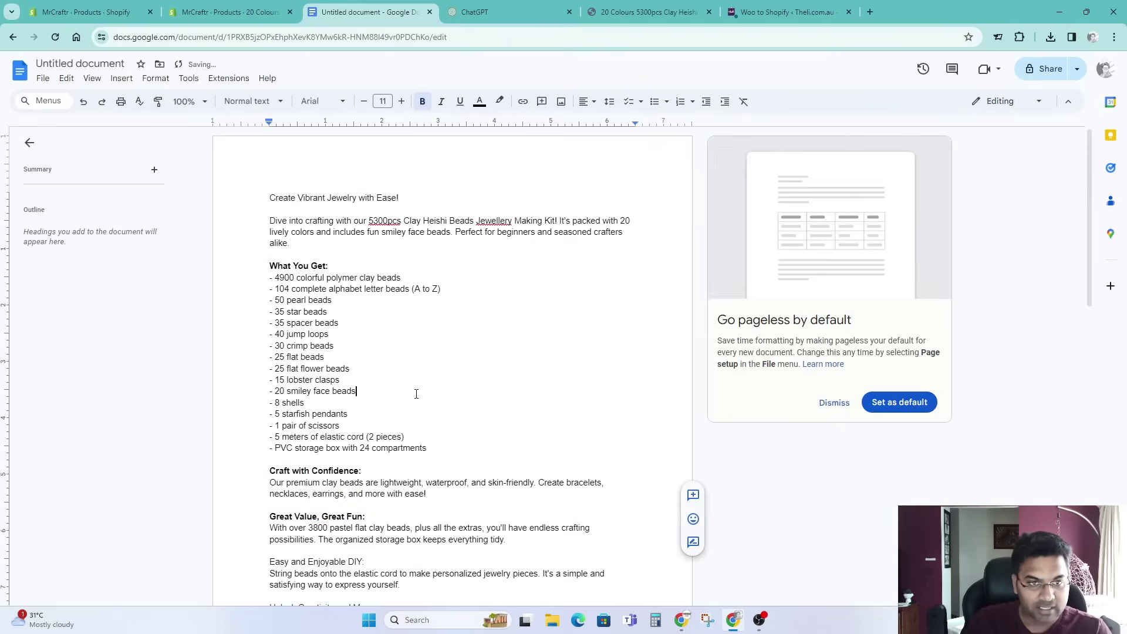
# Bold the Unlock Creativity and More:, The Perfect Gift: and Easy and Enjoyable DIY: headings, then select all.
pyautogui.scroll(-2, 418, 394)
pyautogui.scroll(-1, 391, 402)
pyautogui.moveTo(396, 432); pyautogui.dragTo(270, 428)
pyautogui.moveTo(354, 476); pyautogui.dragTo(267, 474)
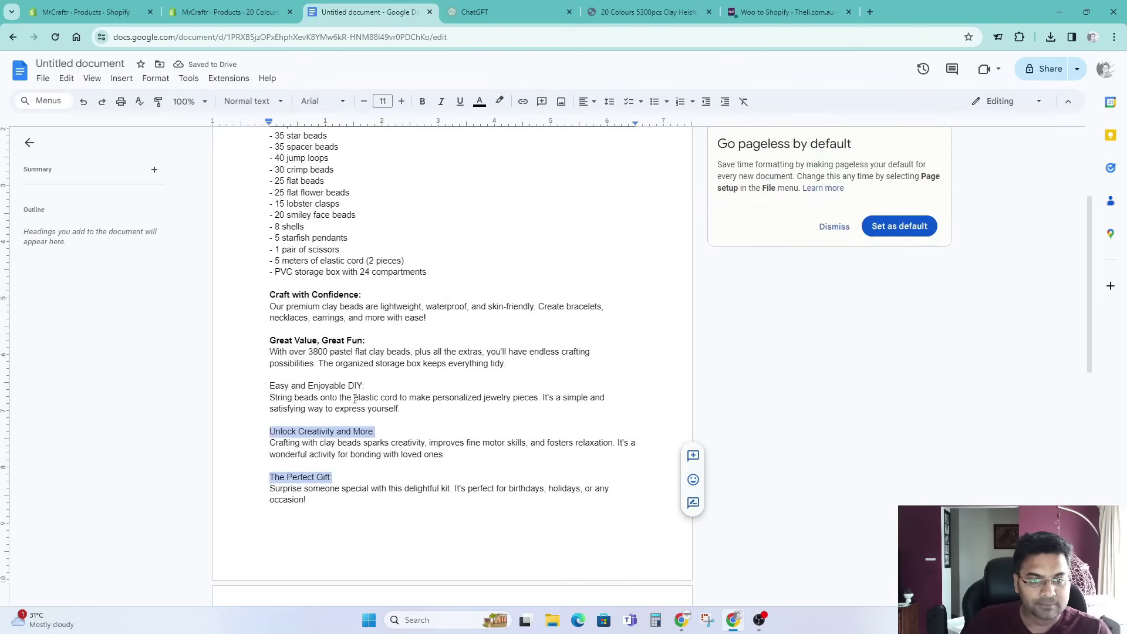
pyautogui.moveTo(364, 386); pyautogui.dragTo(266, 386)
pyautogui.hotkey('ctrl', 'b')
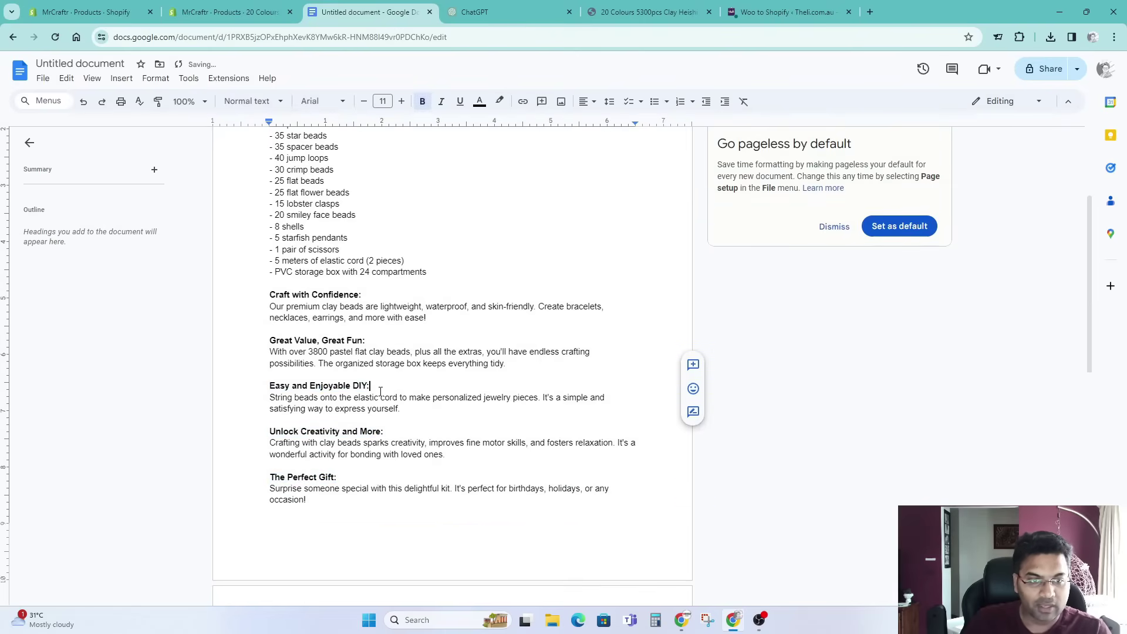
pyautogui.click(371, 385)
pyautogui.scroll(-4, 405, 405)
pyautogui.scroll(6, 433, 388)
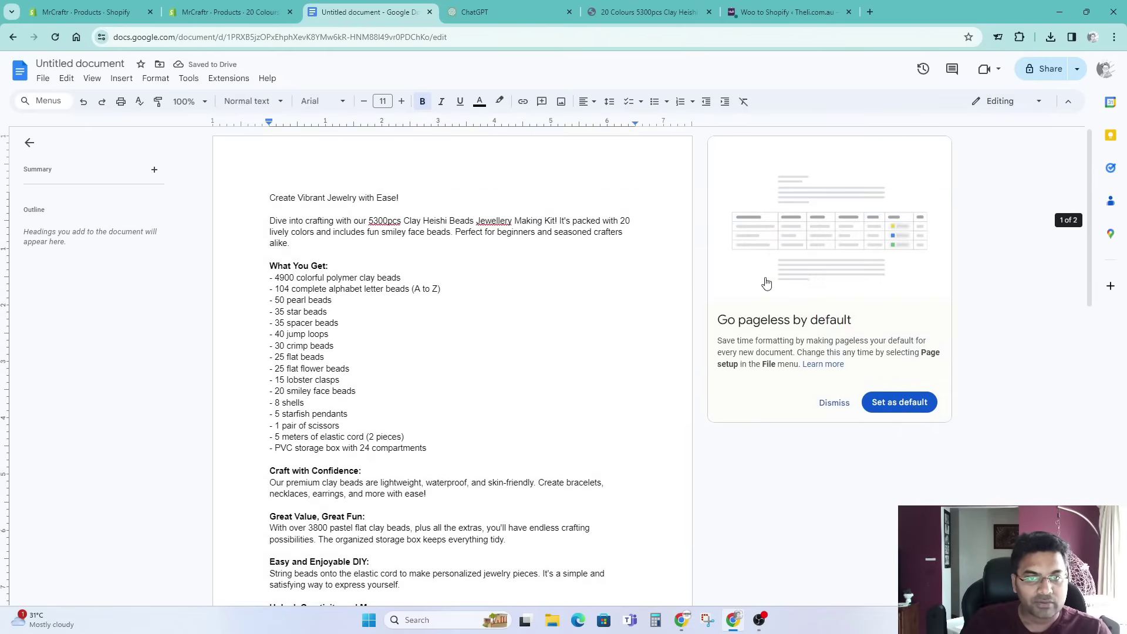
pyautogui.hotkey('ctrl', 'a')
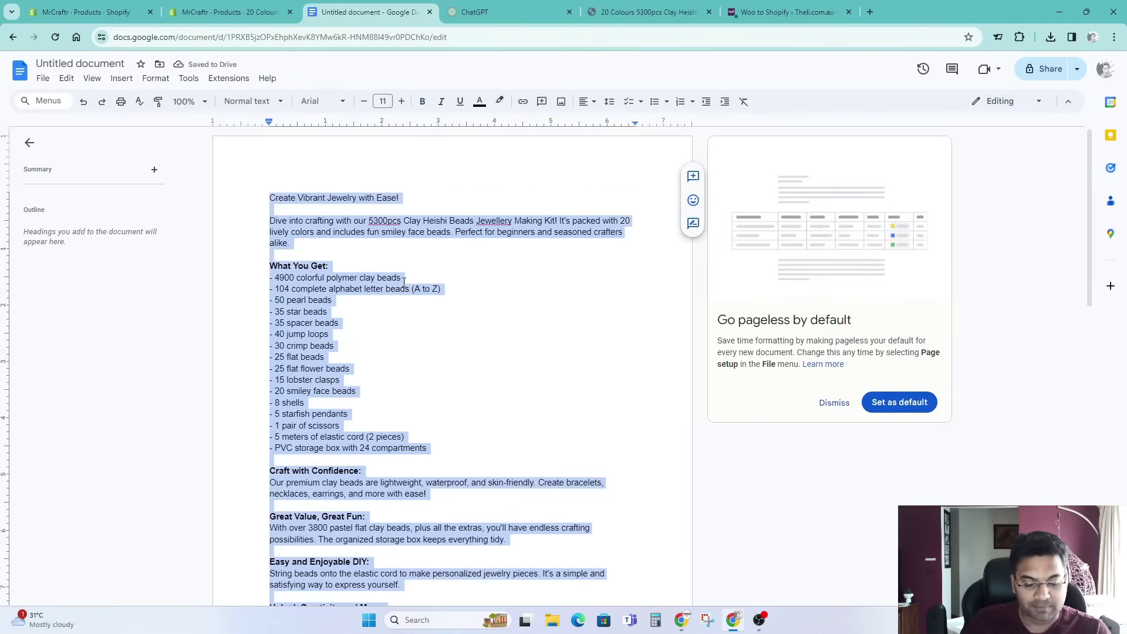
# Paste the cleaned, bold-headed text over the kit's Shopify description and save the product.
pyautogui.click(235, 12)
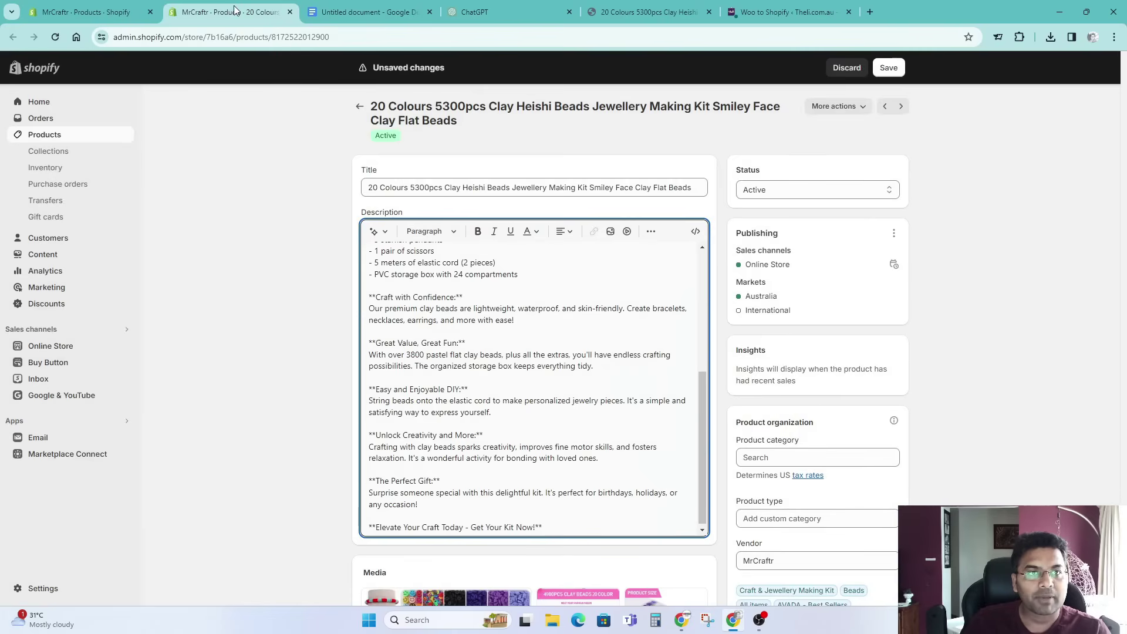
pyautogui.hotkey('ctrl', 'a')
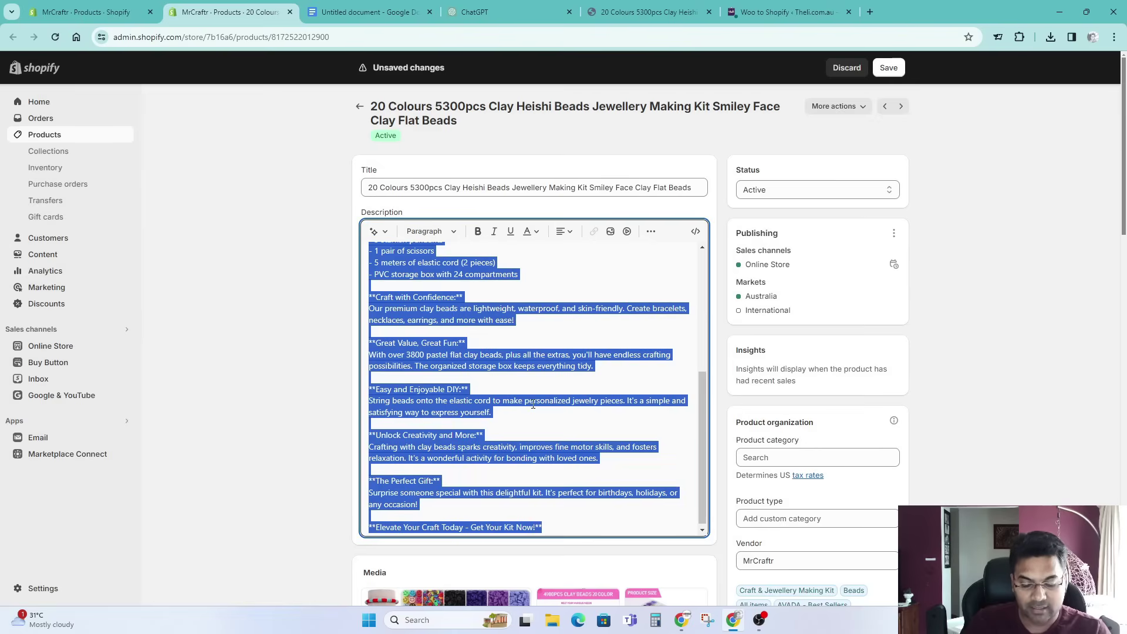
pyautogui.hotkey('ctrl', 'v')
pyautogui.scroll(5, 567, 448)
pyautogui.scroll(3, 568, 450)
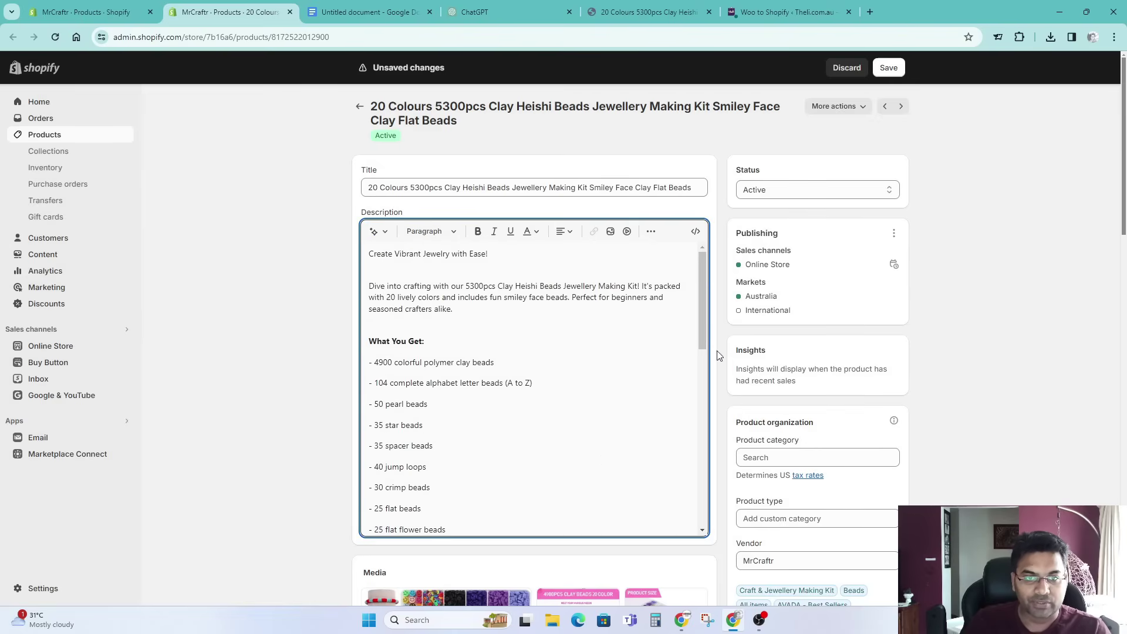
pyautogui.click(455, 268)
pyautogui.click(898, 68)
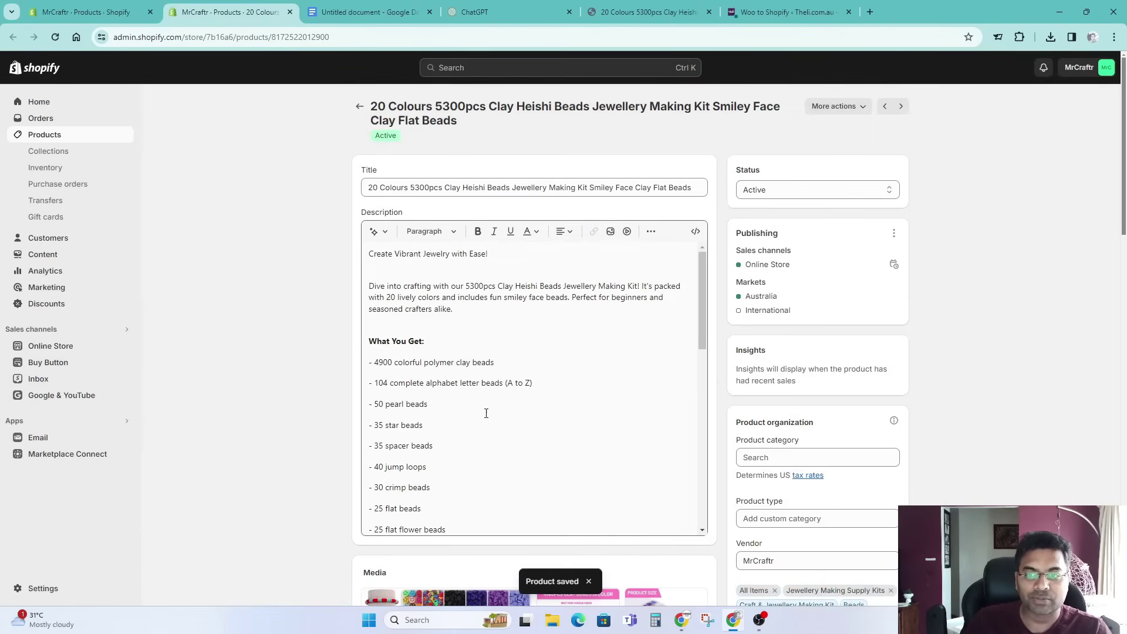
pyautogui.scroll(-9, 593, 487)
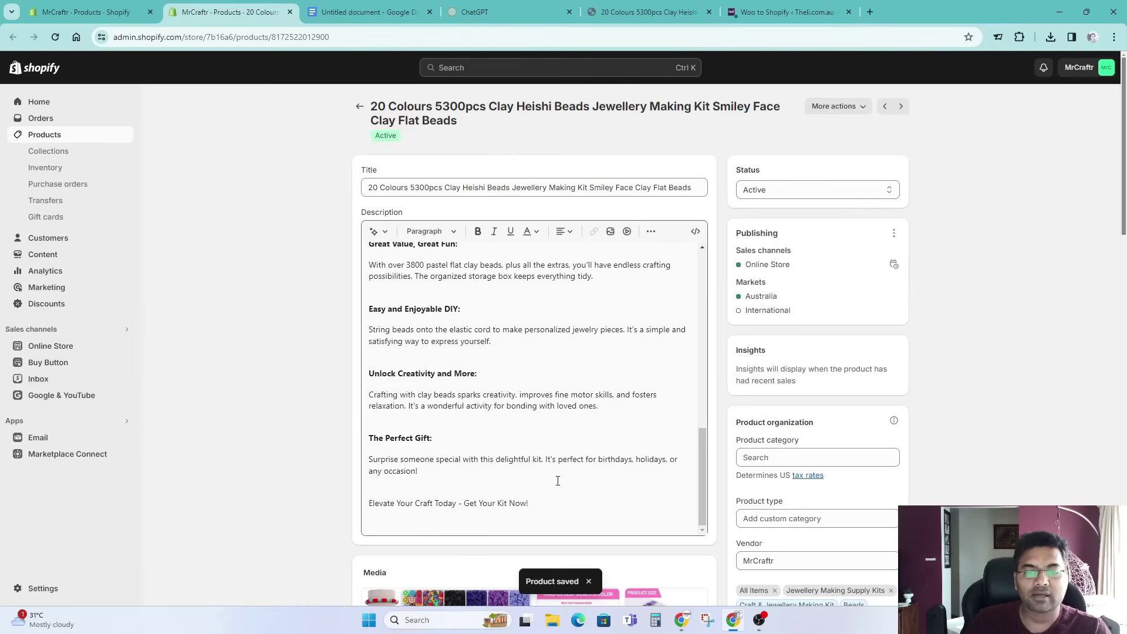
pyautogui.scroll(5, 556, 476)
pyautogui.scroll(5, 556, 476)
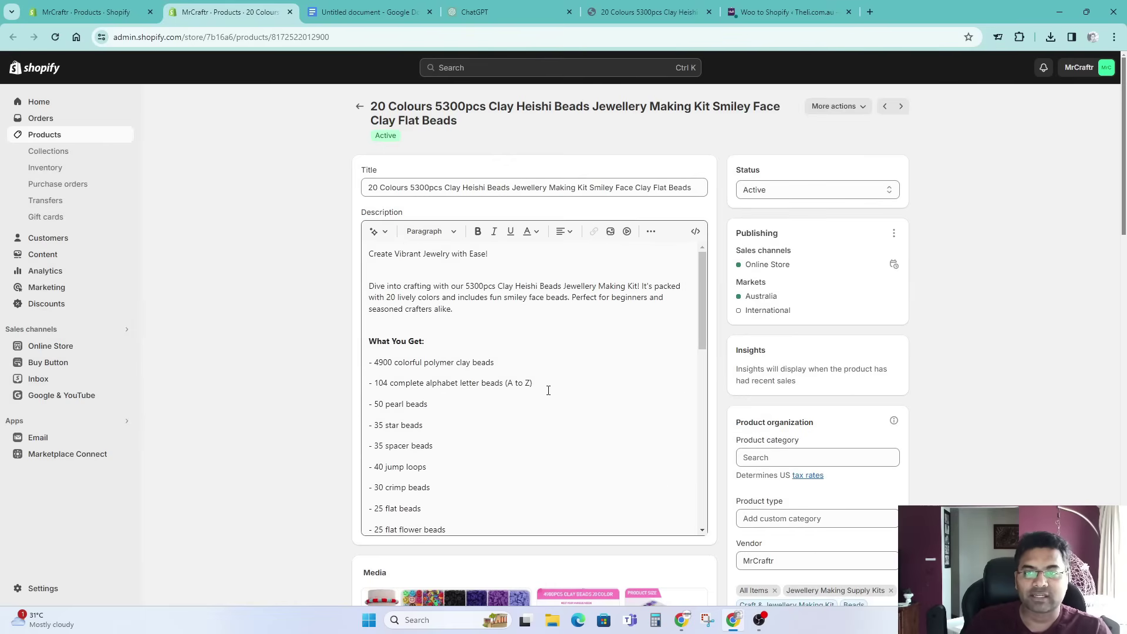
# Open the kit's updated storefront page via More actions > View.
pyautogui.click(839, 108)
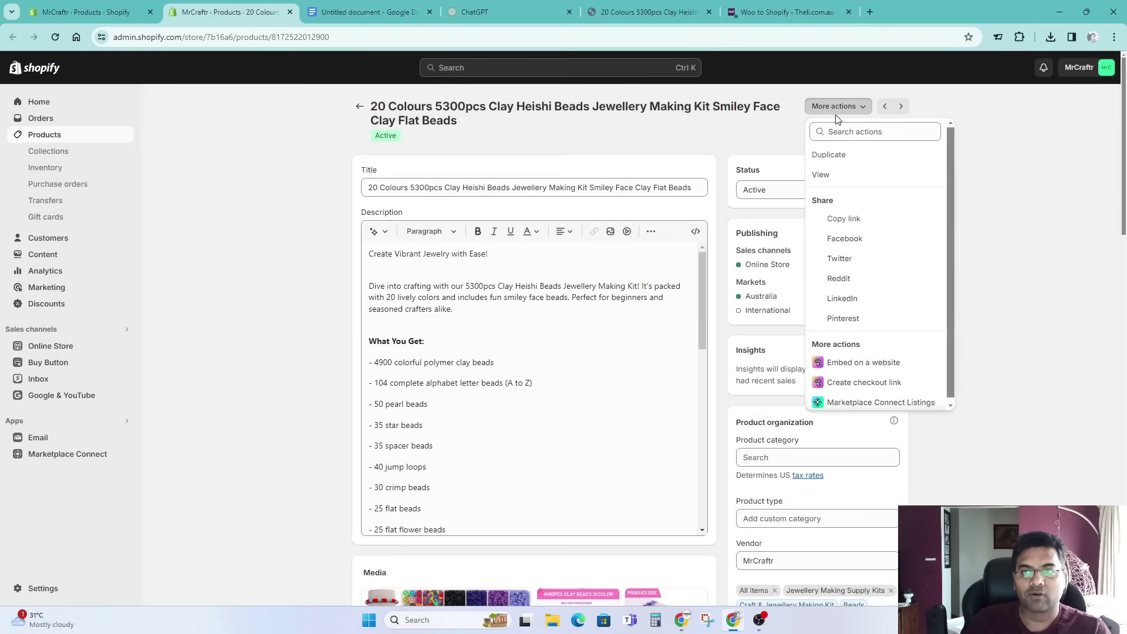
pyautogui.click(829, 175)
pyautogui.click(845, 185)
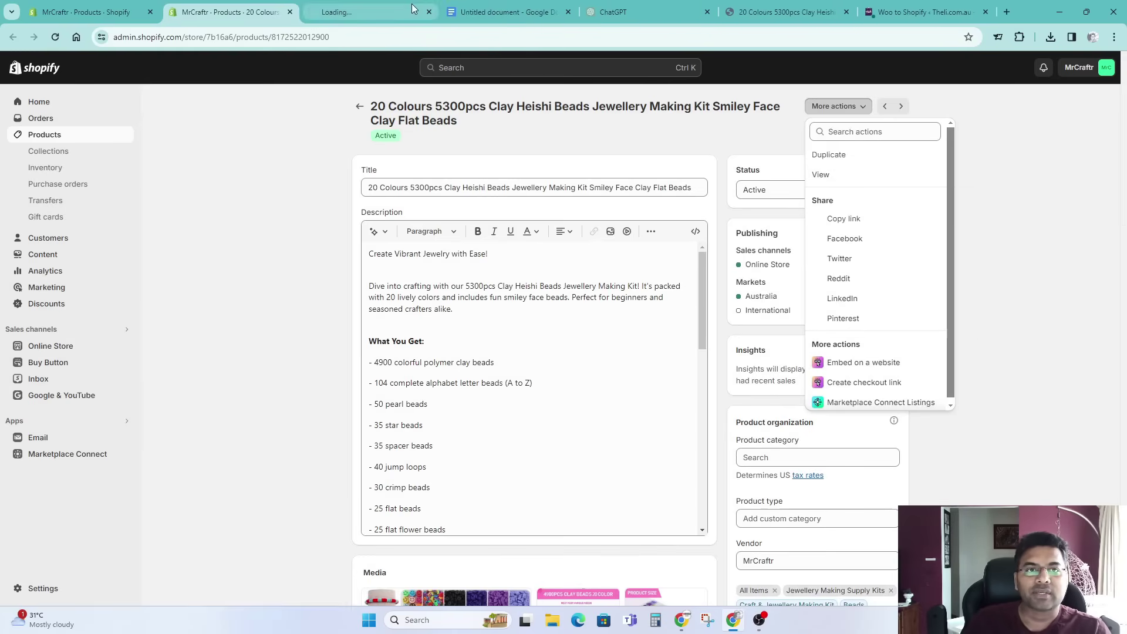
pyautogui.scroll(-9, 803, 256)
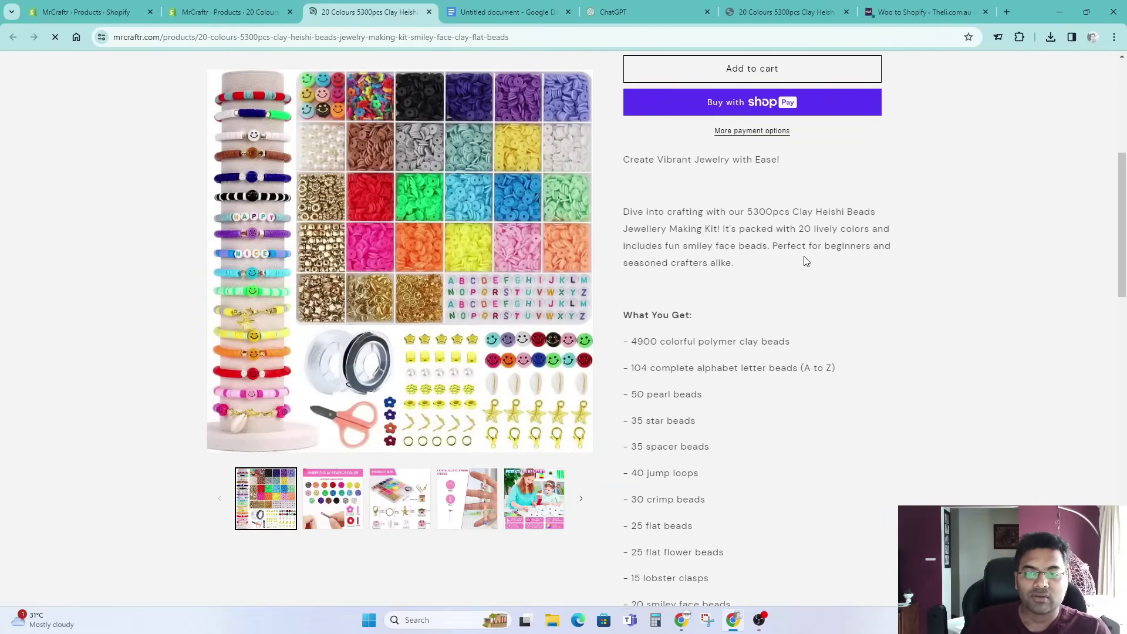
pyautogui.scroll(-12, 804, 261)
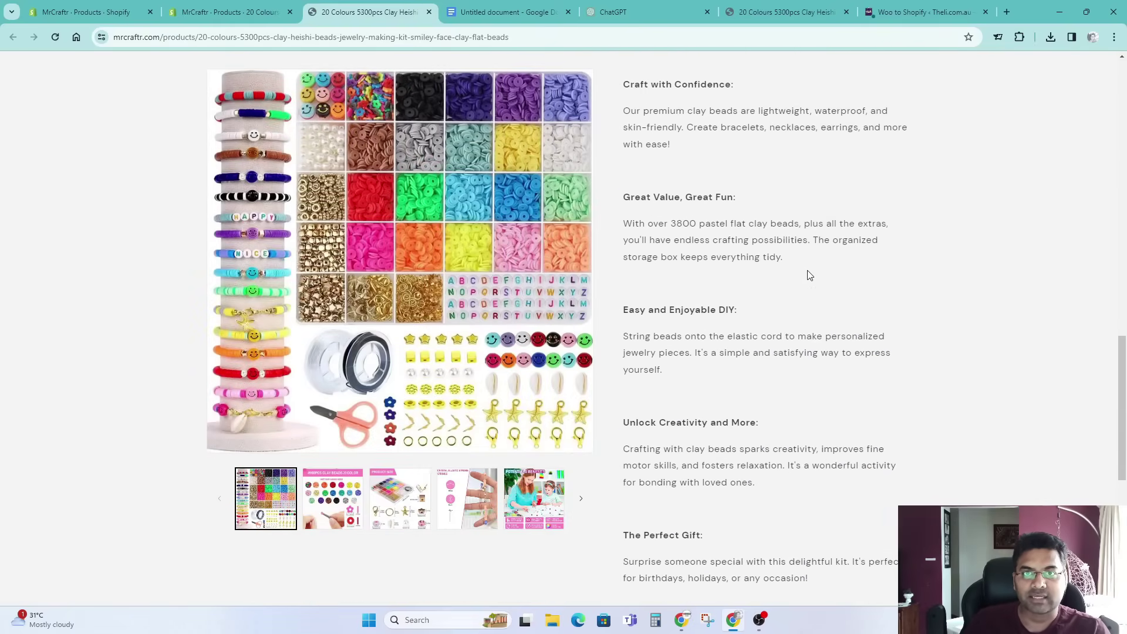
pyautogui.scroll(7, 807, 267)
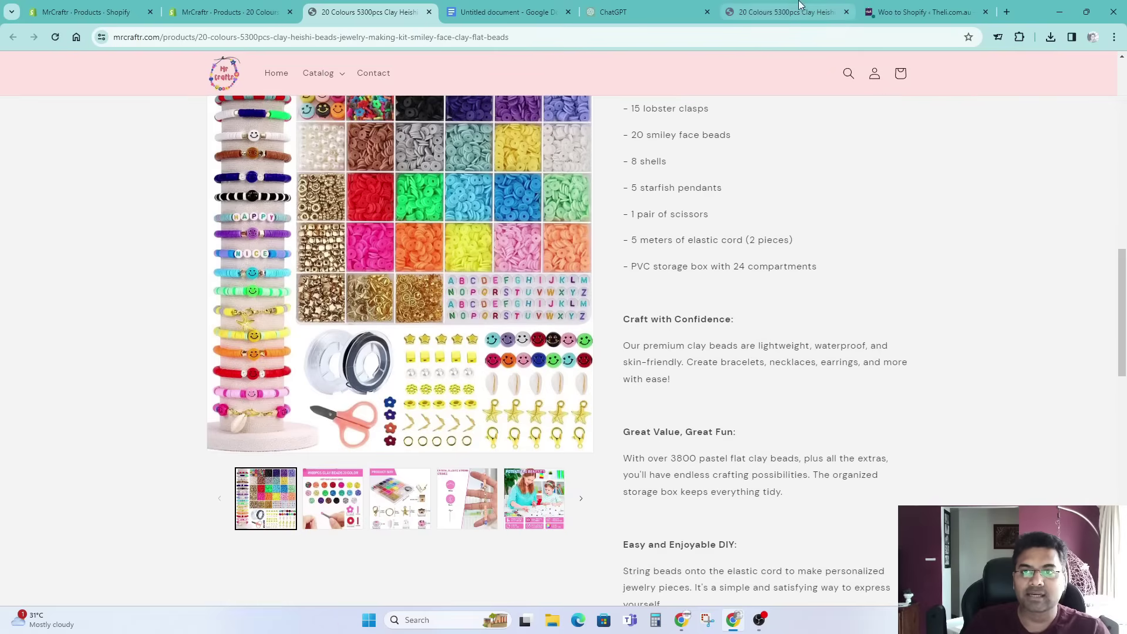
# Compare with the older storefront tab, confirming the description opens 'Create Vibrant Jewelry with Ease!' with bold headings.
pyautogui.moveTo(786, 12); pyautogui.dragTo(499, 15)
pyautogui.scroll(5, 672, 331)
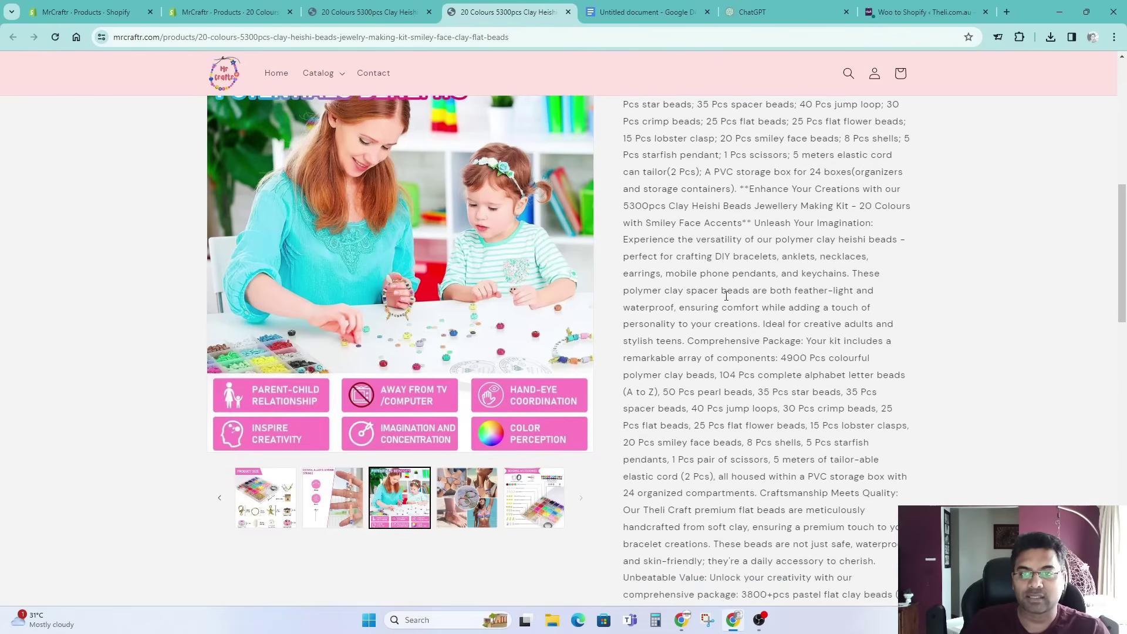
pyautogui.scroll(6, 672, 332)
pyautogui.scroll(-5, 710, 363)
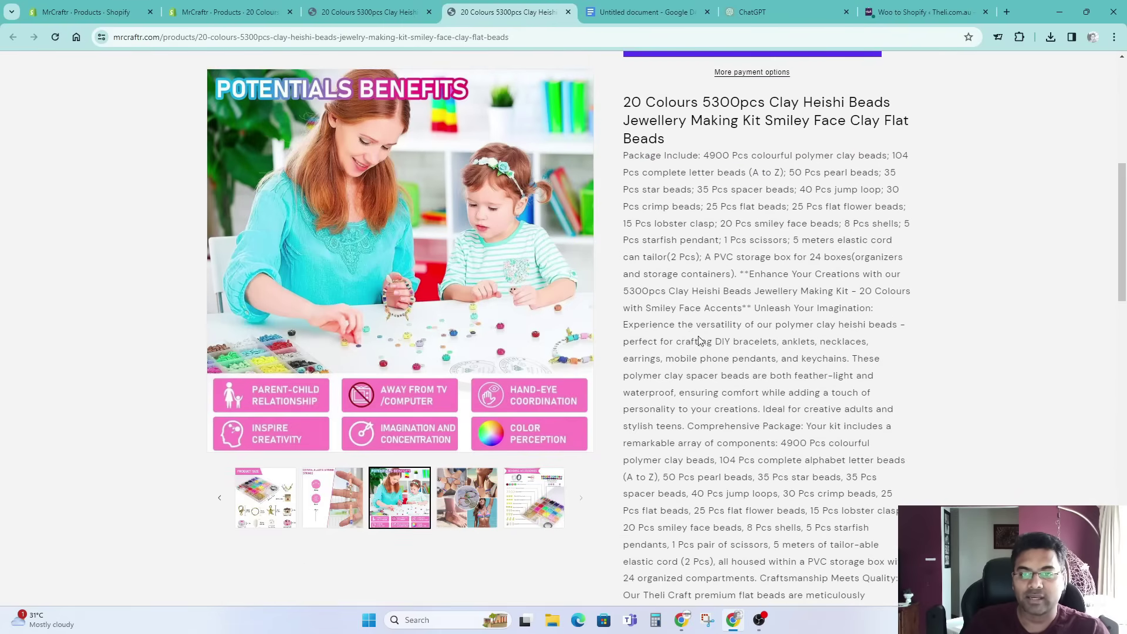
pyautogui.click(354, 15)
pyautogui.scroll(8, 706, 316)
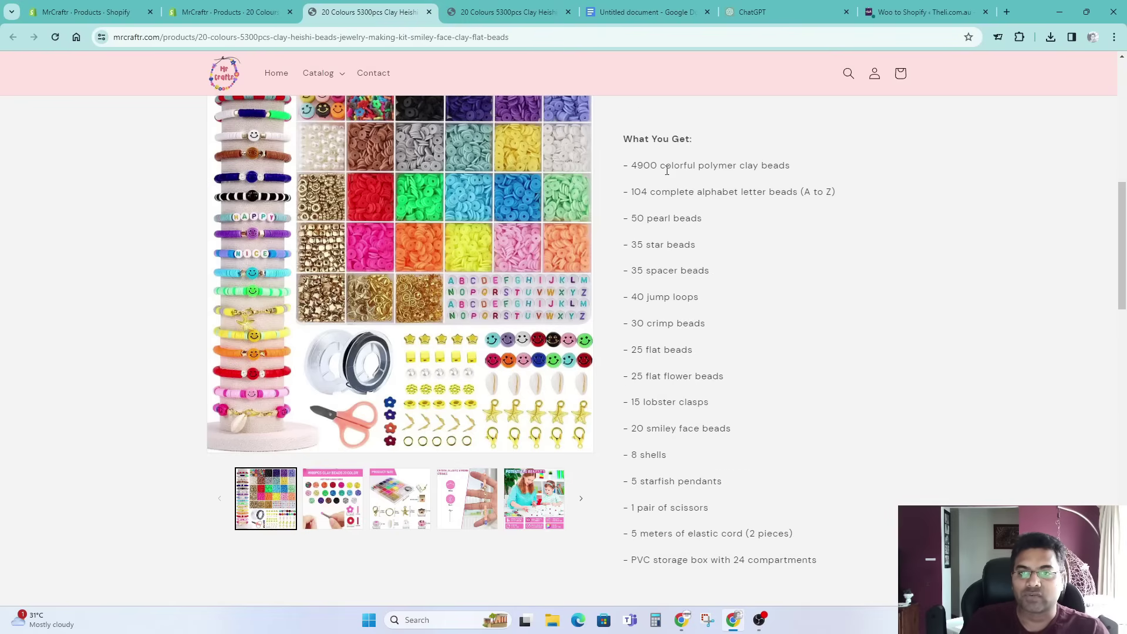
pyautogui.scroll(5, 721, 303)
pyautogui.scroll(-7, 702, 350)
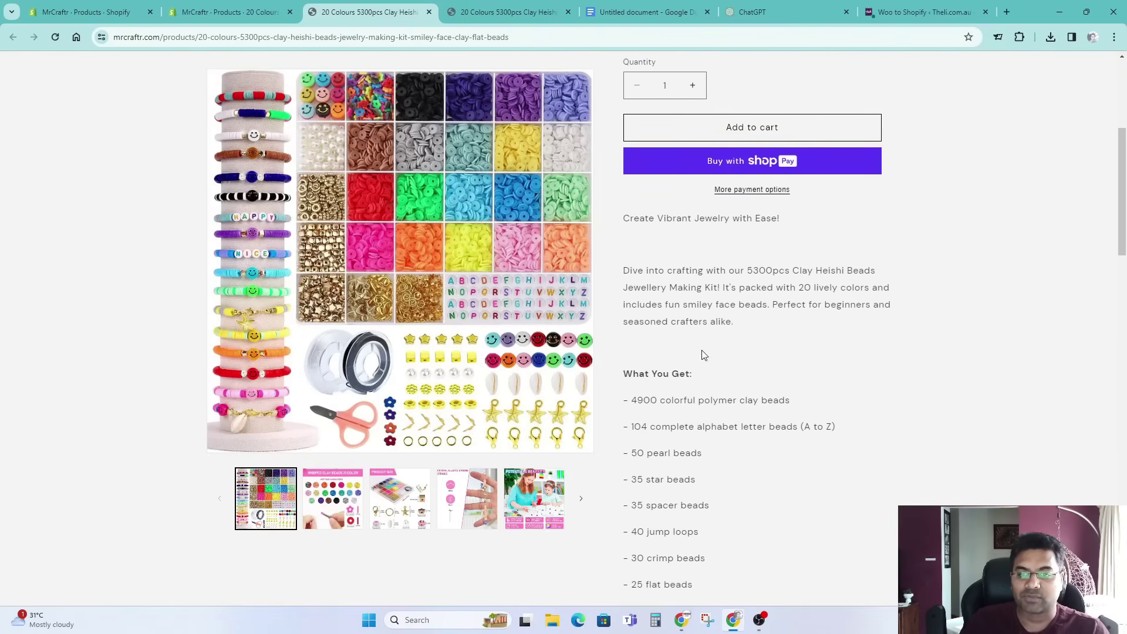
pyautogui.scroll(-5, 687, 298)
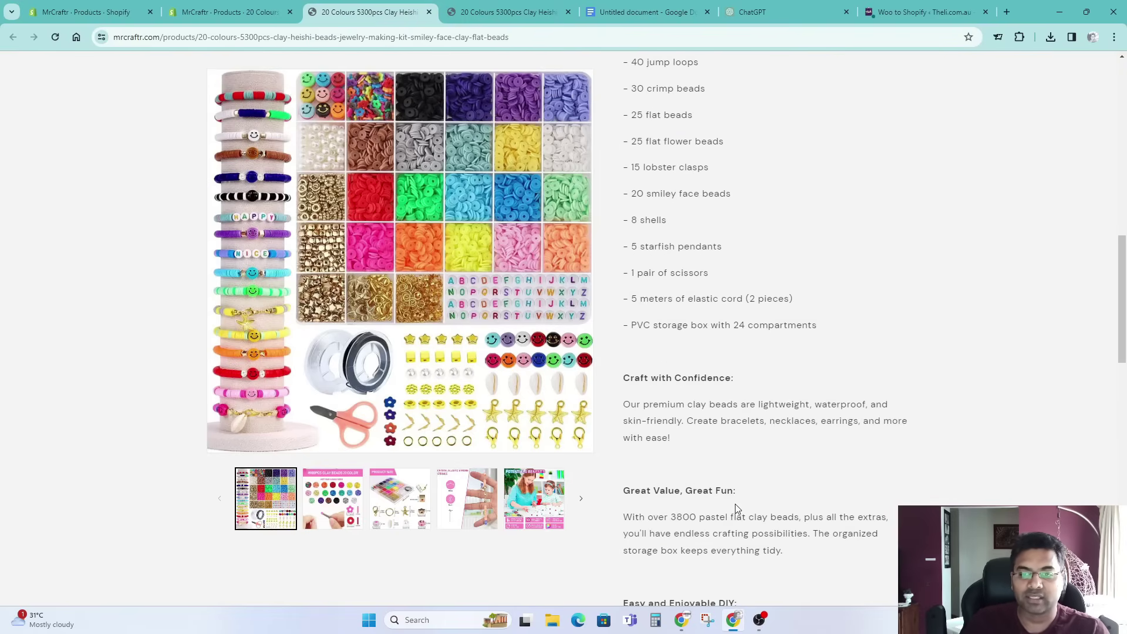
pyautogui.scroll(-4, 736, 509)
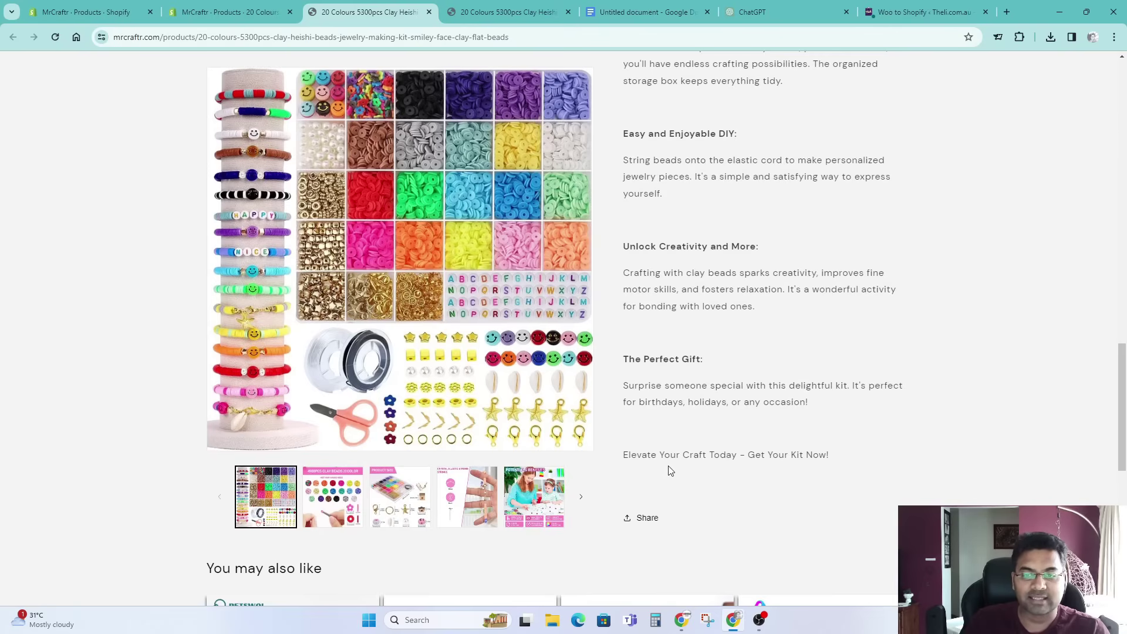
pyautogui.scroll(15, 669, 464)
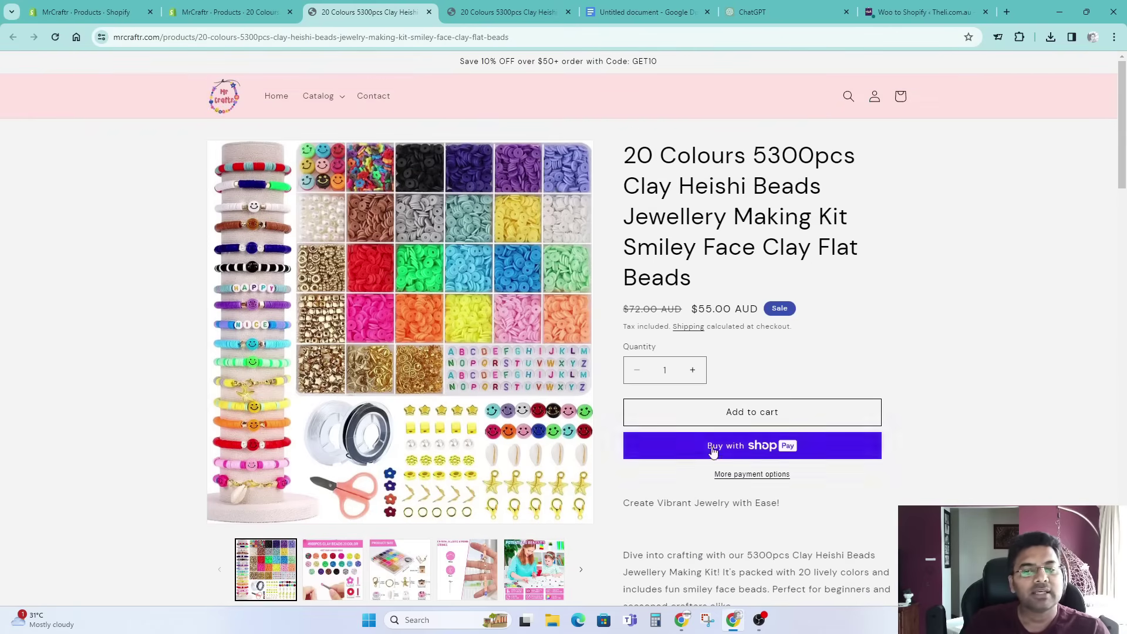
pyautogui.scroll(-3, 641, 307)
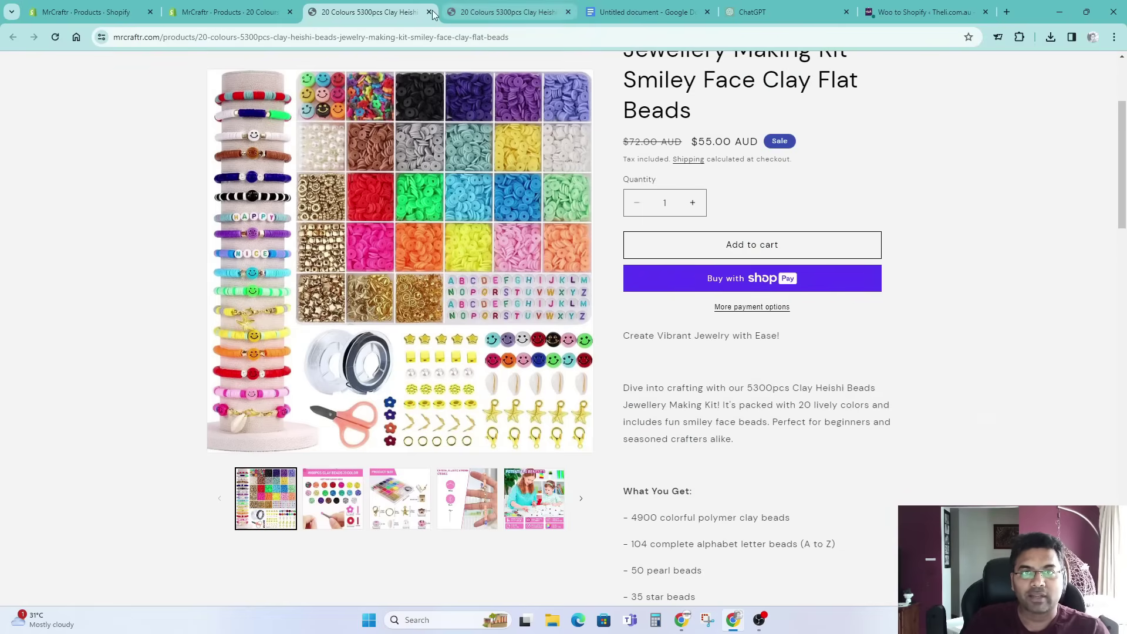
# Close the storefront, Shopify product, Docs and ChatGPT tabs, returning to the Woo to Shopify page.
pyautogui.click(430, 12)
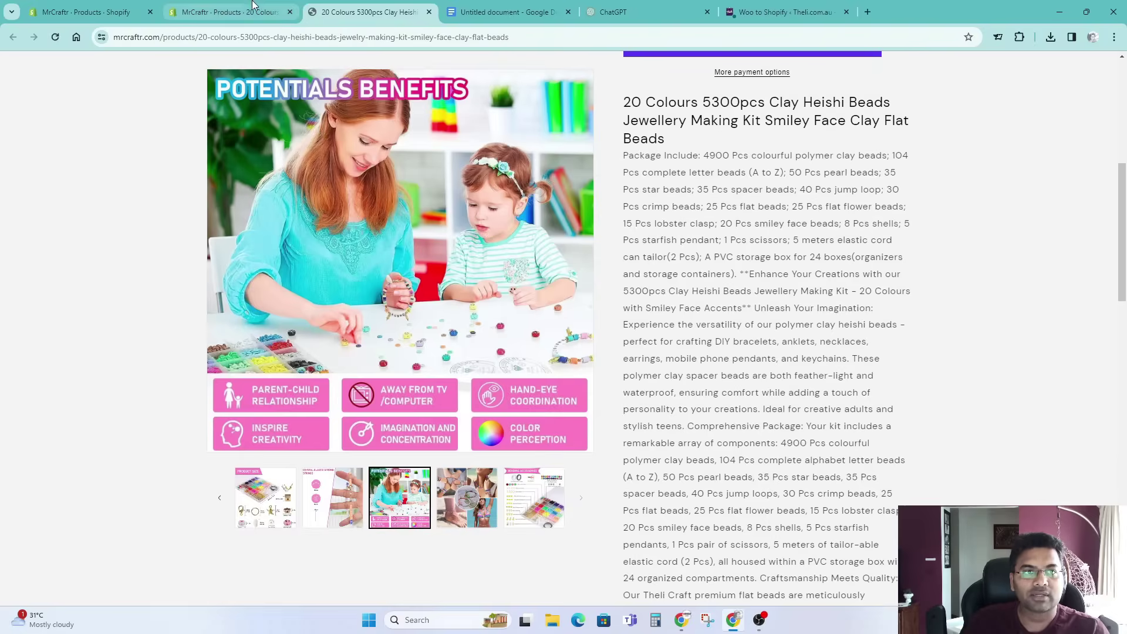
pyautogui.click(242, 12)
pyautogui.click(289, 12)
pyautogui.click(289, 12)
pyautogui.click(289, 12)
pyautogui.click(289, 12)
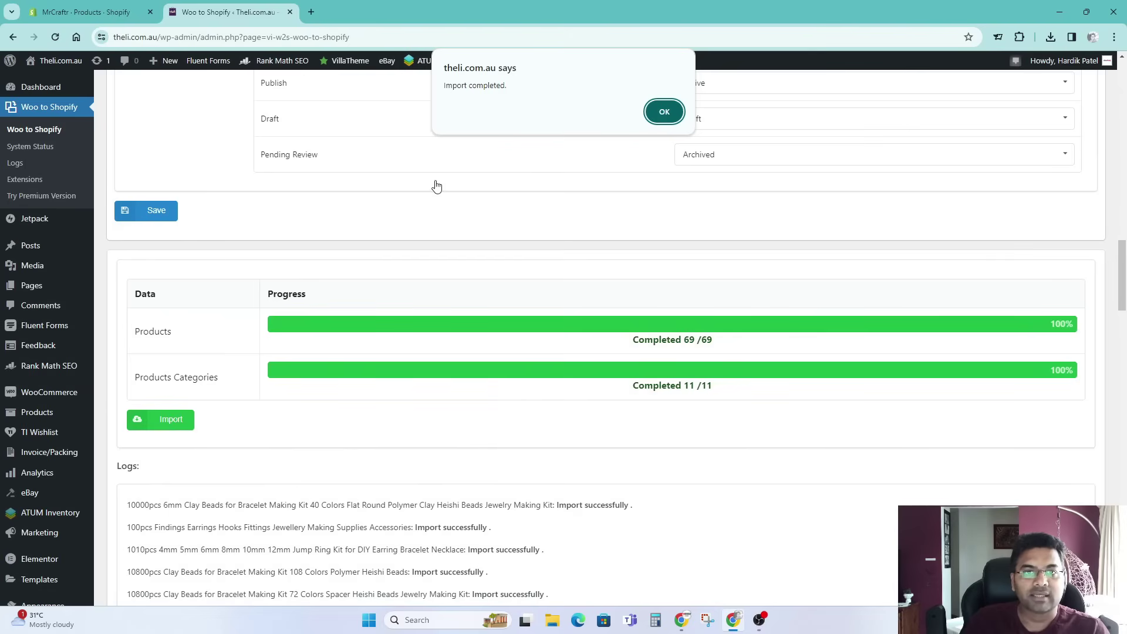